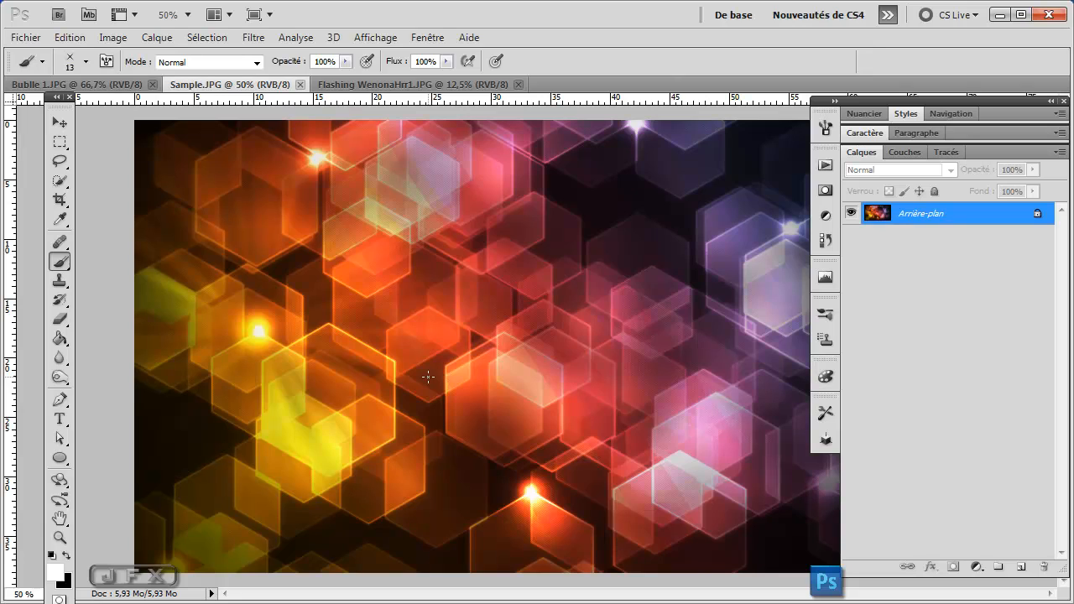
Step: View the Bublle 1.JPG example image and close Sample.JPG
{"action": "key", "text": "v"}
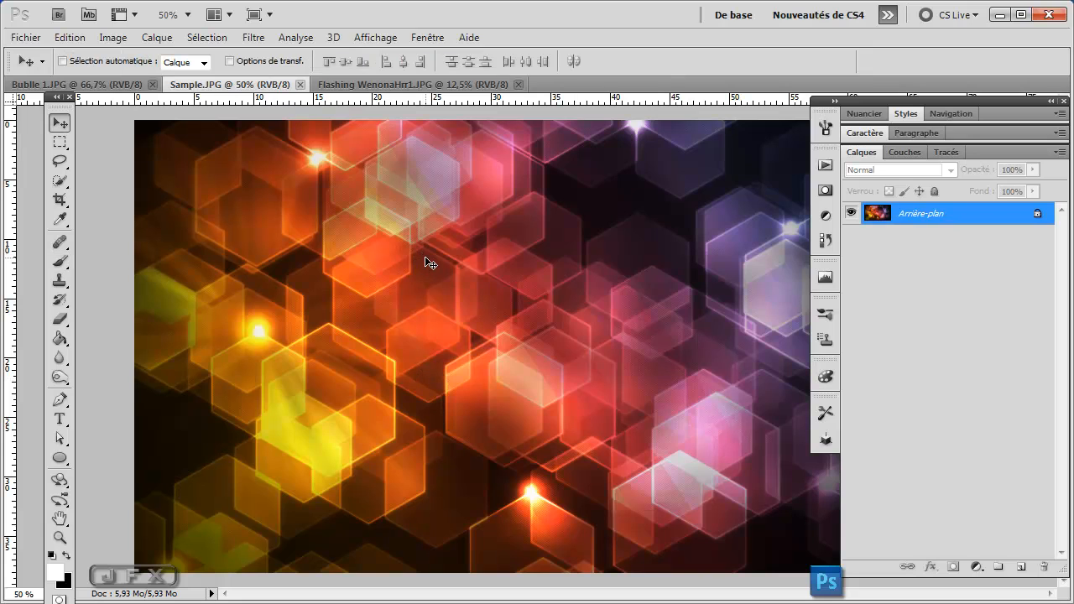
{"action": "left_click", "coordinate": [114, 84]}
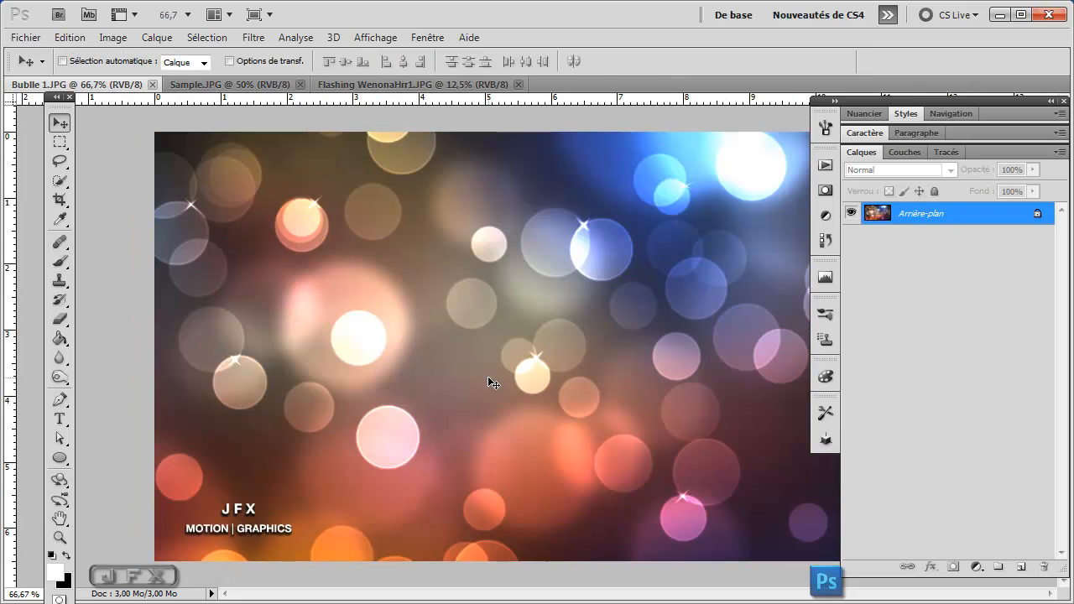
{"action": "left_click", "coordinate": [300, 85]}
Step: Examine the bokeh light circles around the figure in Flashing WenonaHrr1.JPG up close
{"action": "left_click", "coordinate": [304, 88]}
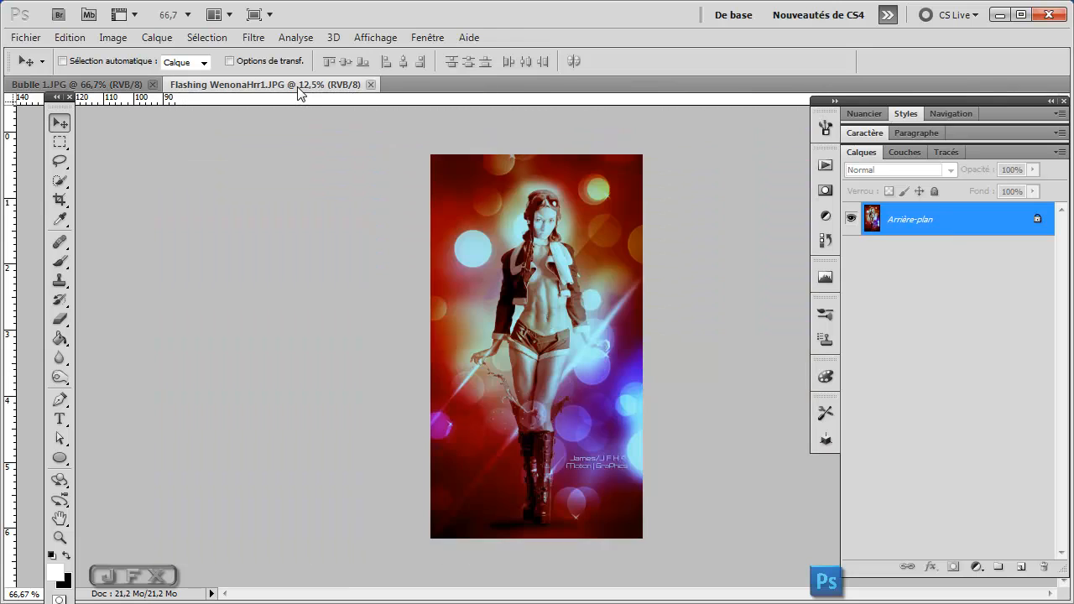
{"action": "scroll", "coordinate": [466, 252], "scroll_direction": "up", "scroll_amount": 2}
{"action": "scroll", "coordinate": [474, 285], "scroll_direction": "up", "scroll_amount": 3}
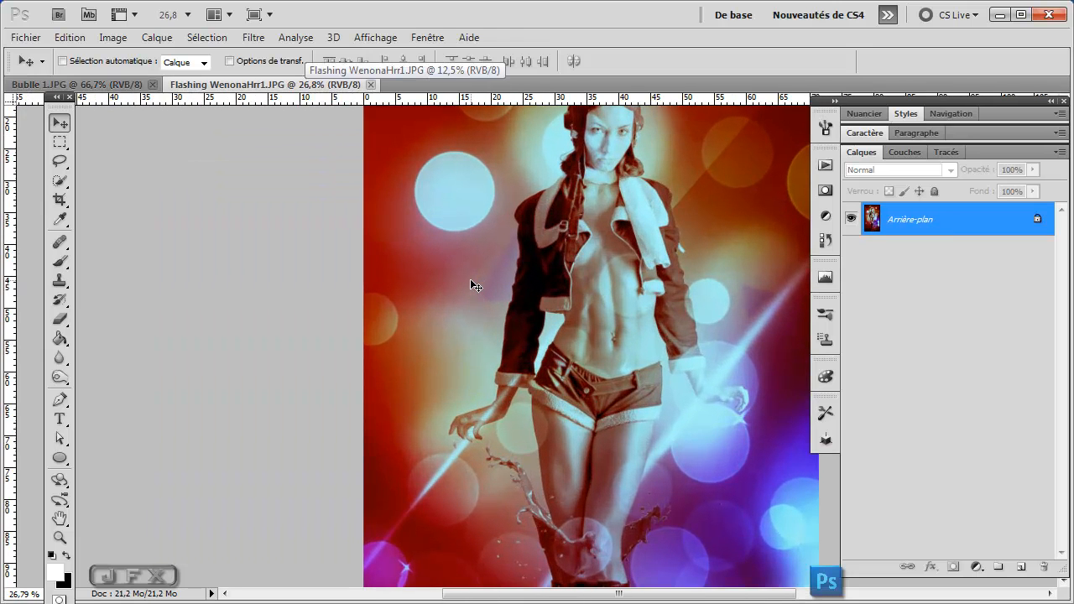
{"action": "key", "text": "space"}
{"action": "left_click_drag", "start_coordinate": [700, 204], "coordinate": [620, 277]}
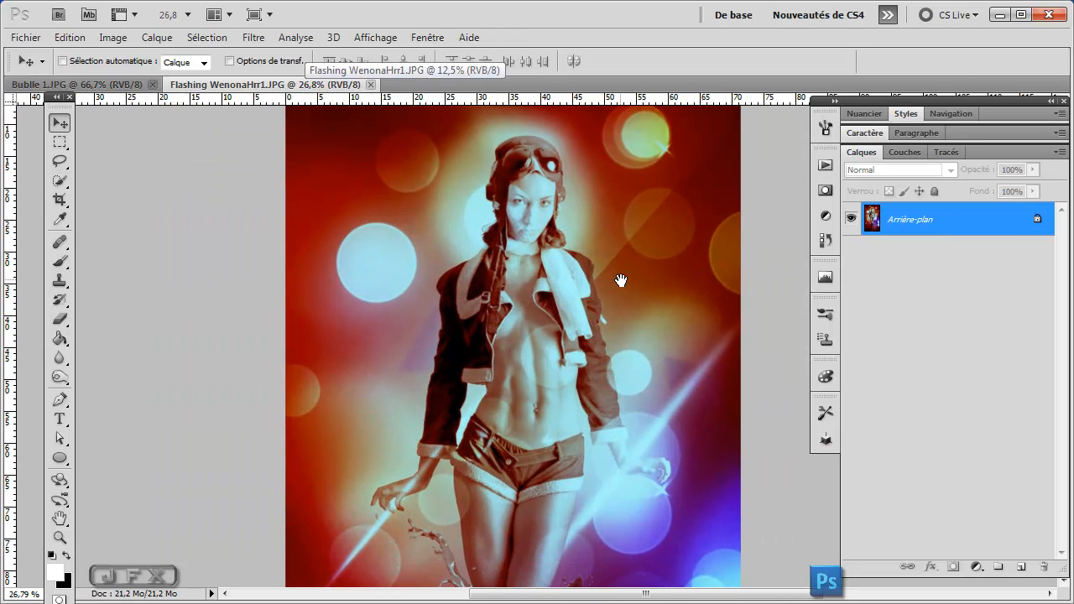
{"action": "scroll", "coordinate": [624, 262], "scroll_direction": "down", "scroll_amount": 2}
{"action": "key", "text": "space"}
{"action": "mouse_move", "coordinate": [580, 389]}
{"action": "left_mouse_down"}
{"action": "mouse_move", "coordinate": [578, 276]}
{"action": "mouse_move", "coordinate": [585, 289]}
{"action": "left_mouse_up"}
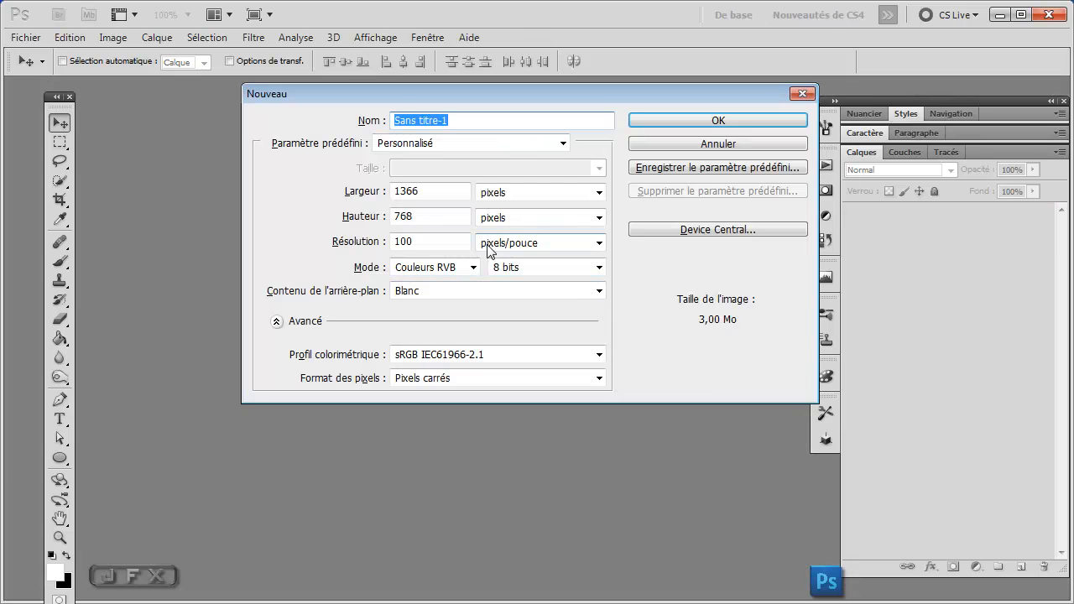
Step: Create a new document of 1366 × 768 pixels at 100 pixels/inch in RGB with a white background
{"action": "left_click_drag", "start_coordinate": [433, 191], "coordinate": [390, 193]}
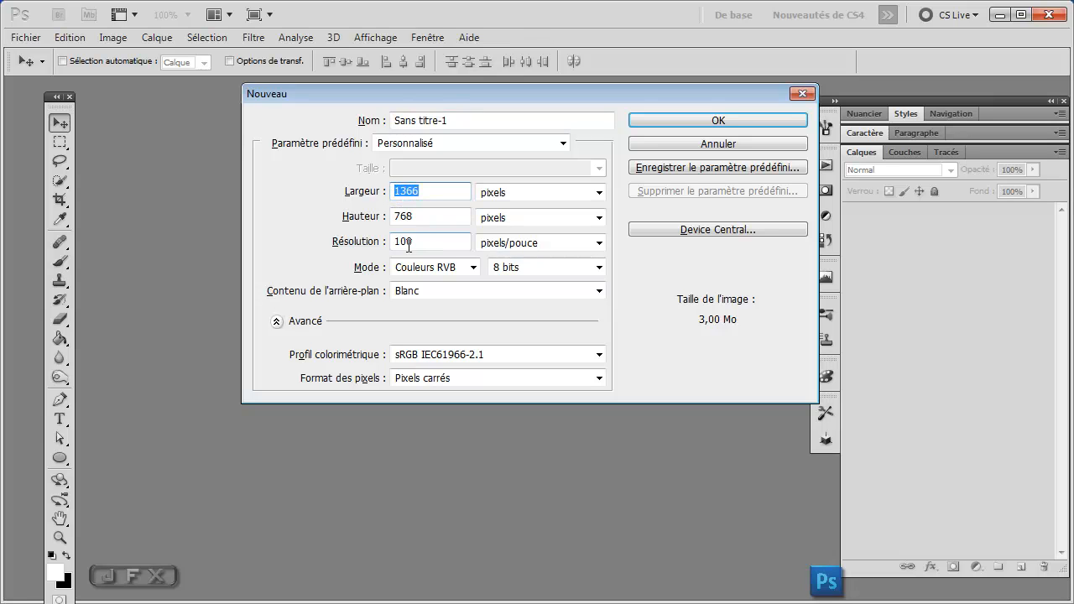
{"action": "left_click_drag", "start_coordinate": [417, 239], "coordinate": [379, 240]}
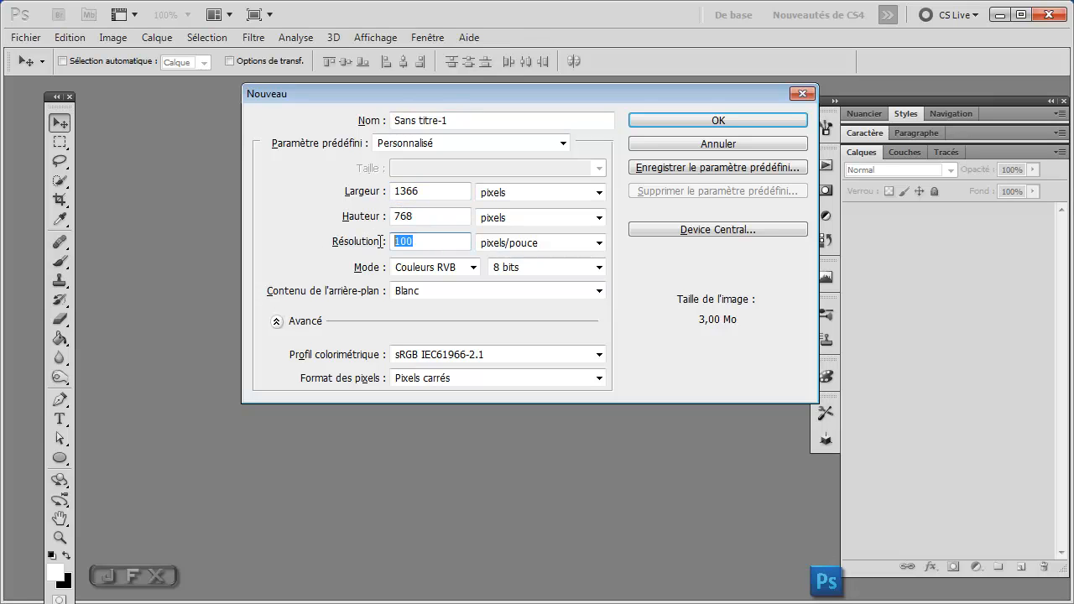
{"action": "left_click", "coordinate": [403, 242]}
{"action": "left_click", "coordinate": [749, 120]}
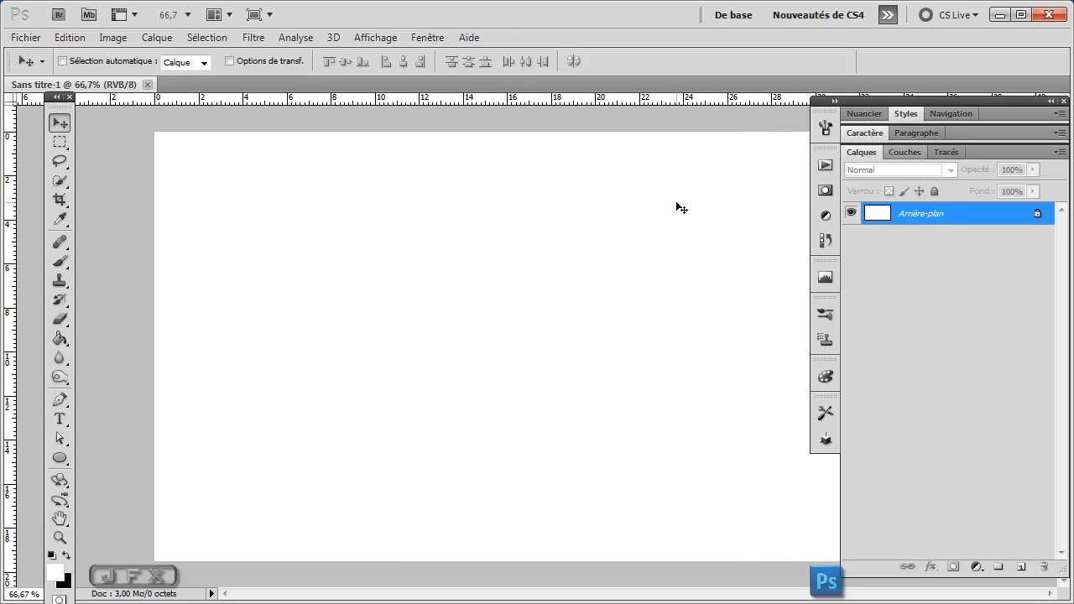
Step: Convert the locked background into a regular layer and rename it Bg
{"action": "scroll", "coordinate": [677, 207], "scroll_direction": "down", "scroll_amount": 2}
{"action": "double_click", "coordinate": [955, 220], "text": "alt"}
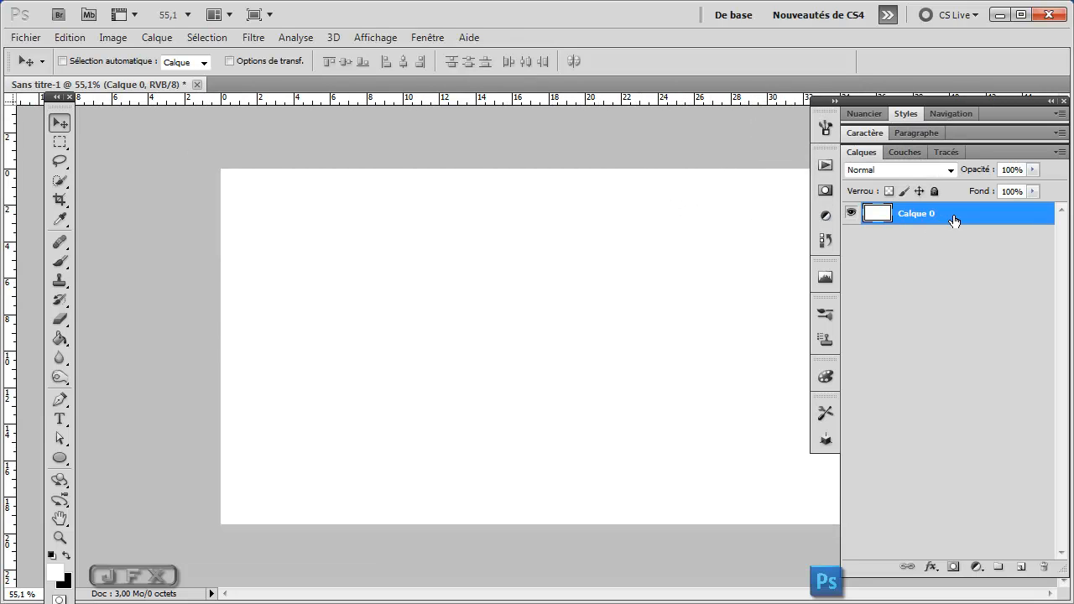
{"action": "double_click", "coordinate": [921, 217]}
{"action": "type", "text": "Bg"}
{"action": "key", "text": "Return"}
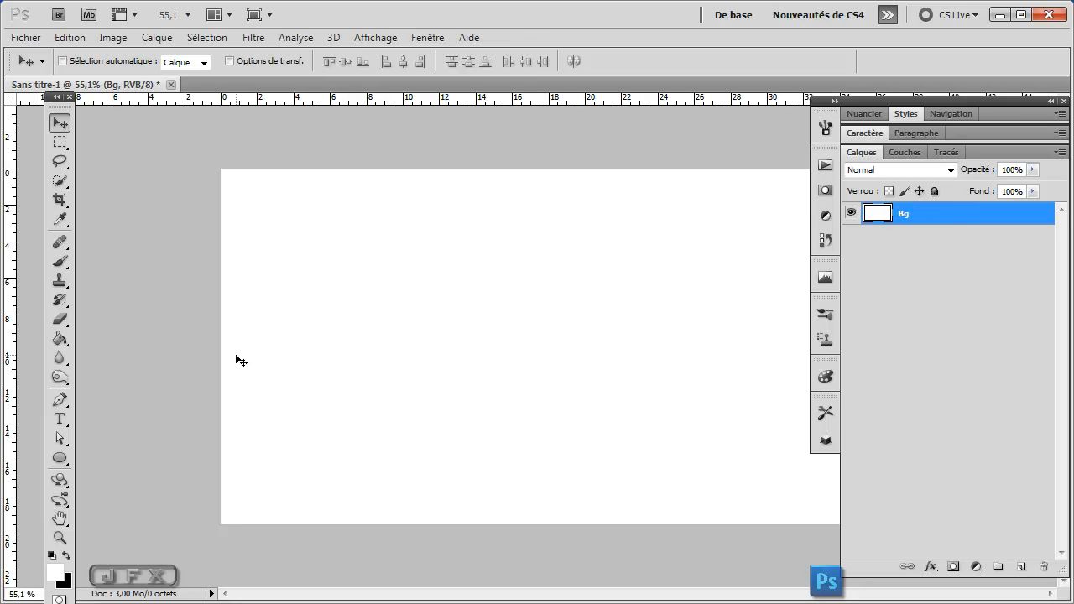
Step: Fill the Bg layer with dark grey #262626, and restore the default foreground and background colours
{"action": "left_click", "coordinate": [56, 571]}
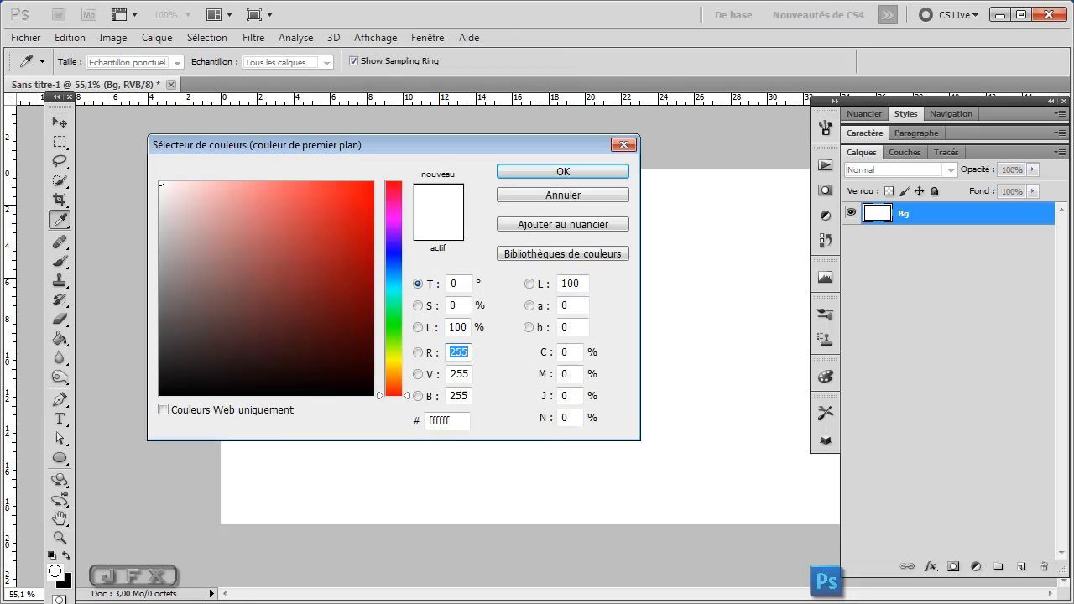
{"action": "left_click", "coordinate": [445, 420]}
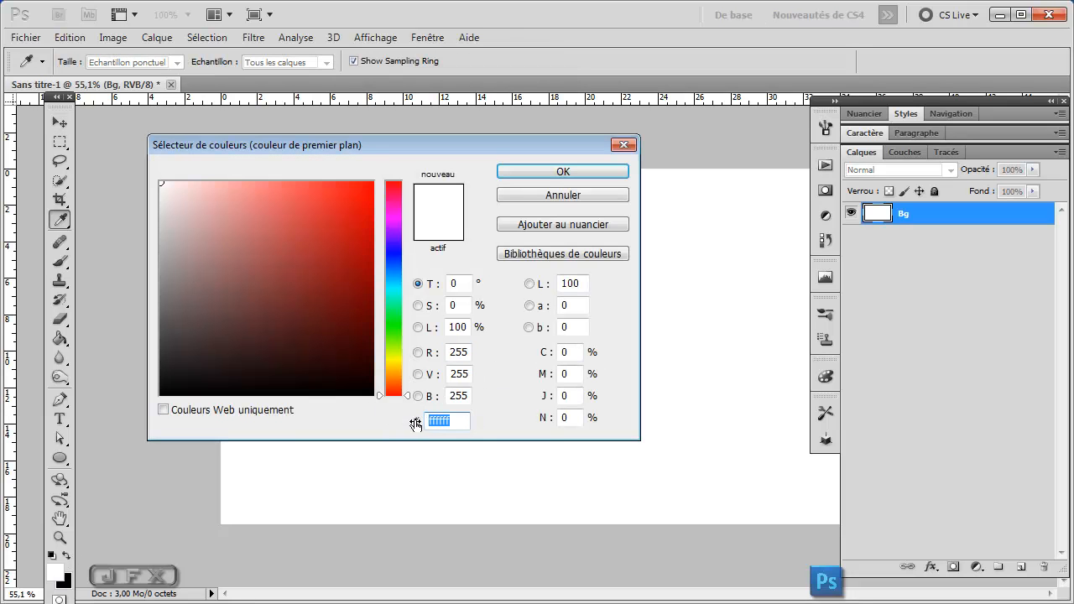
{"action": "type", "text": "262626"}
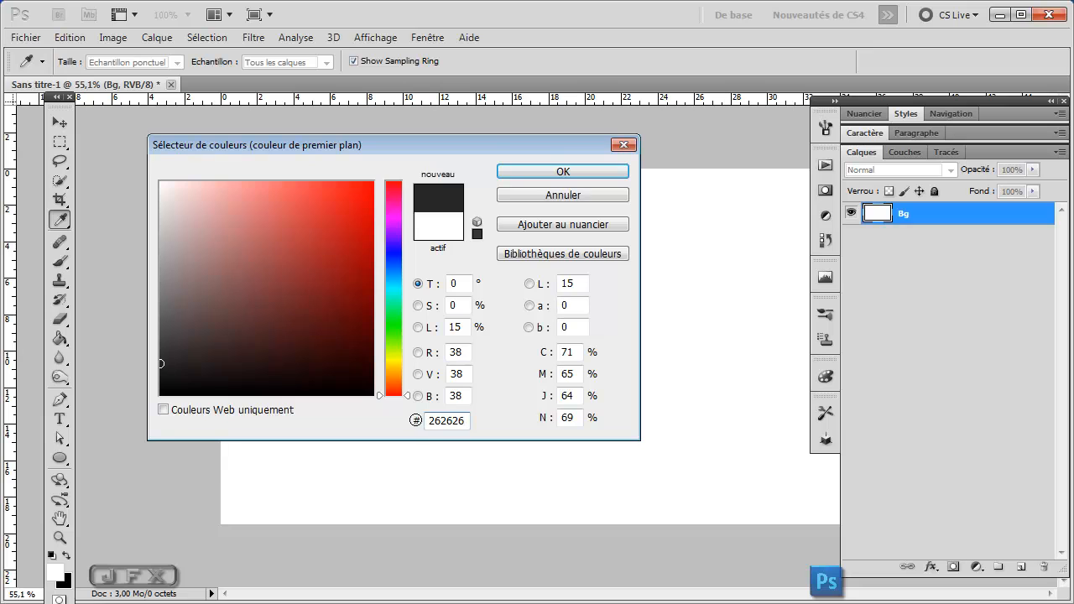
{"action": "left_click", "coordinate": [563, 171]}
{"action": "key", "text": "v"}
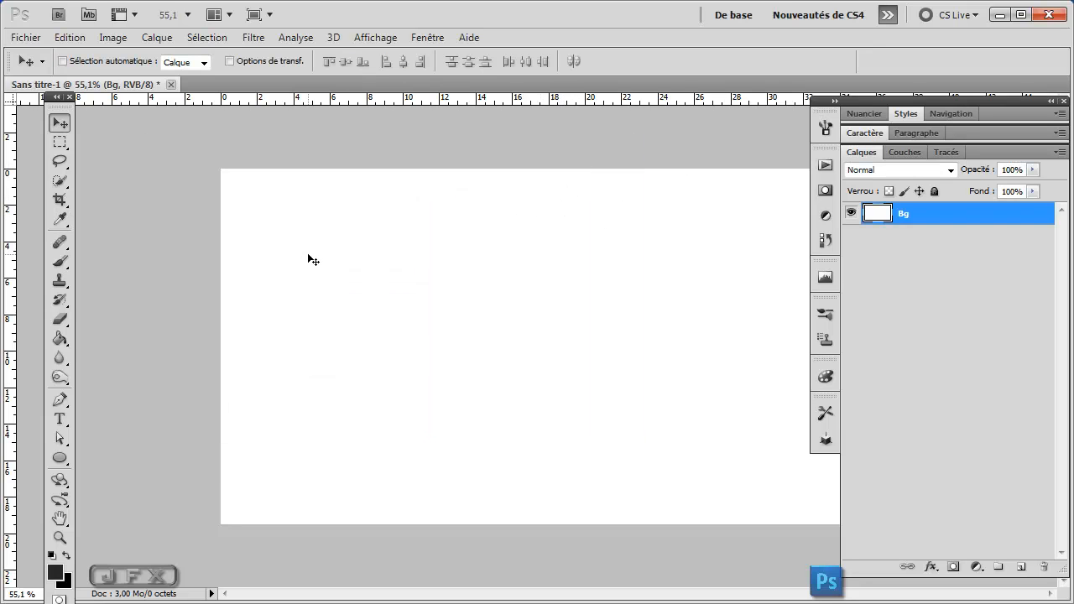
{"action": "key", "text": "g"}
{"action": "left_click", "coordinate": [405, 283]}
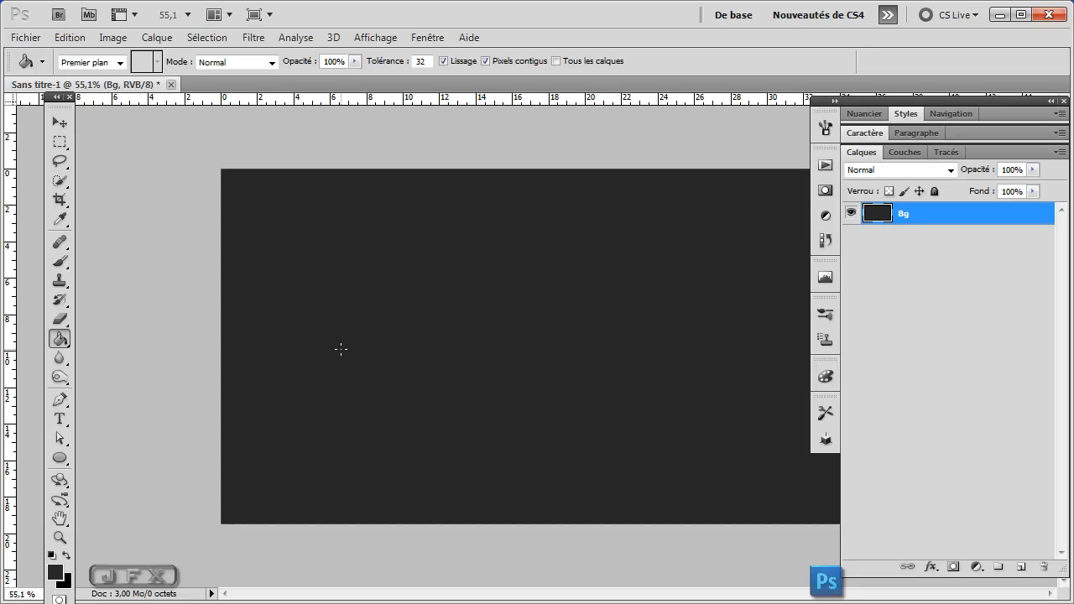
{"action": "key", "text": "d"}
{"action": "key", "text": "v"}
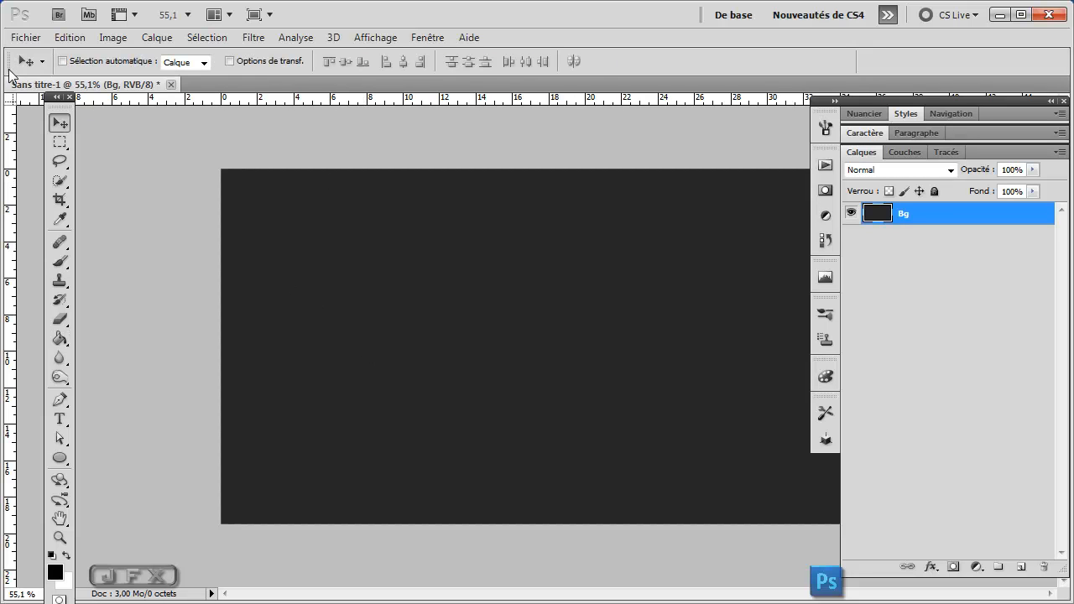
Step: Place the image new_york_night_by_molotov_arts-d3h1fxf.jpg from the JGHD Tuto folder into the document
{"action": "left_click", "coordinate": [24, 38]}
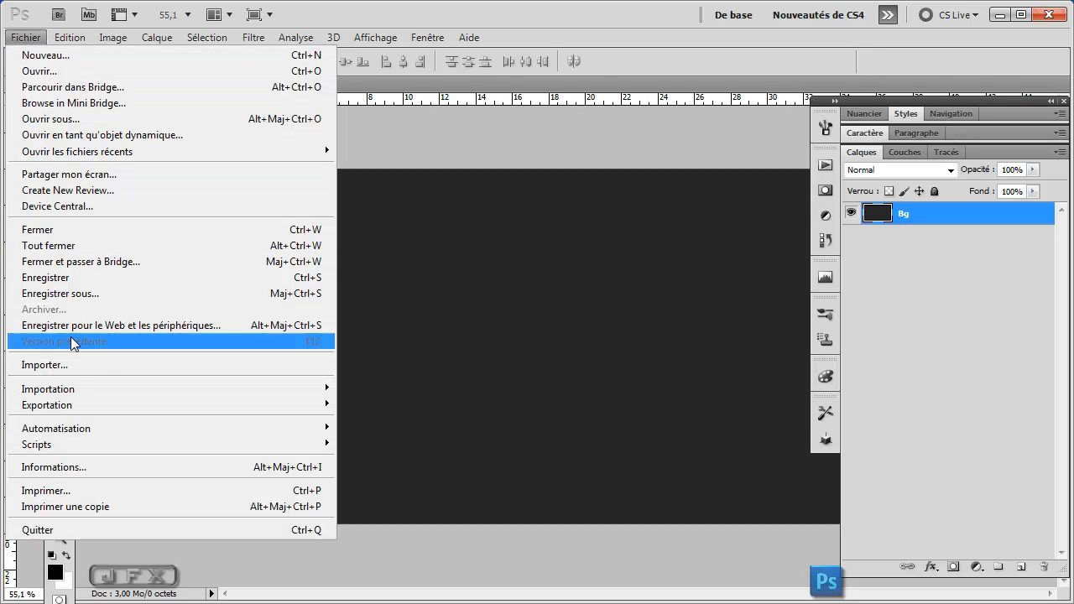
{"action": "left_click", "coordinate": [65, 359]}
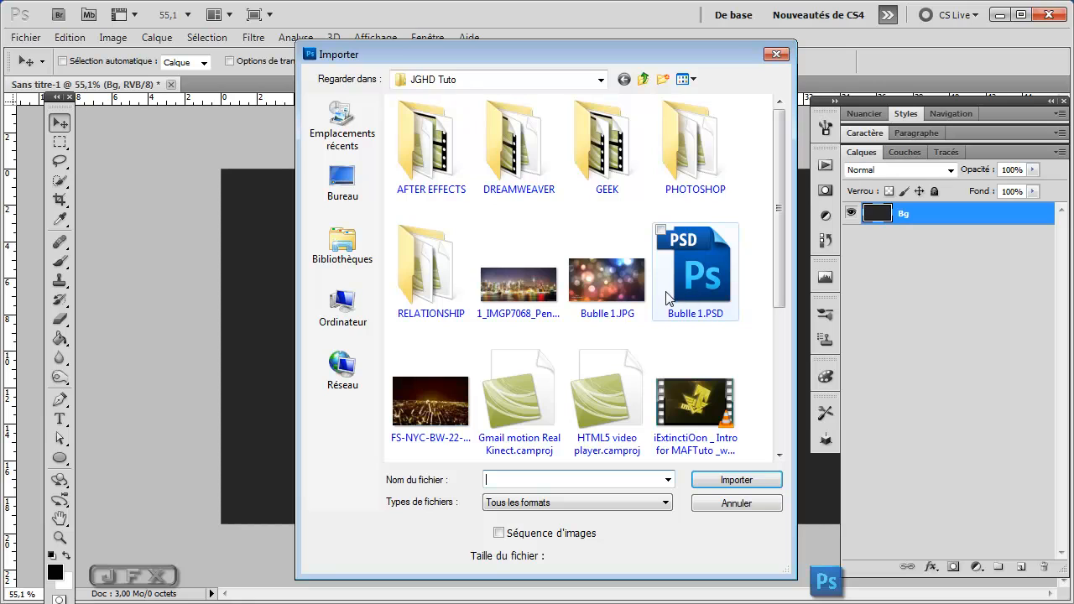
{"action": "left_click_drag", "start_coordinate": [775, 232], "coordinate": [772, 374]}
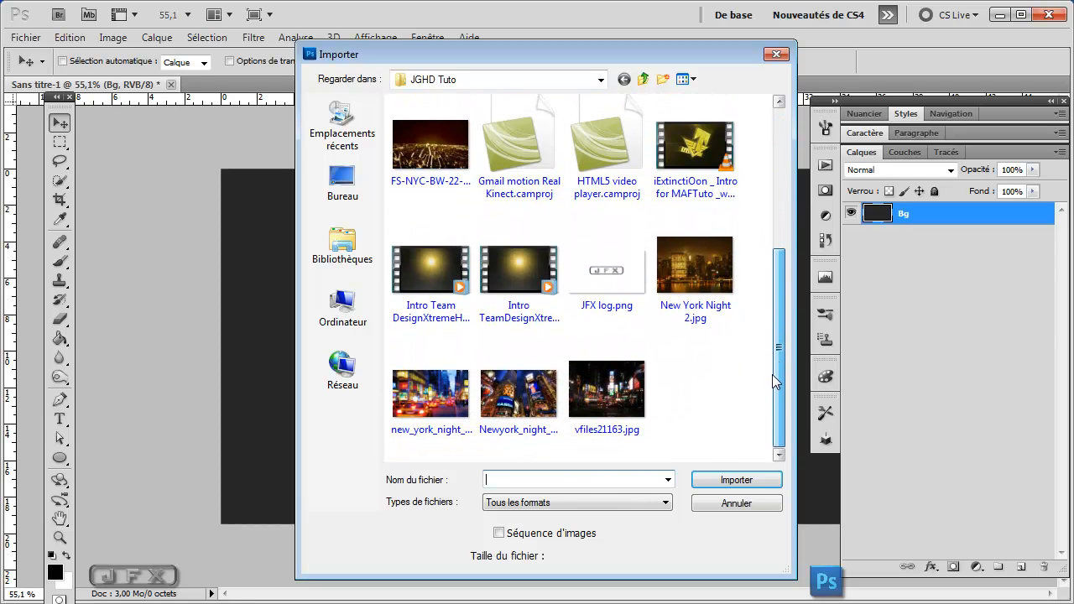
{"action": "left_click", "coordinate": [424, 401]}
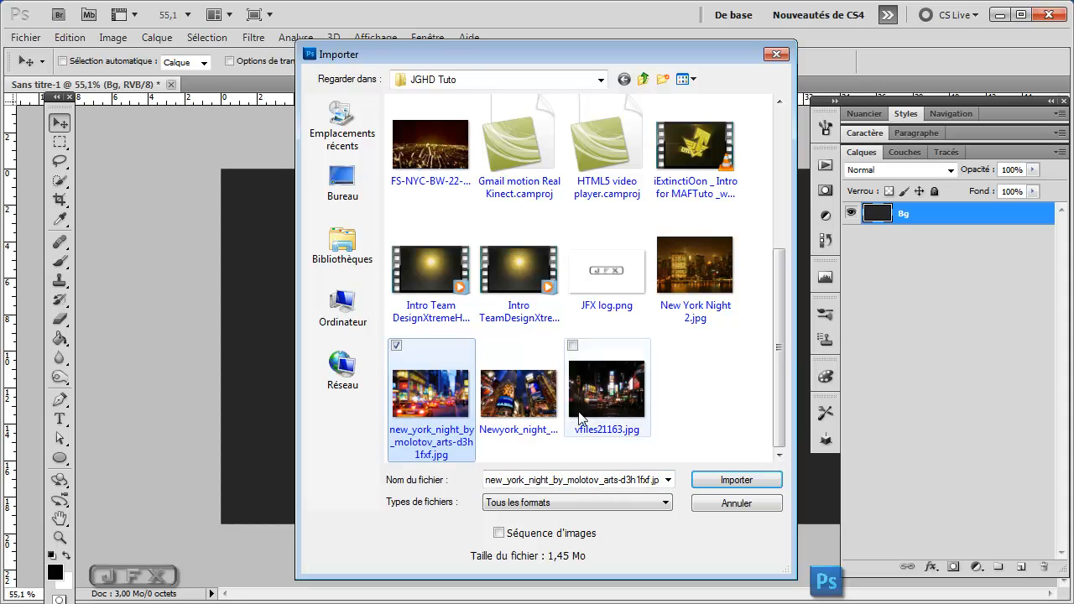
{"action": "left_click", "coordinate": [730, 480]}
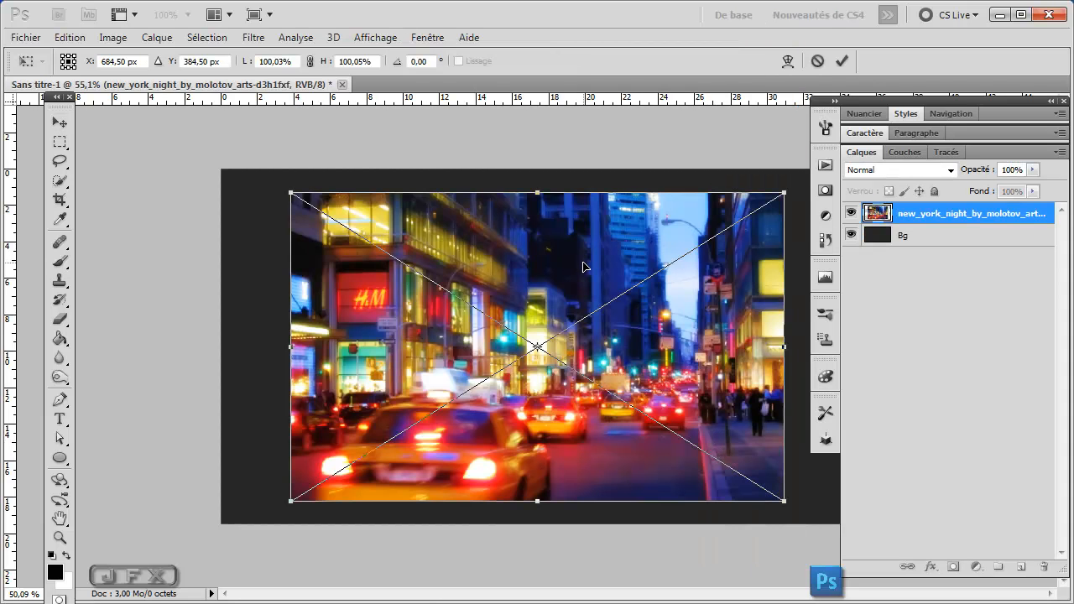
Step: Stretch the placed New York night photo to cover the whole canvas and commit the placement
{"action": "scroll", "coordinate": [585, 265], "scroll_direction": "down", "scroll_amount": 1}
{"action": "left_click_drag", "start_coordinate": [336, 474], "coordinate": [282, 505]}
{"action": "left_click_drag", "start_coordinate": [368, 463], "coordinate": [361, 451]}
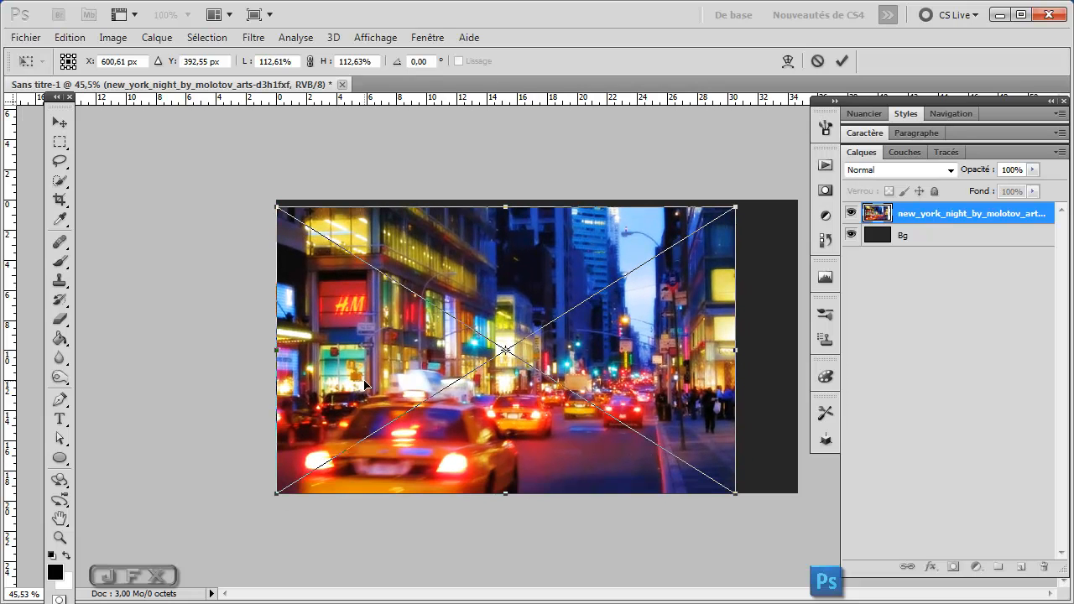
{"action": "left_click_drag", "start_coordinate": [735, 207], "coordinate": [804, 198]}
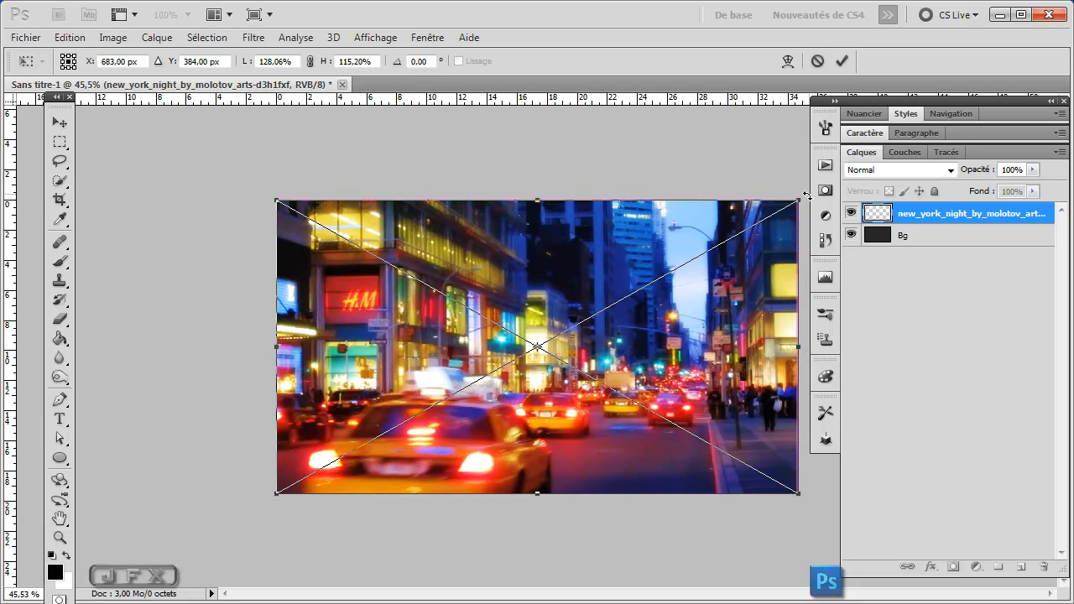
{"action": "key", "text": "Return"}
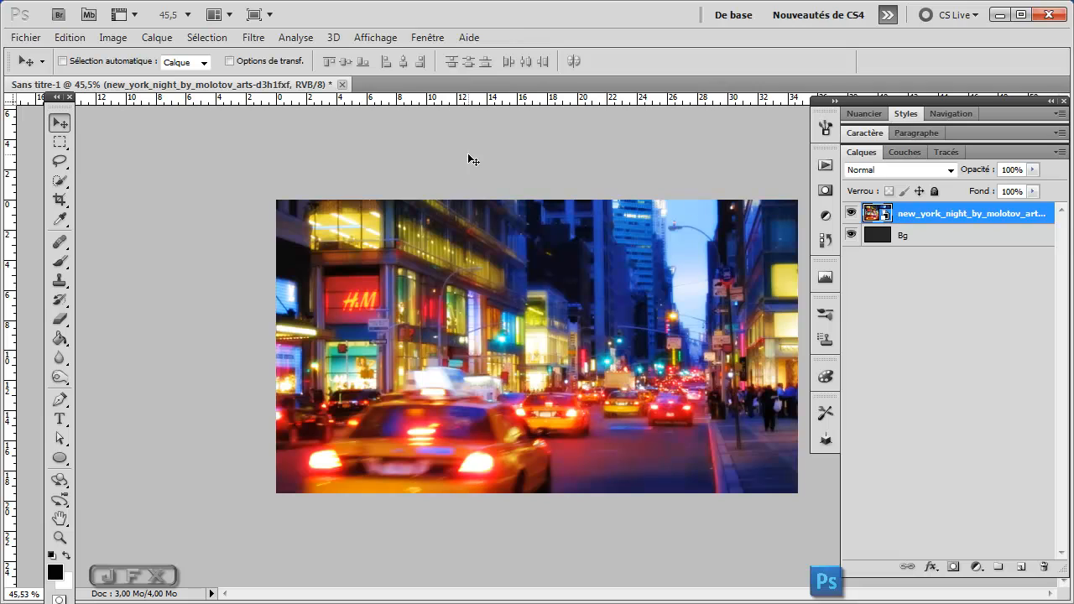
Step: Apply a Gaussian Blur with a radius of about 59 pixels to the New York night photo layer
{"action": "left_click", "coordinate": [248, 37]}
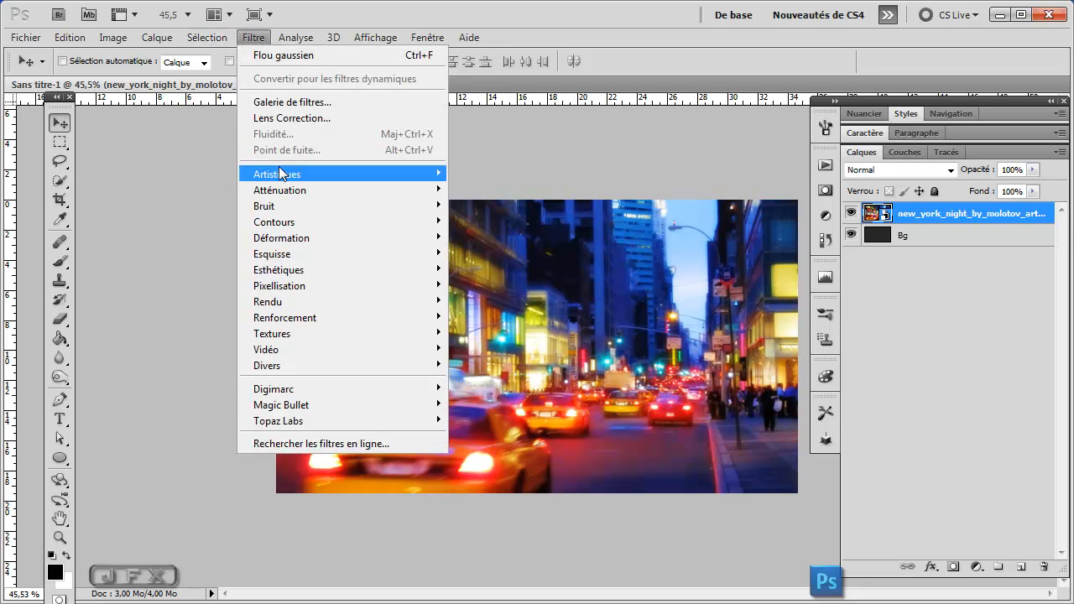
{"action": "mouse_move", "coordinate": [283, 191]}
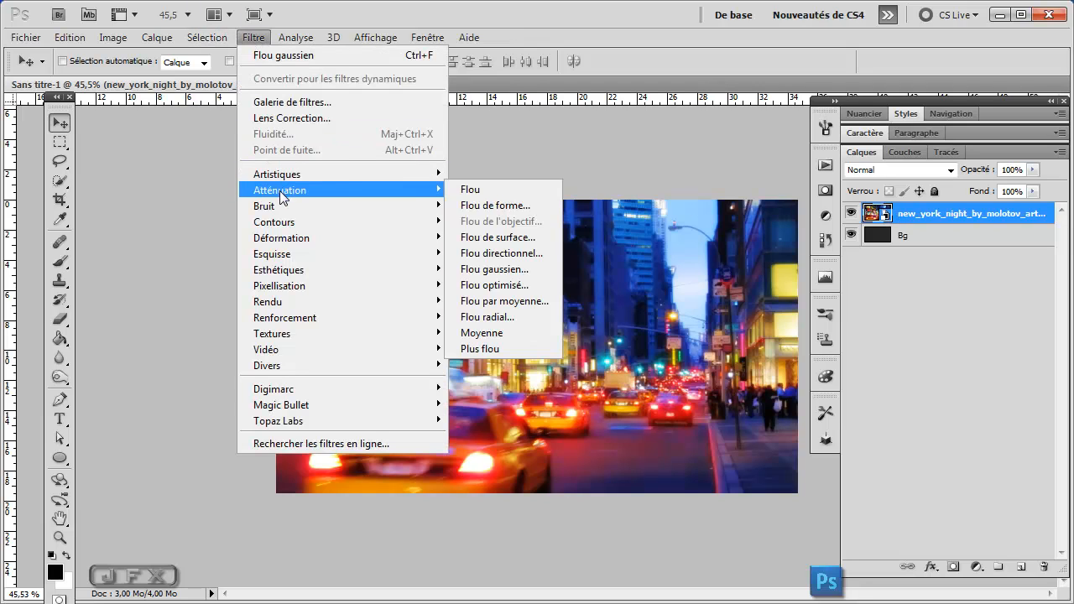
{"action": "left_click", "coordinate": [500, 269]}
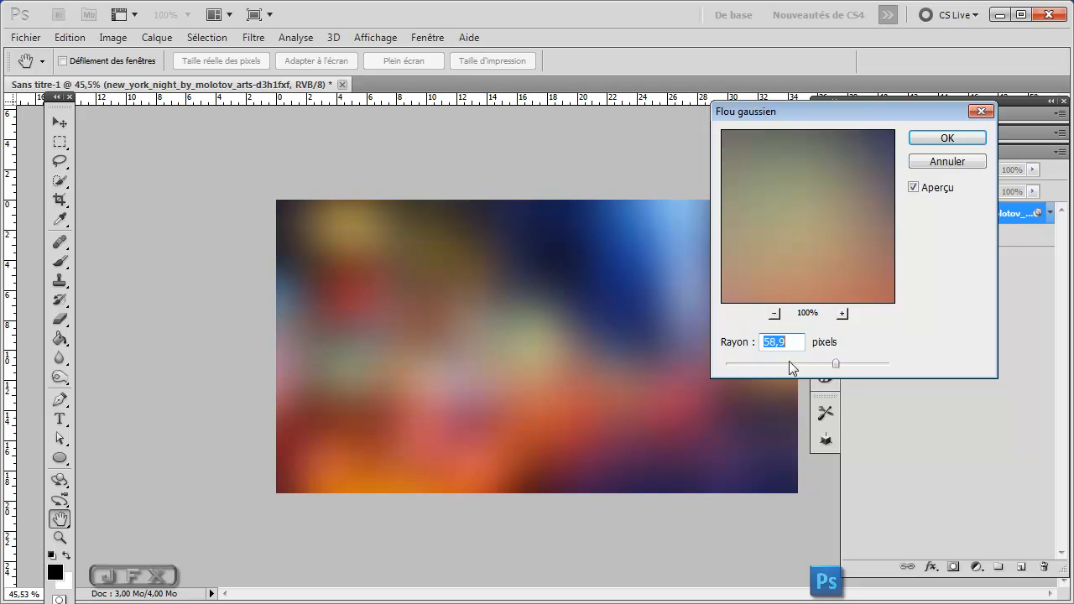
{"action": "left_click_drag", "start_coordinate": [831, 365], "coordinate": [832, 364]}
{"action": "left_click", "coordinate": [835, 364]}
{"action": "left_click", "coordinate": [918, 140]}
Step: Set the blurred photo layer's opacity to 55%
{"action": "left_click", "coordinate": [1012, 169]}
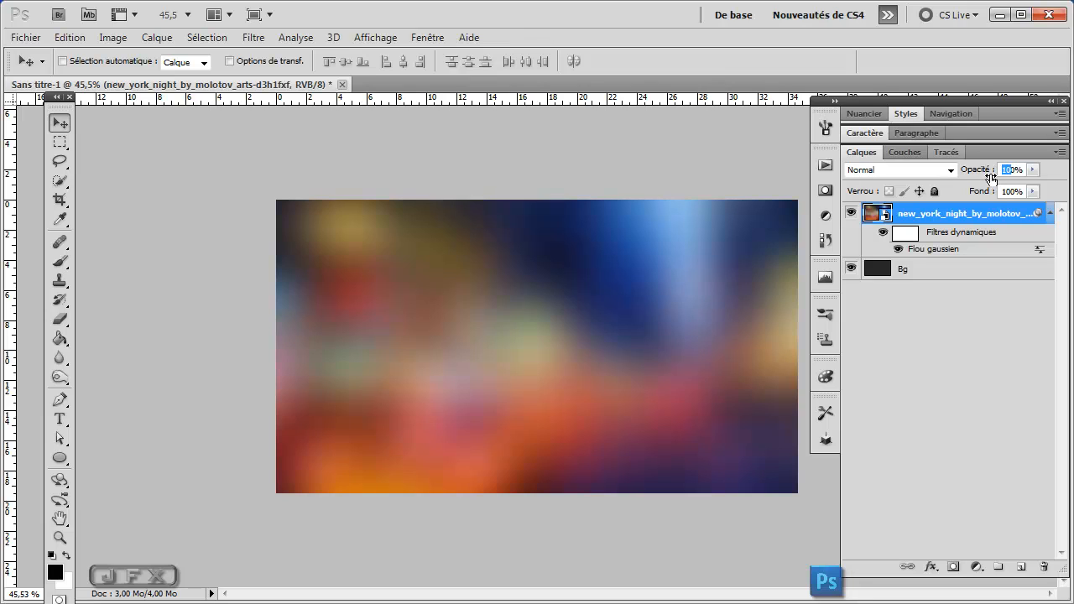
{"action": "type", "text": "55"}
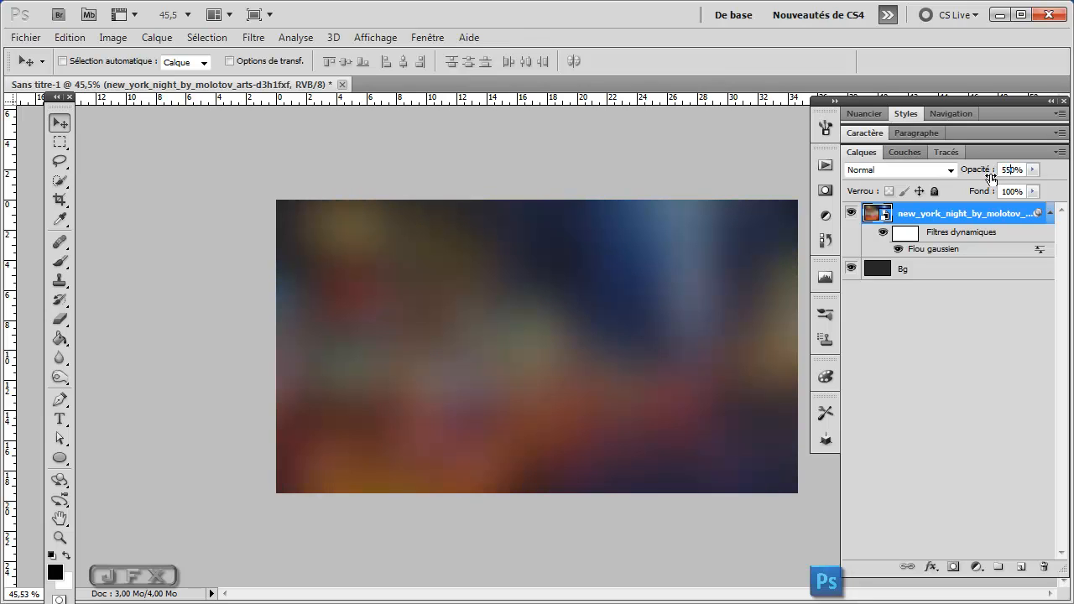
{"action": "key", "text": "BackSpace"}
Step: Create a new layer group named Bokeh above the photo layer and hide it
{"action": "left_click", "coordinate": [995, 568]}
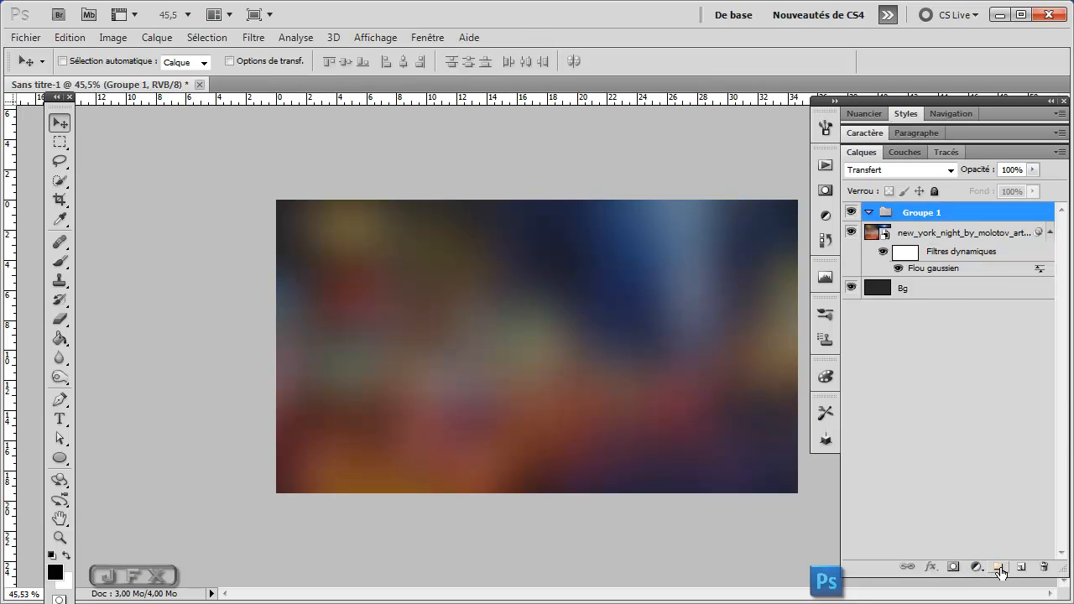
{"action": "double_click", "coordinate": [928, 213]}
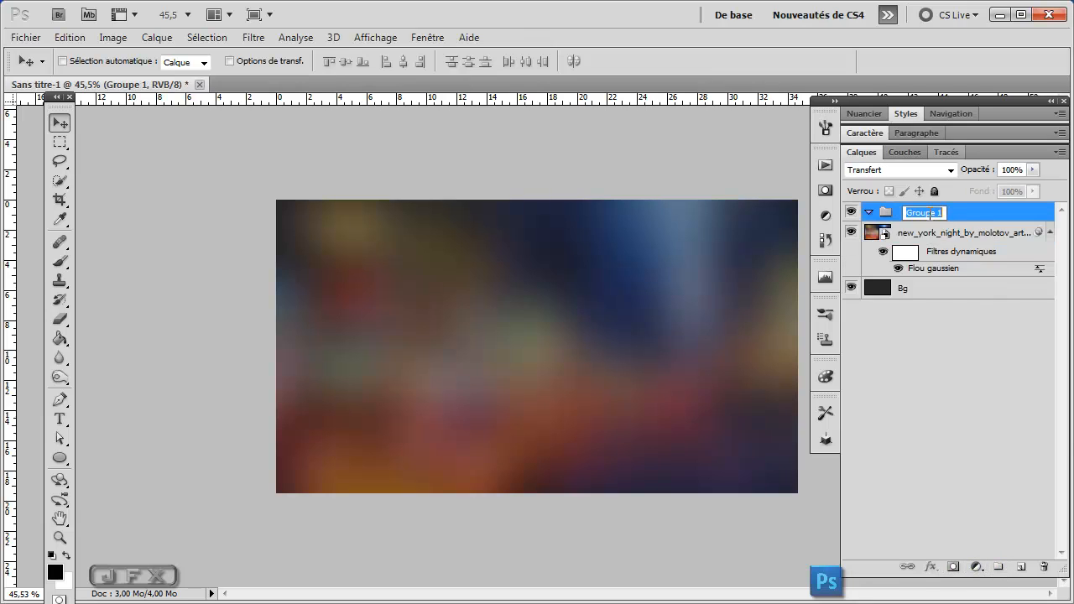
{"action": "type", "text": "Bokeh"}
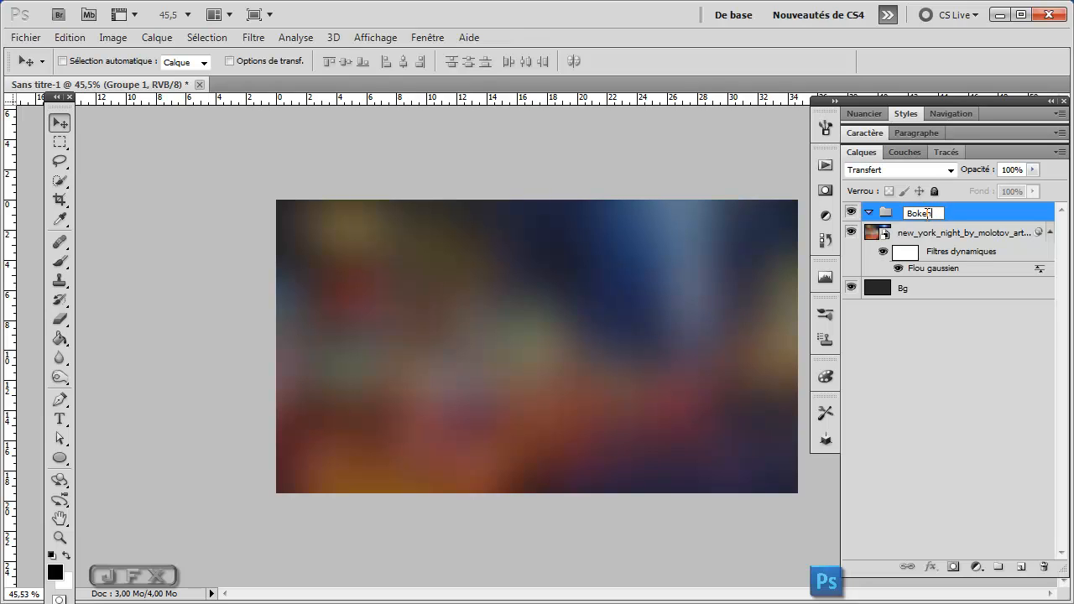
{"action": "key", "text": "Return"}
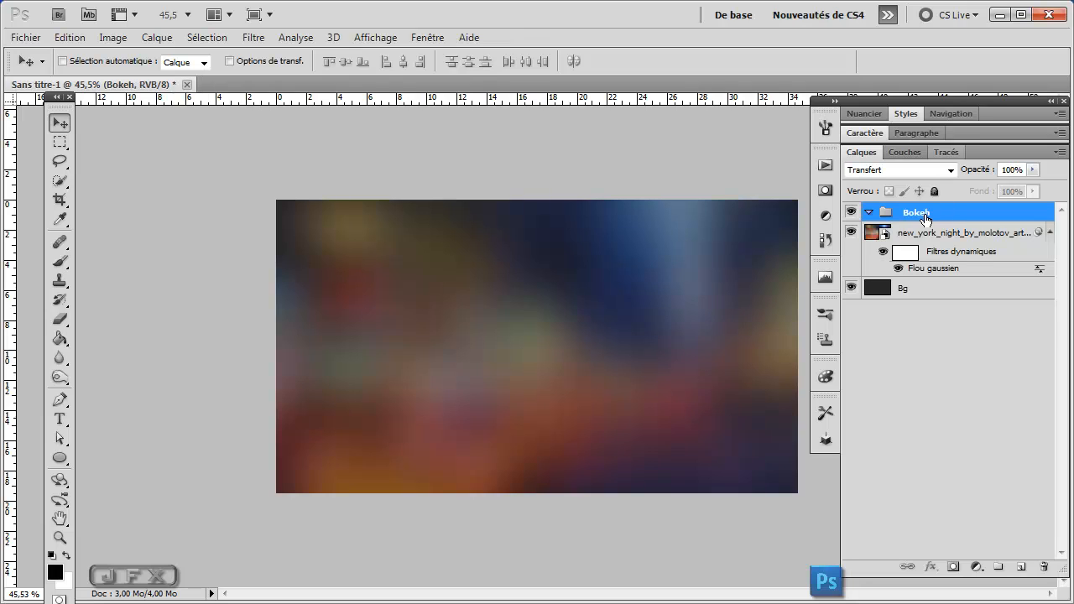
{"action": "left_click", "coordinate": [851, 213]}
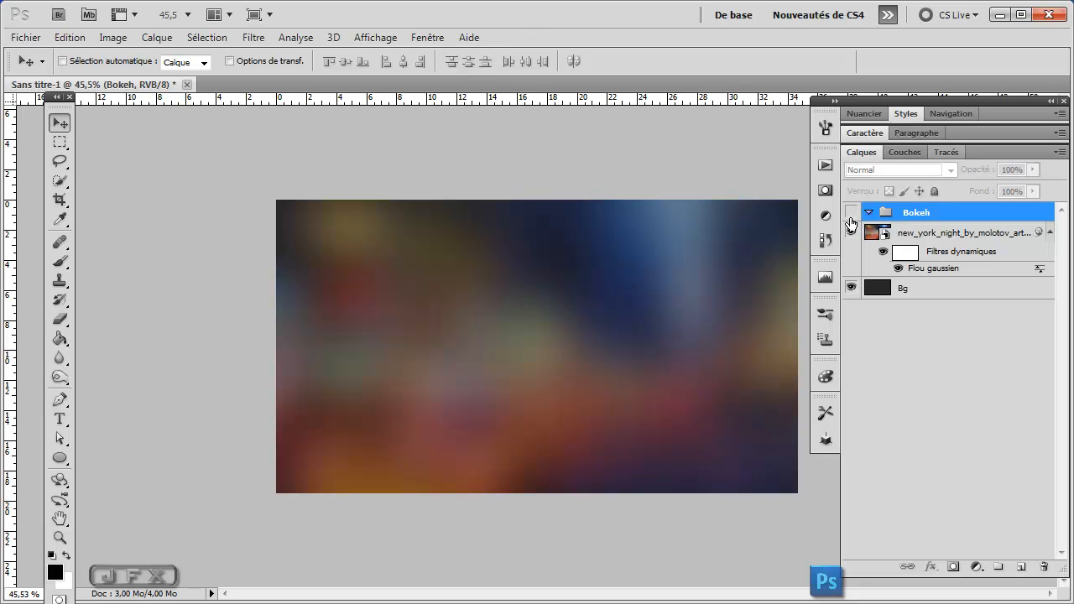
Step: Hide the blurred New York photo layer and the Bg layer, leaving only the transparent canvas
{"action": "left_click", "coordinate": [852, 232]}
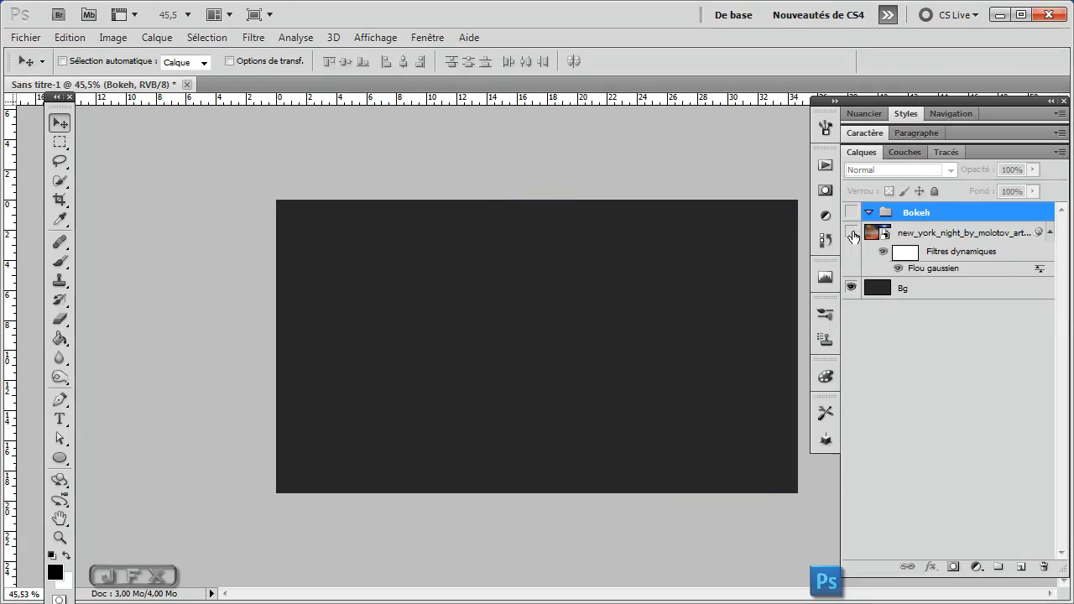
{"action": "left_click", "coordinate": [852, 287]}
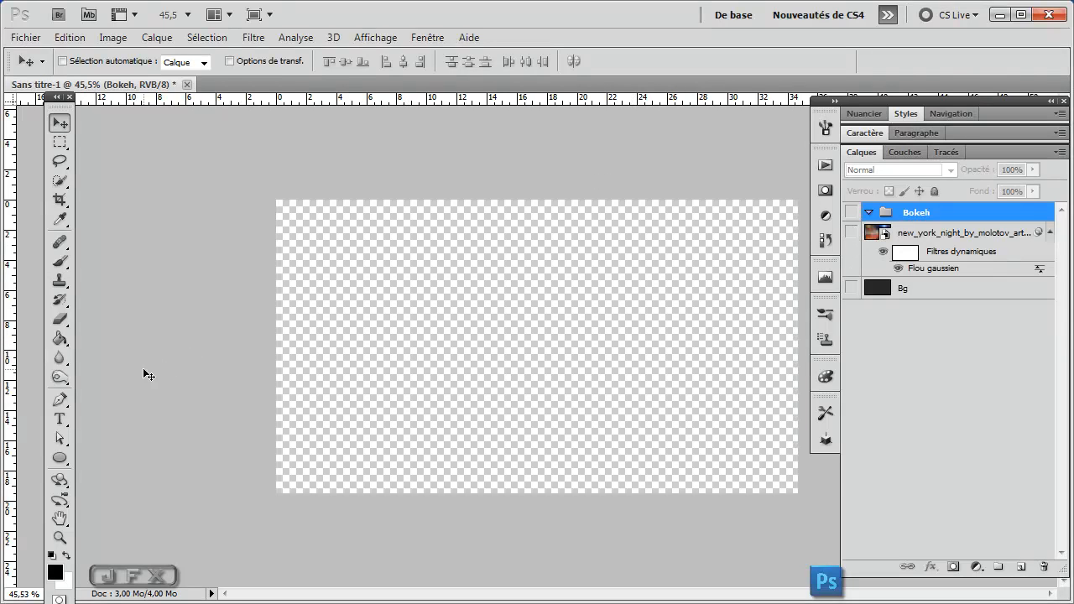
{"action": "key", "text": "u"}
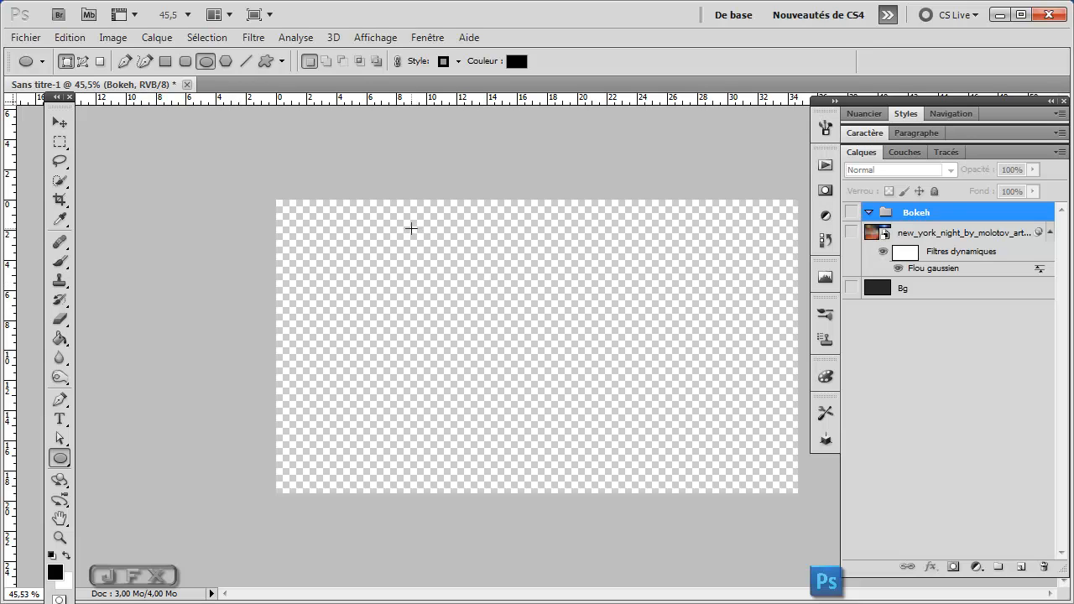
{"action": "left_click_drag", "start_coordinate": [391, 227], "coordinate": [646, 476]}
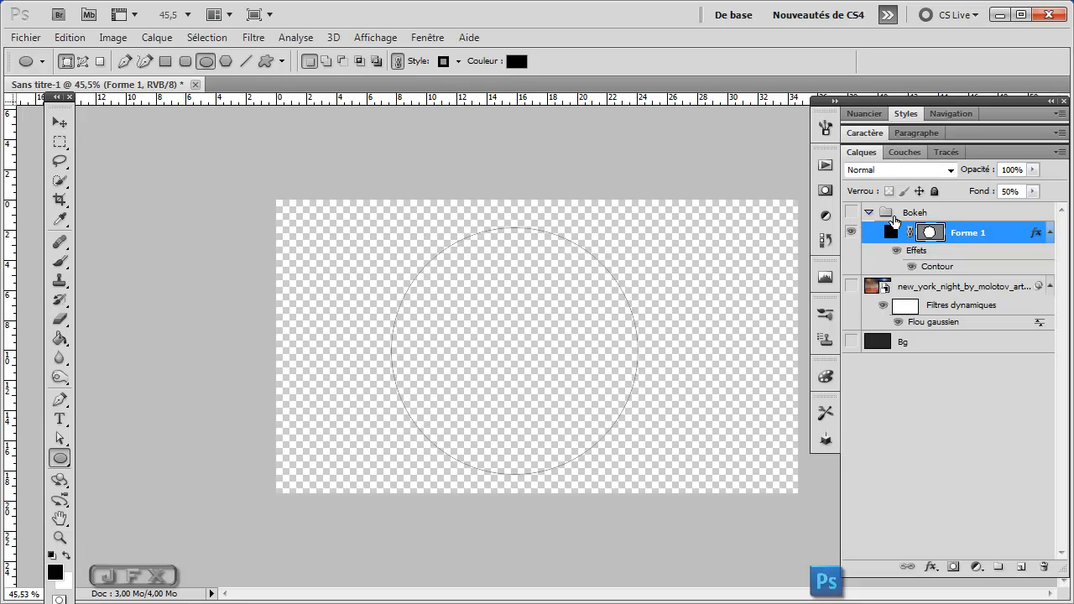
{"action": "key", "text": "Delete"}
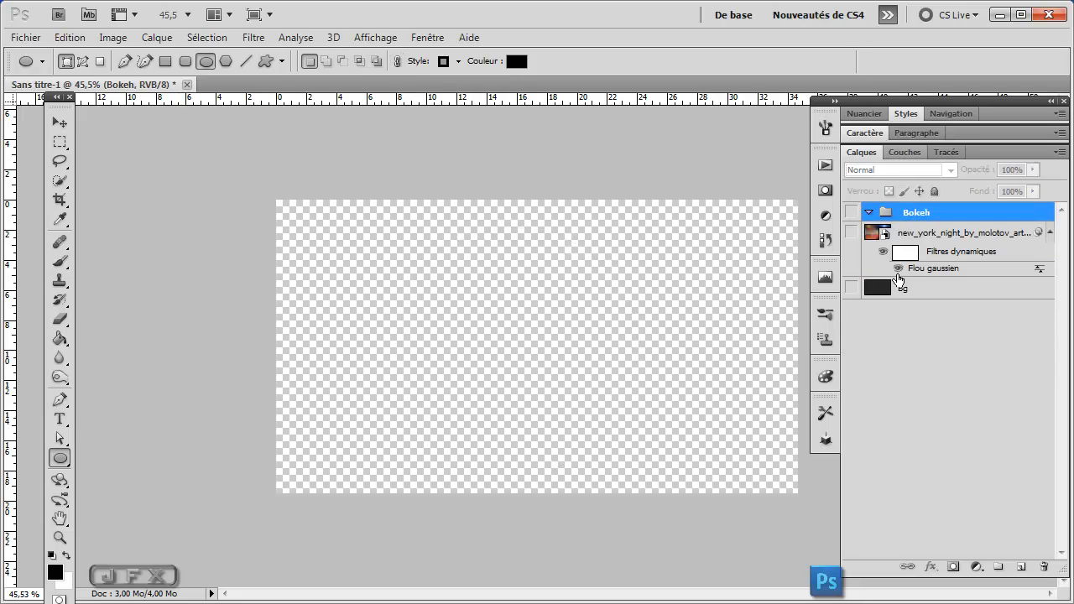
Step: Draw a black circle about 548 px in diameter as a shape layer directly above the Bg layer
{"action": "left_click", "coordinate": [887, 294]}
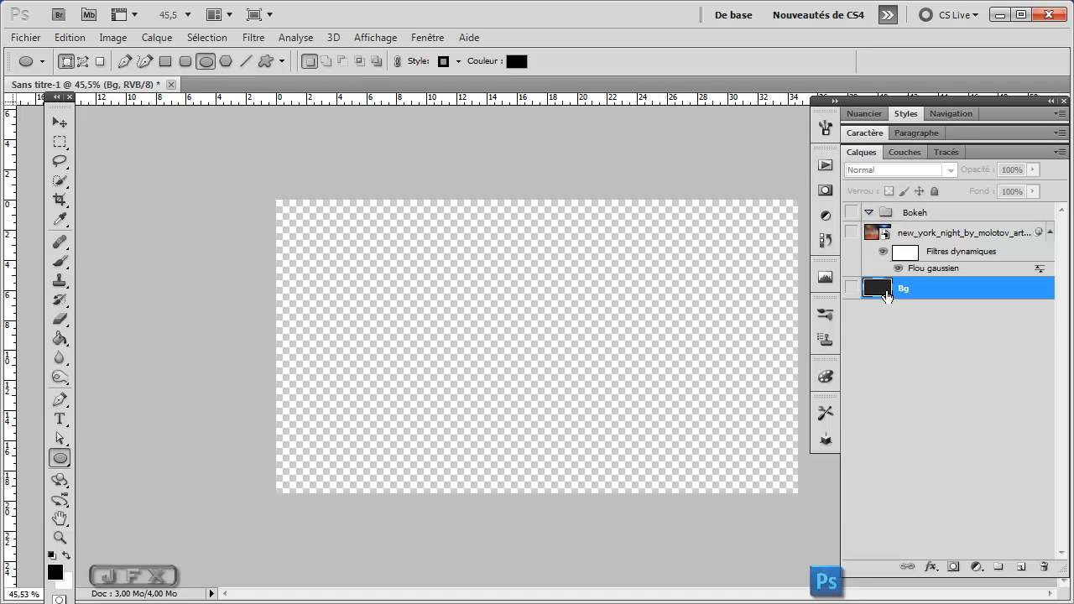
{"action": "left_click_drag", "start_coordinate": [382, 249], "coordinate": [578, 401]}
{"action": "left_click_drag", "start_coordinate": [647, 431], "coordinate": [695, 460]}
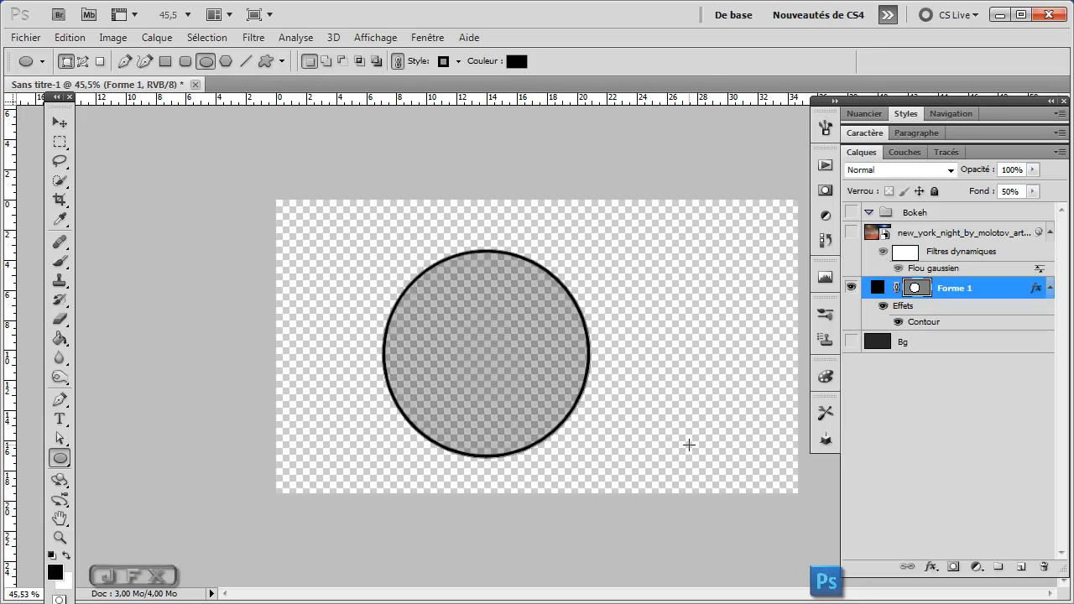
Step: Turn off the circle layer's stroke effect and raise its fill opacity to 100%
{"action": "double_click", "coordinate": [1015, 290]}
{"action": "left_click", "coordinate": [462, 344]}
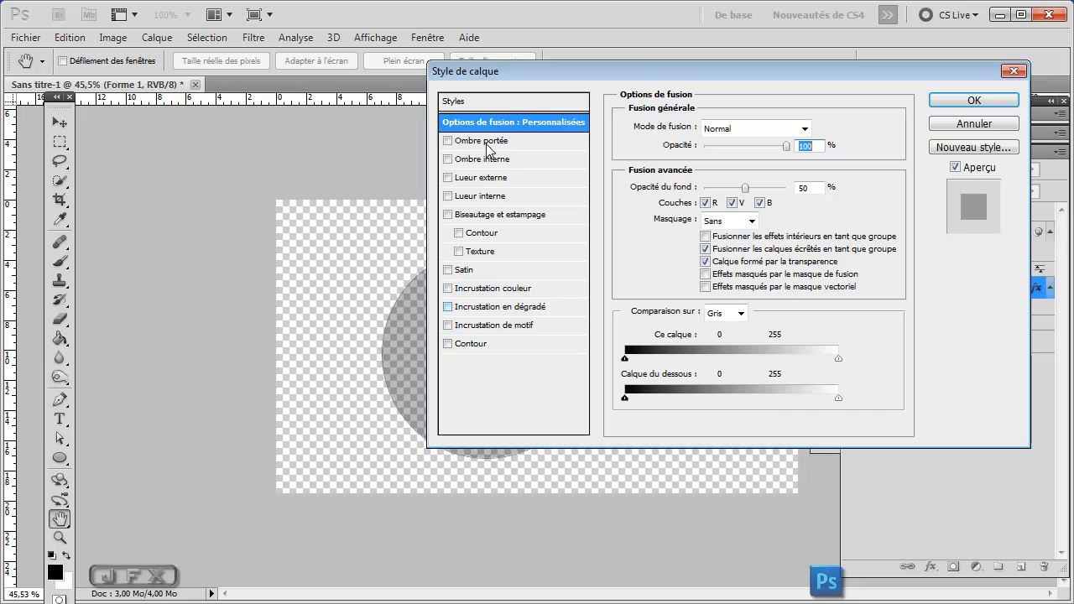
{"action": "left_click_drag", "start_coordinate": [746, 188], "coordinate": [793, 187]}
{"action": "left_click", "coordinate": [967, 102]}
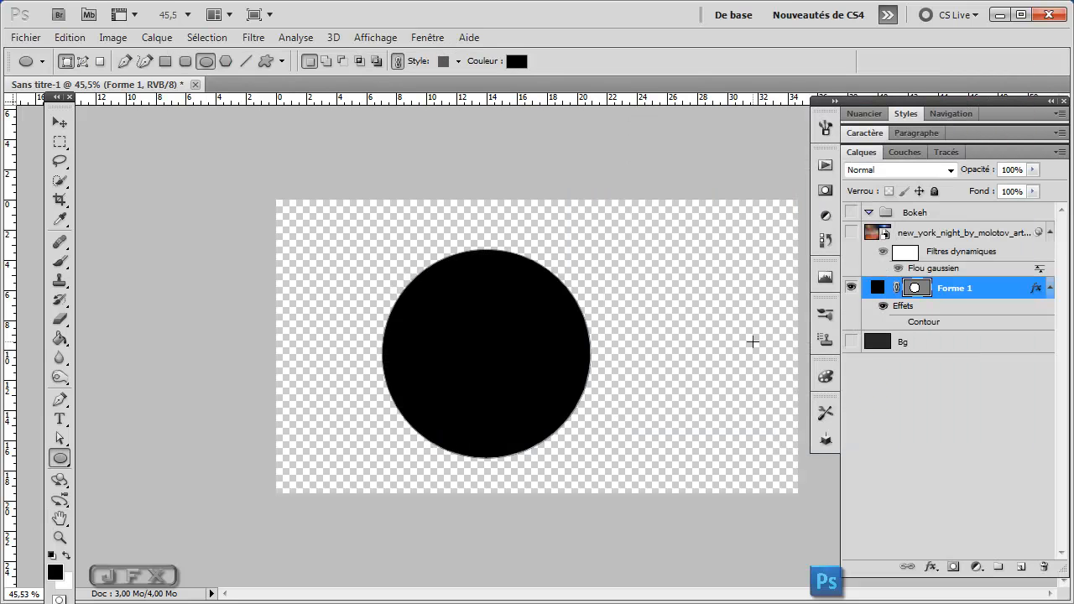
Step: Set the circle layer's fill opacity to 50% in its blending options
{"action": "double_click", "coordinate": [998, 293]}
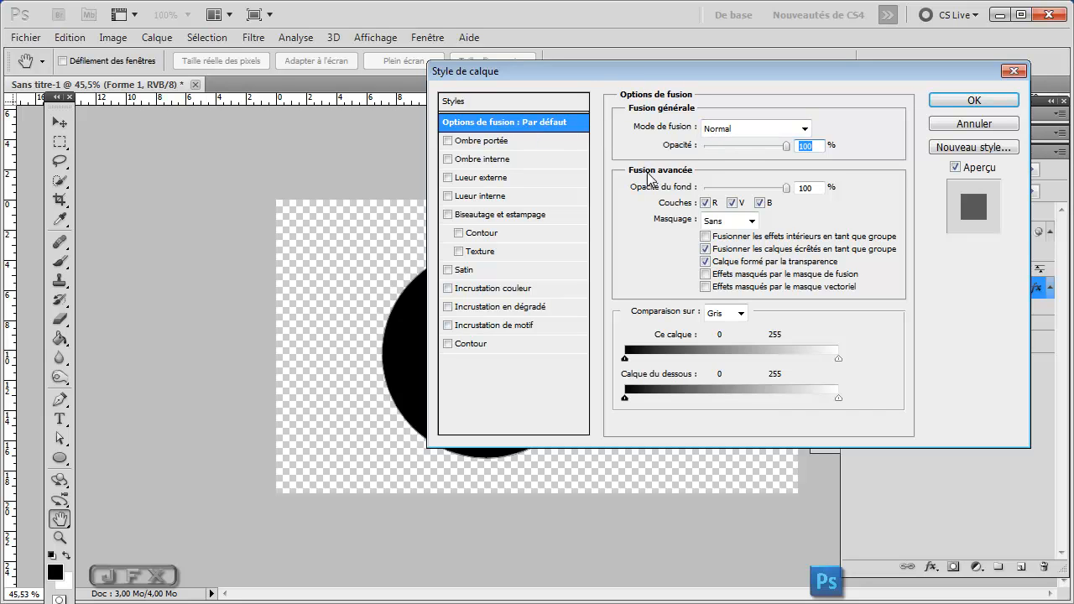
{"action": "double_click", "coordinate": [798, 188]}
{"action": "type", "text": "50"}
{"action": "key", "text": "Return"}
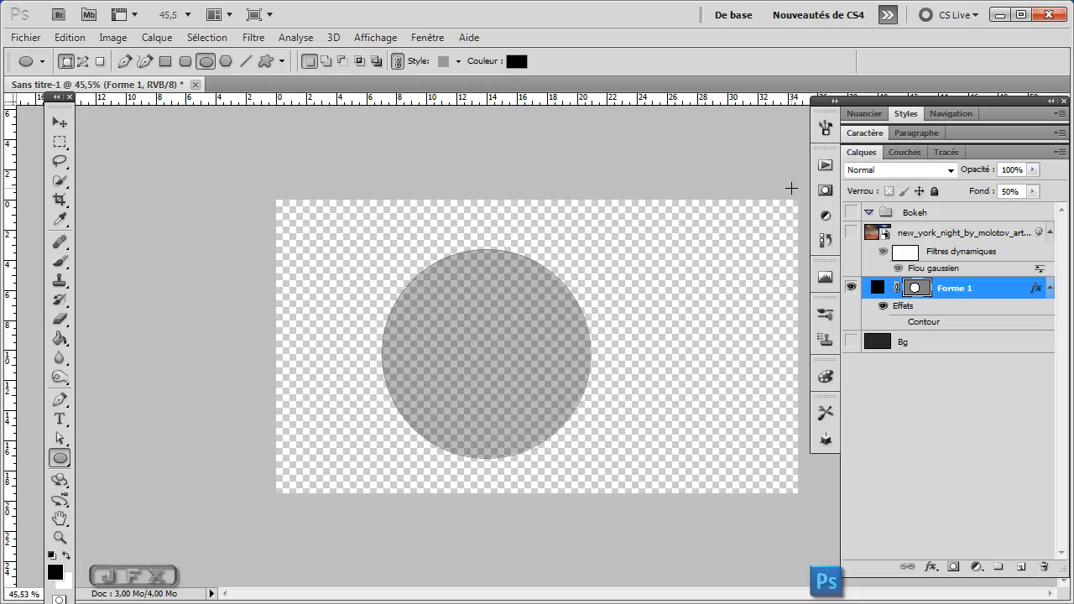
Step: Add a black 10 px stroke positioned inside the circle at 100% opacity
{"action": "double_click", "coordinate": [993, 306]}
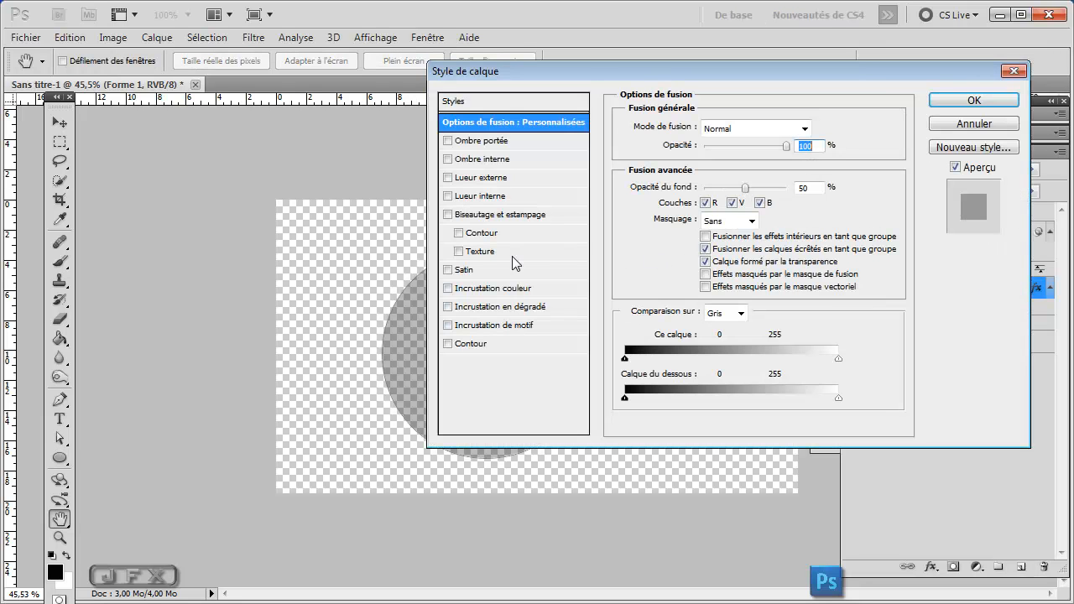
{"action": "left_click", "coordinate": [448, 344]}
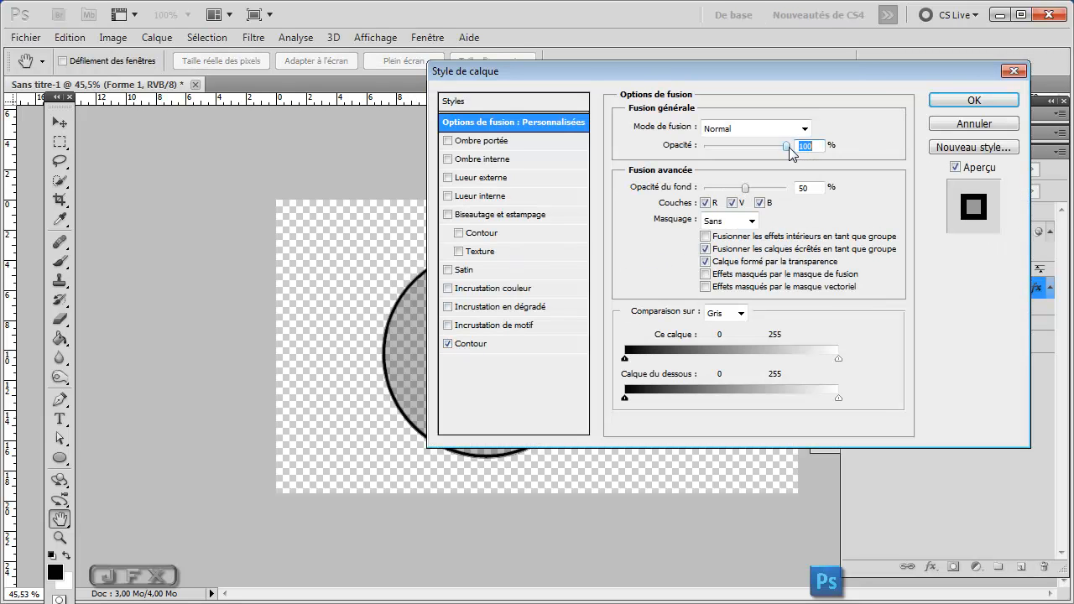
{"action": "left_click", "coordinate": [485, 344]}
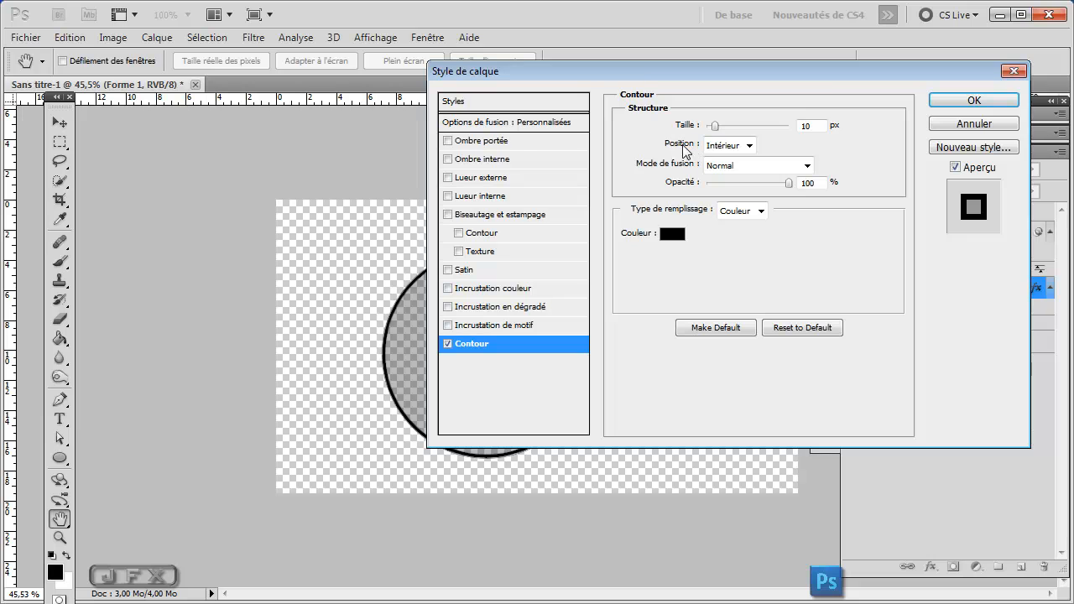
{"action": "left_click", "coordinate": [730, 147]}
{"action": "left_click", "coordinate": [729, 176]}
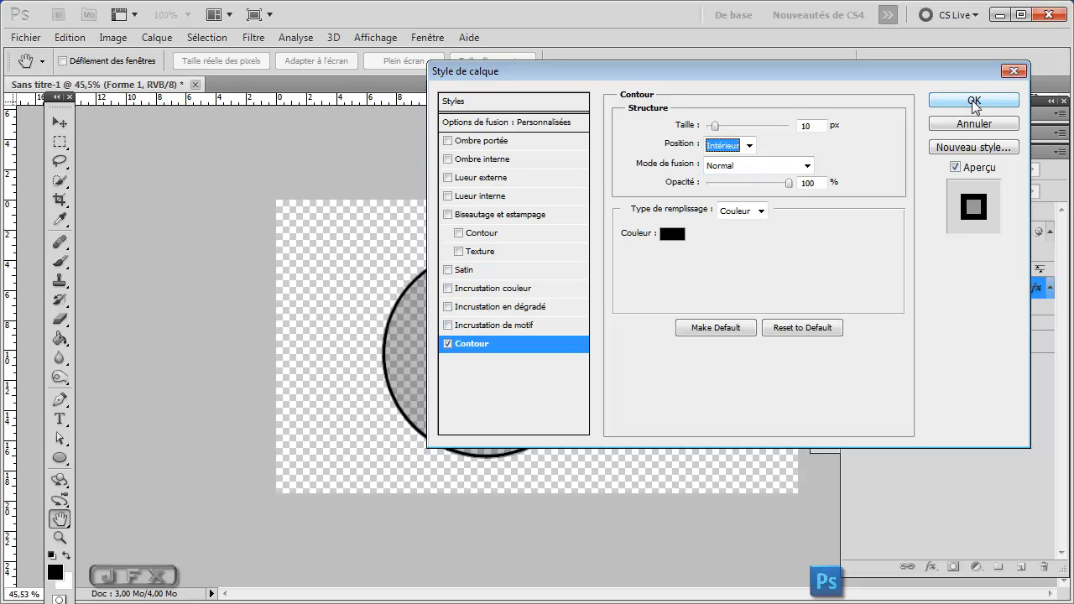
{"action": "left_click", "coordinate": [937, 99]}
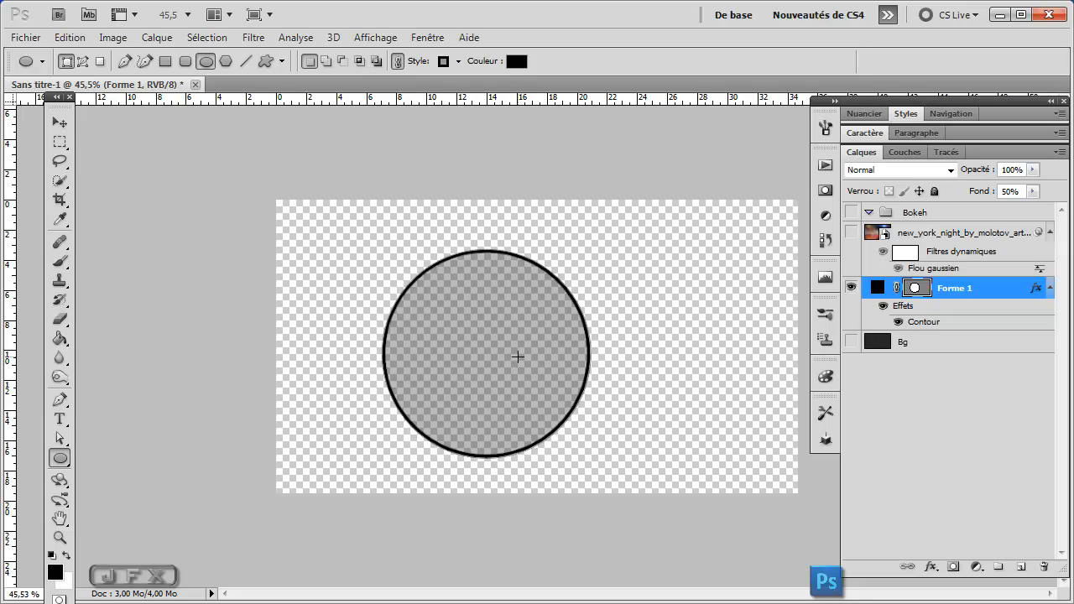
Step: Define the circle as a brush preset named Bokeh
{"action": "key", "text": "v"}
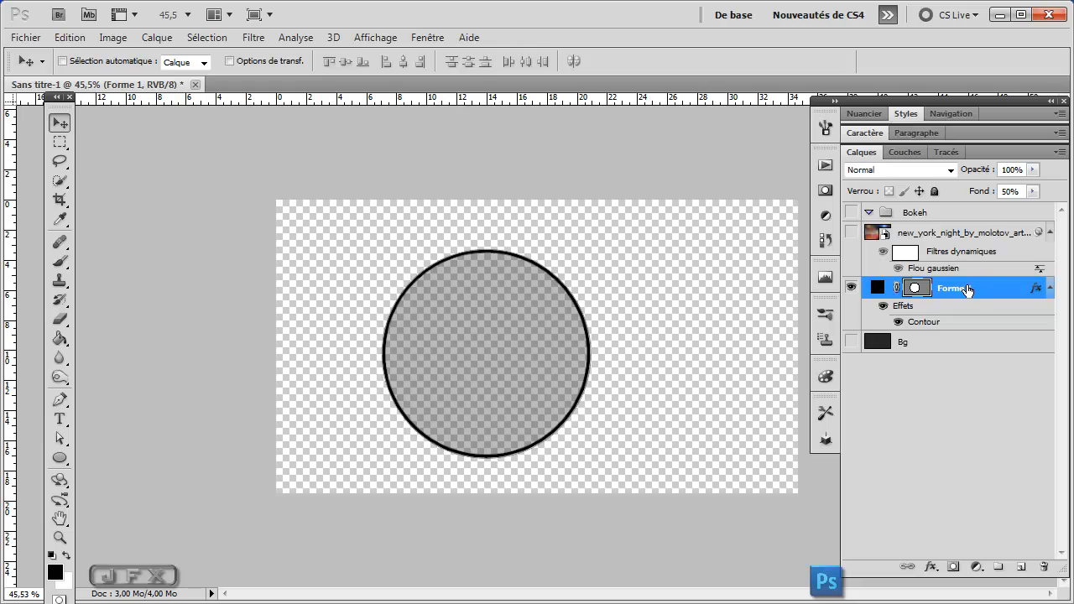
{"action": "left_click", "coordinate": [894, 346]}
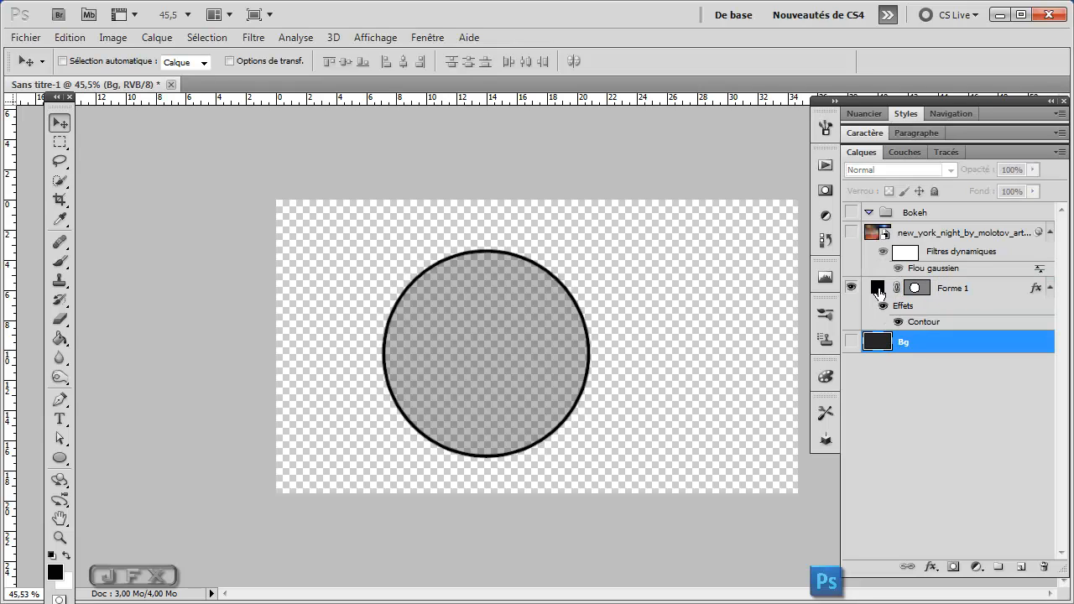
{"action": "left_click", "coordinate": [879, 290]}
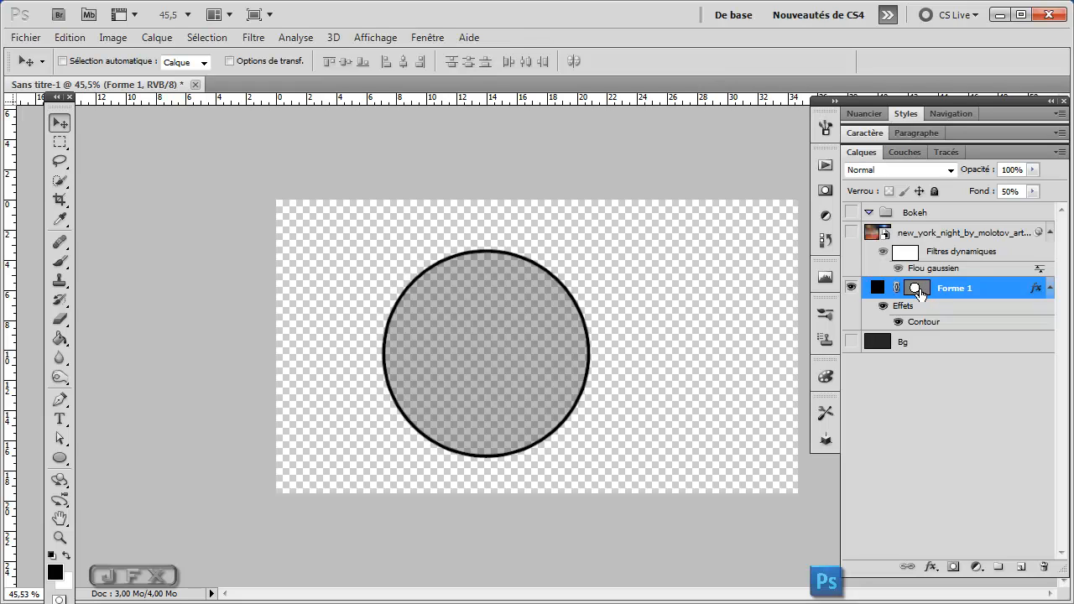
{"action": "left_click", "coordinate": [70, 37]}
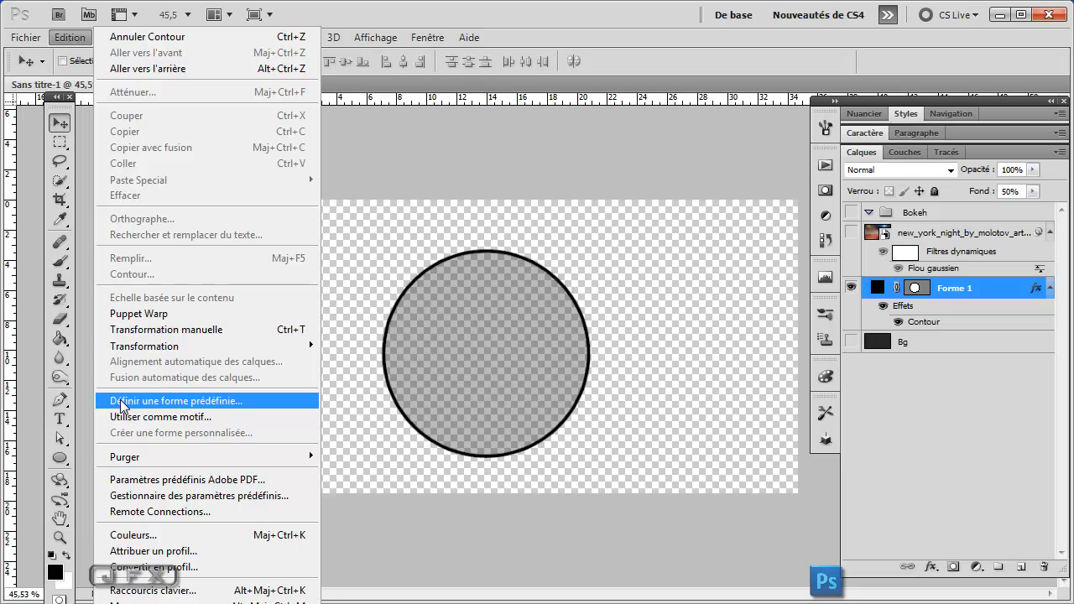
{"action": "left_click", "coordinate": [162, 402]}
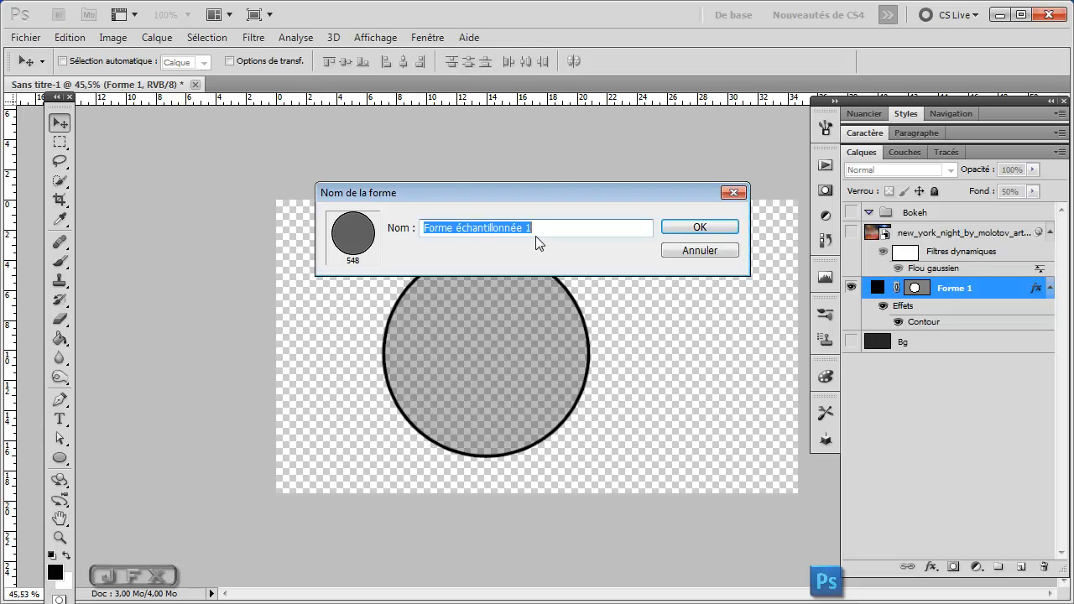
{"action": "type", "text": "Boj"}
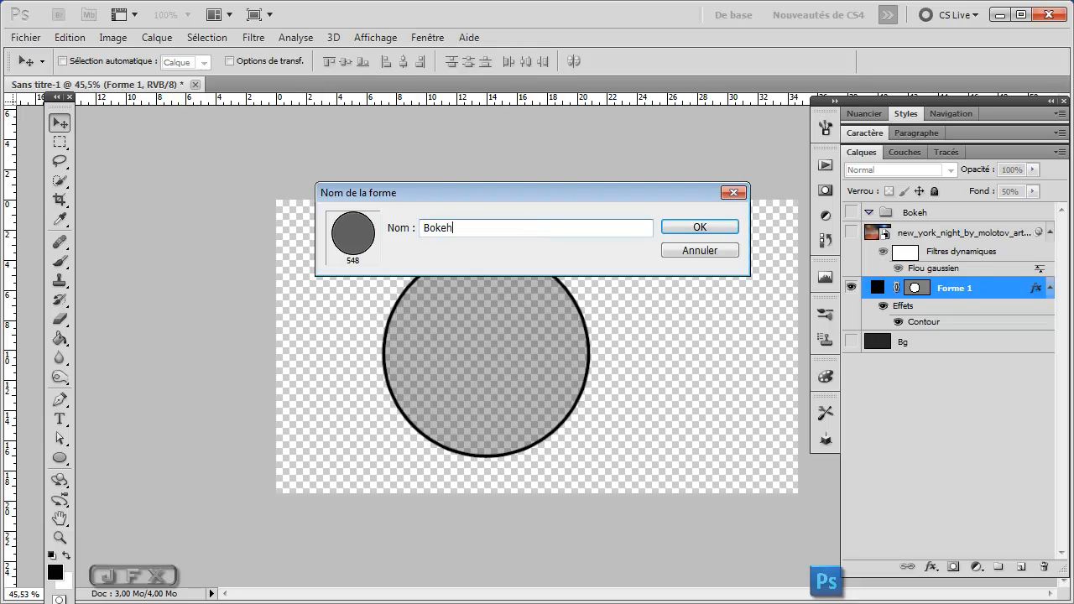
{"action": "key", "text": "Return"}
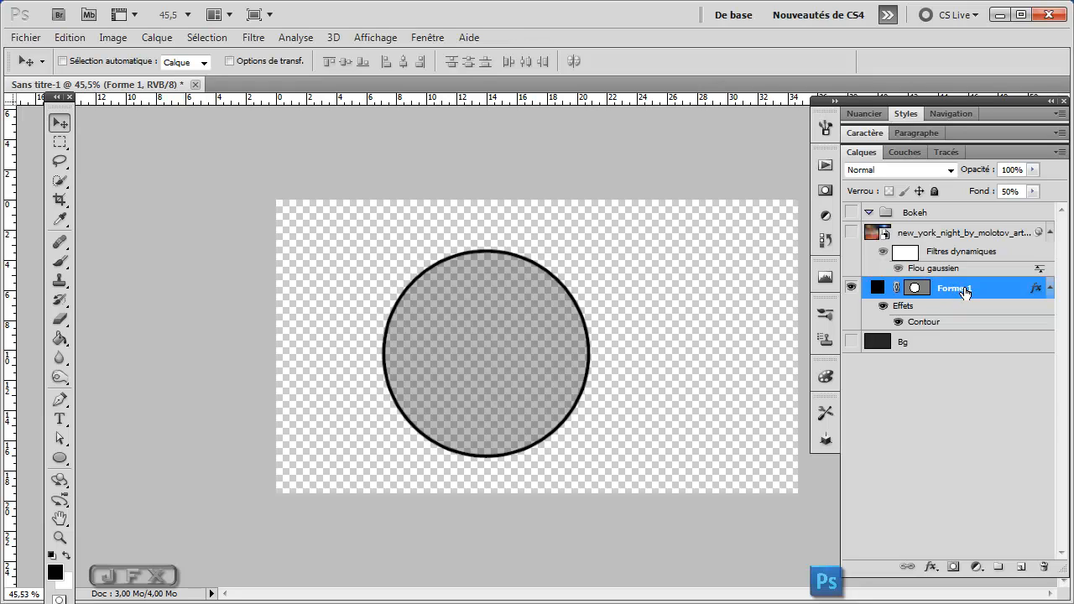
Step: Delete the circle shape layer, show the Bg, photo and Bokeh group again, and make the Bokeh group active
{"action": "key", "text": "Delete"}
{"action": "left_click", "coordinate": [851, 288]}
{"action": "left_click", "coordinate": [851, 233]}
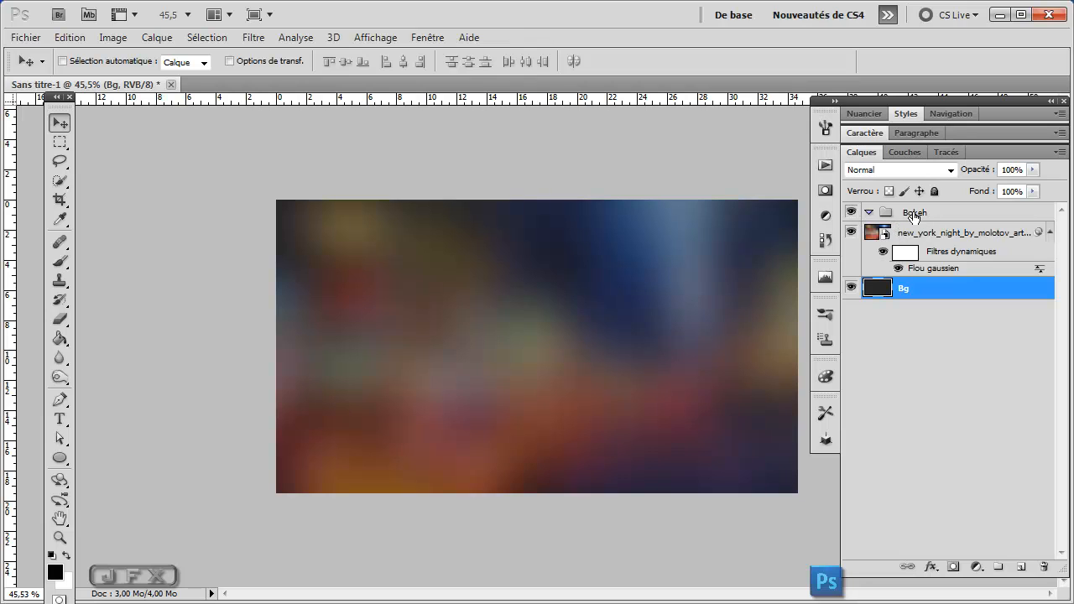
{"action": "left_click", "coordinate": [895, 216]}
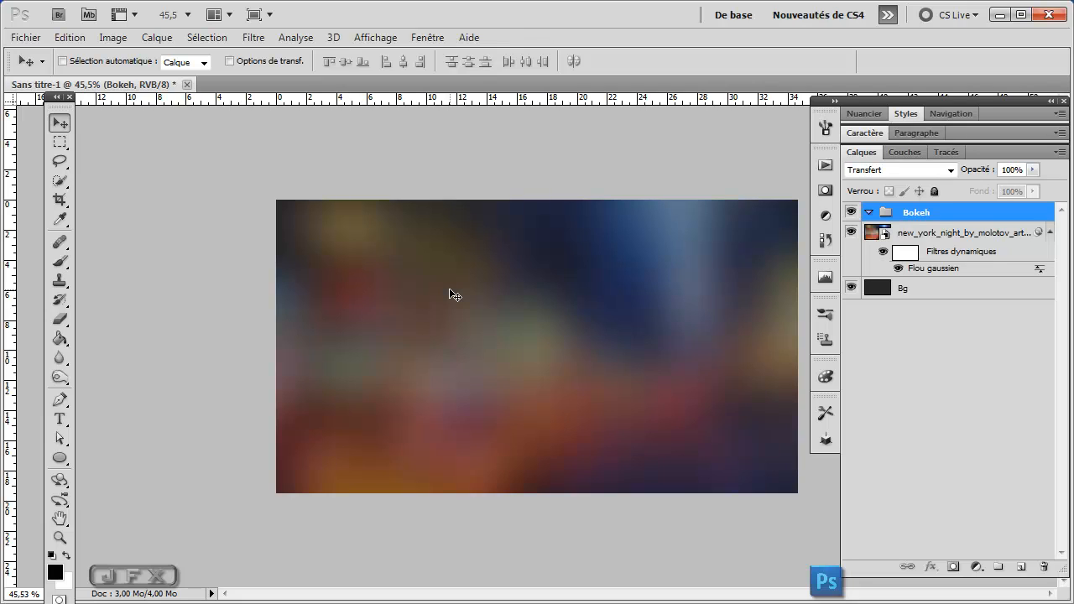
Step: Activate the Brush tool and choose the 548 px Bokeh circle as its brush tip
{"action": "key", "text": "b"}
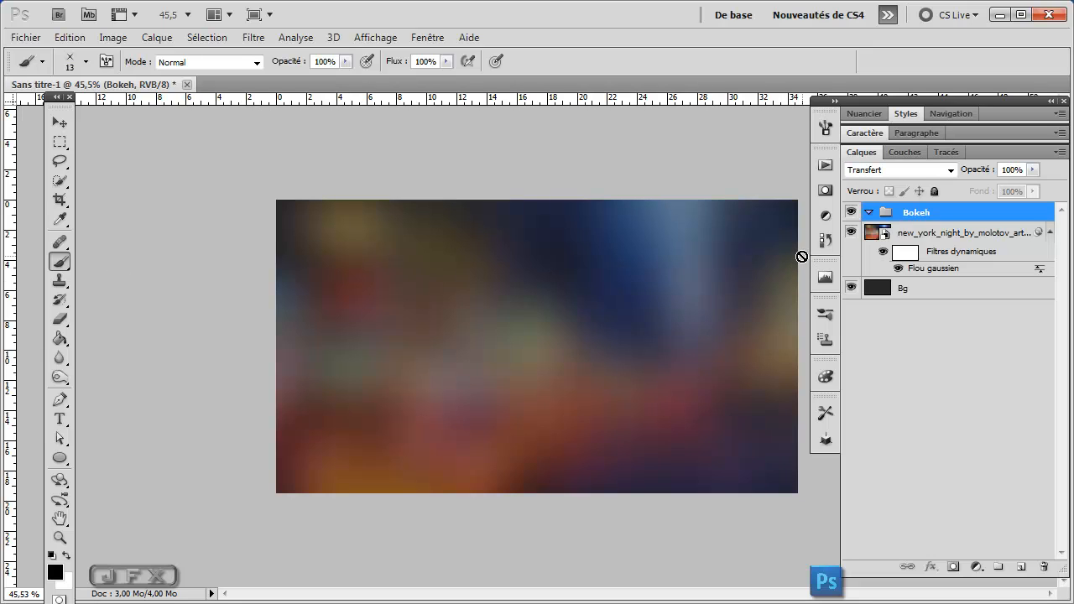
{"action": "key", "text": "F5"}
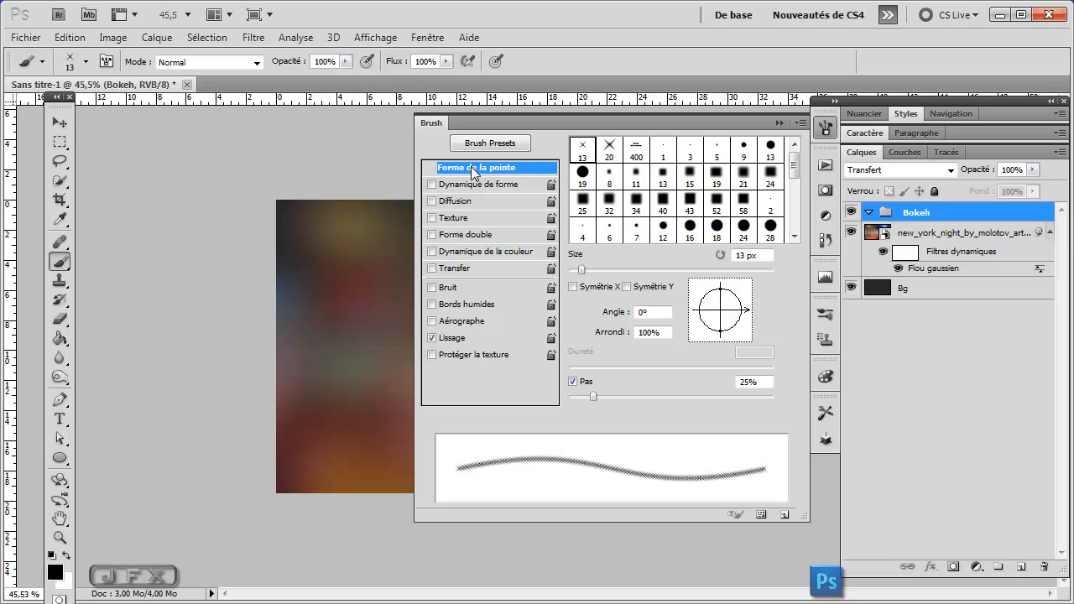
{"action": "left_click_drag", "start_coordinate": [795, 168], "coordinate": [796, 213]}
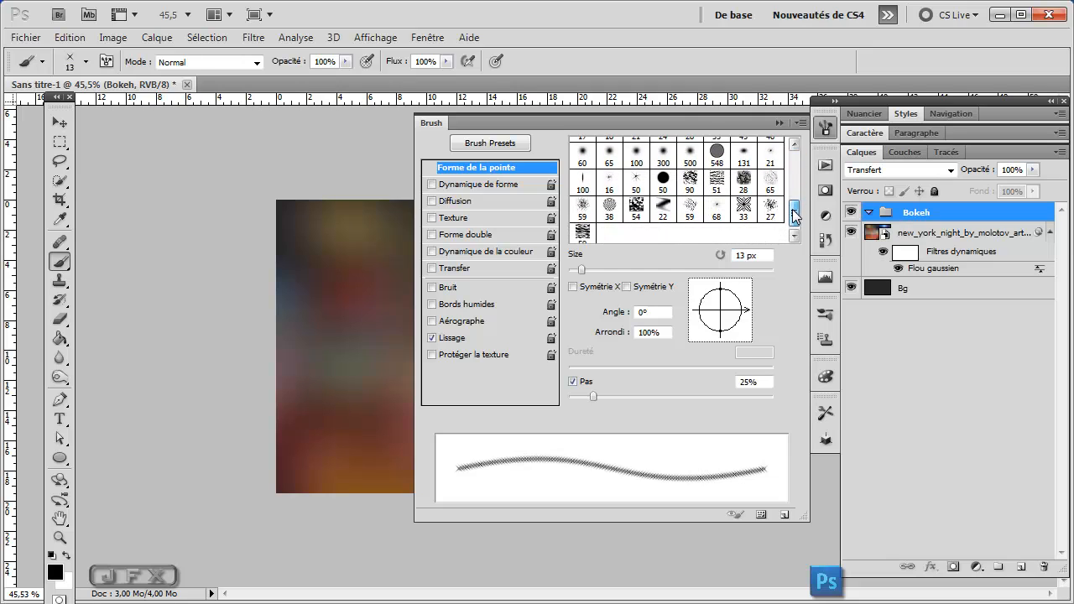
{"action": "left_click", "coordinate": [718, 156]}
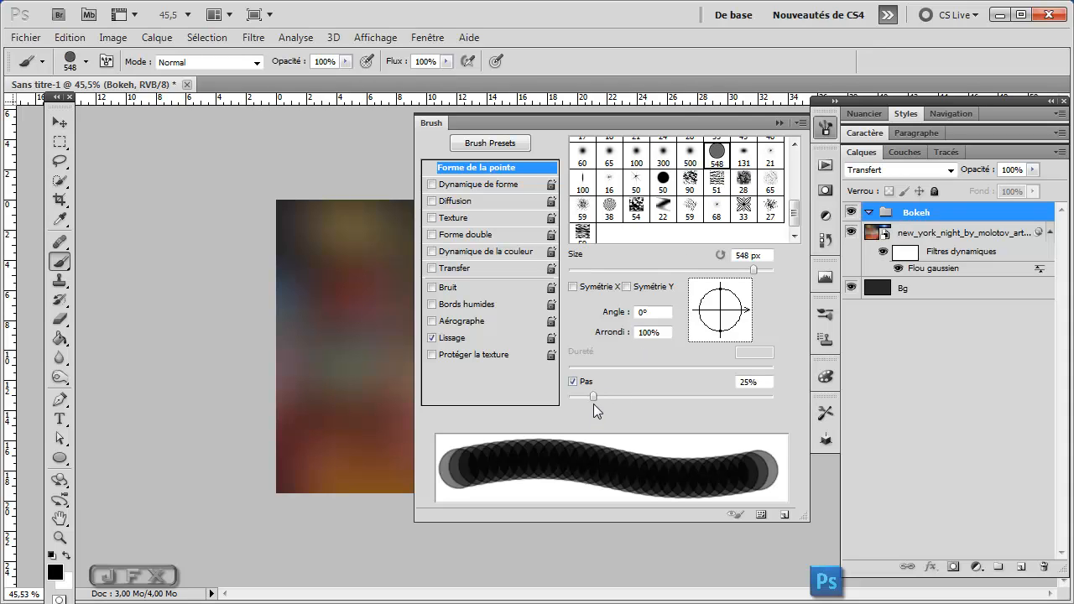
Step: Set the Bokeh brush tip's size to 500 px and its spacing to 117%
{"action": "left_click_drag", "start_coordinate": [592, 395], "coordinate": [662, 396]}
{"action": "left_click", "coordinate": [742, 256]}
{"action": "type", "text": "00"}
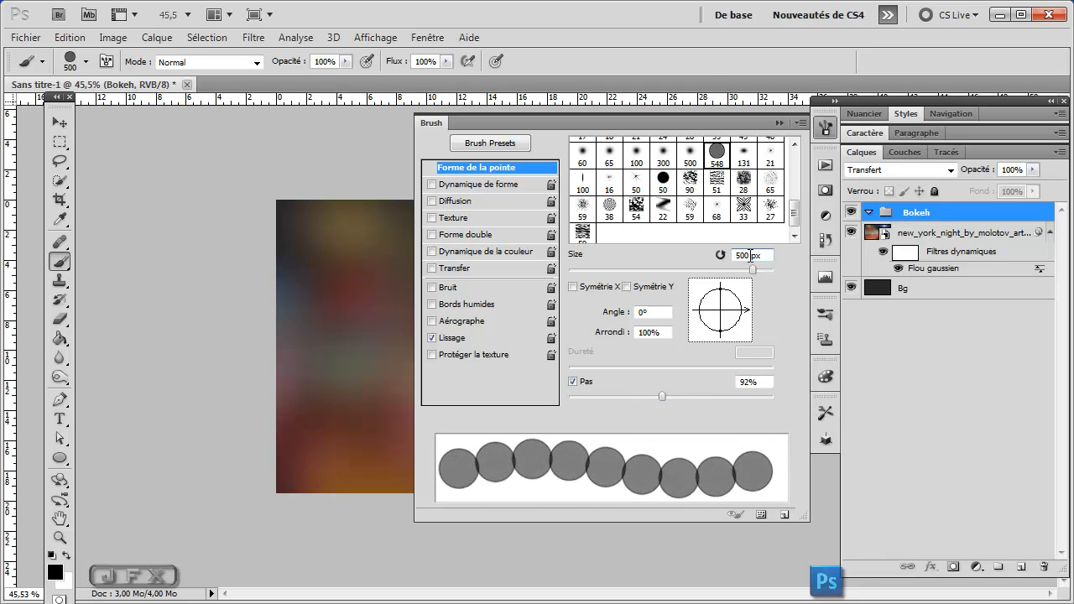
{"action": "mouse_move", "coordinate": [661, 396]}
{"action": "left_mouse_down"}
{"action": "mouse_move", "coordinate": [690, 396]}
{"action": "mouse_move", "coordinate": [680, 398]}
{"action": "left_mouse_up"}
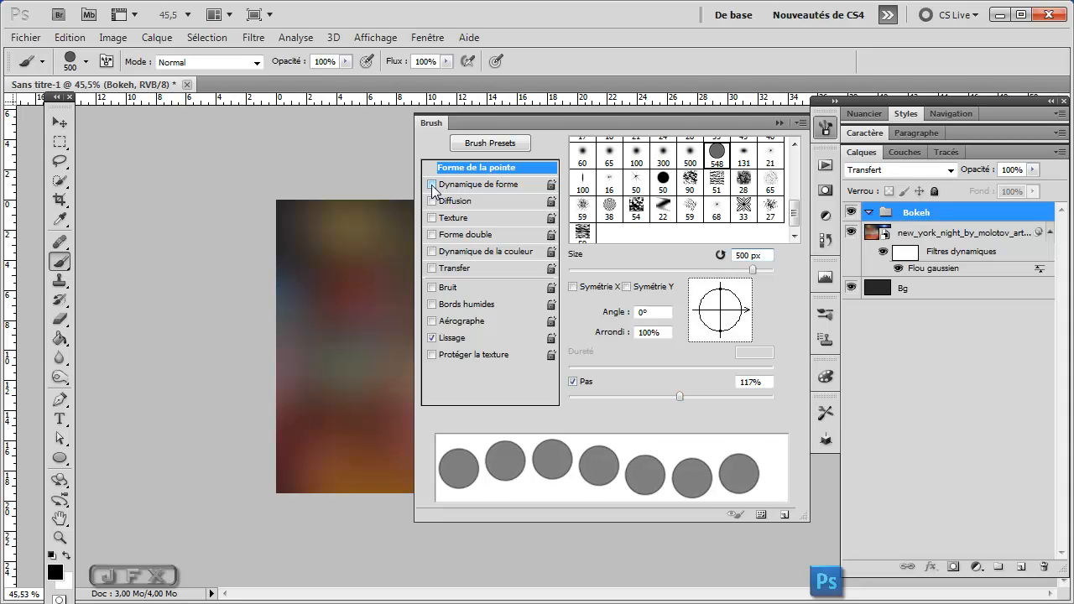
Step: Enable Shape Dynamics for the brush with 100% size jitter and reduce the angle jitter to its minimum
{"action": "left_click", "coordinate": [459, 185]}
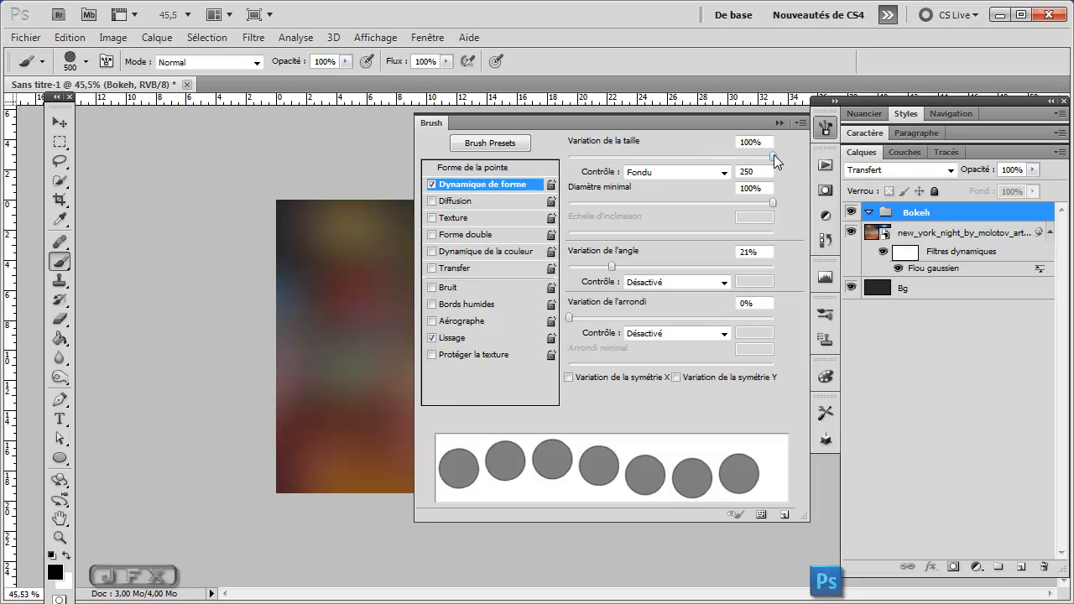
{"action": "left_click_drag", "start_coordinate": [612, 269], "coordinate": [566, 268]}
Step: Enable Scattering for the brush and set the scatter to 50% and the count to 3
{"action": "left_click", "coordinate": [432, 202]}
{"action": "left_click", "coordinate": [454, 201]}
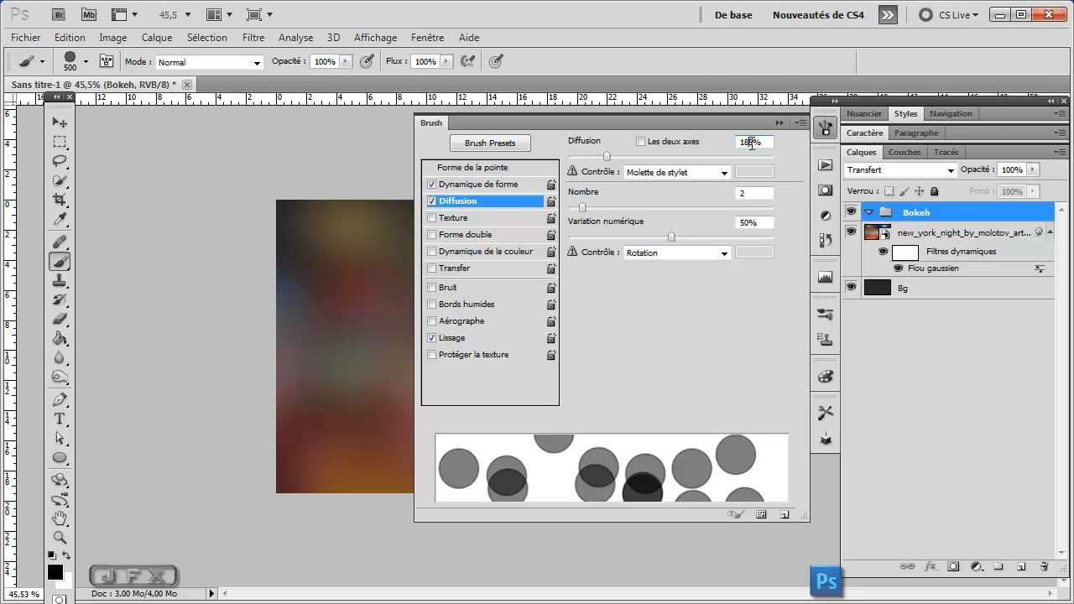
{"action": "left_click_drag", "start_coordinate": [753, 143], "coordinate": [736, 142]}
{"action": "type", "text": "50"}
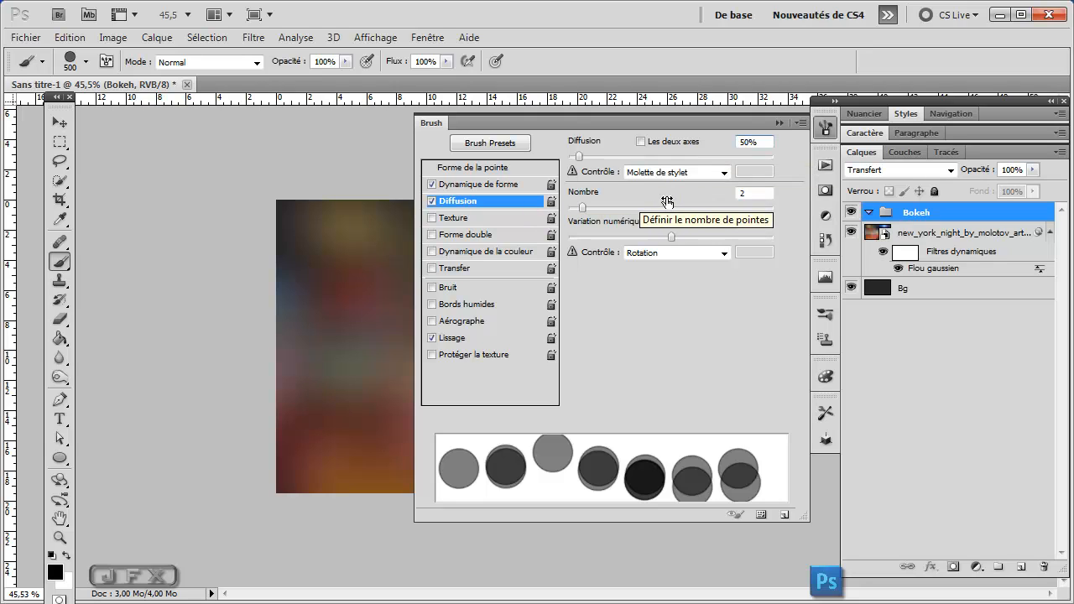
{"action": "left_click", "coordinate": [592, 208]}
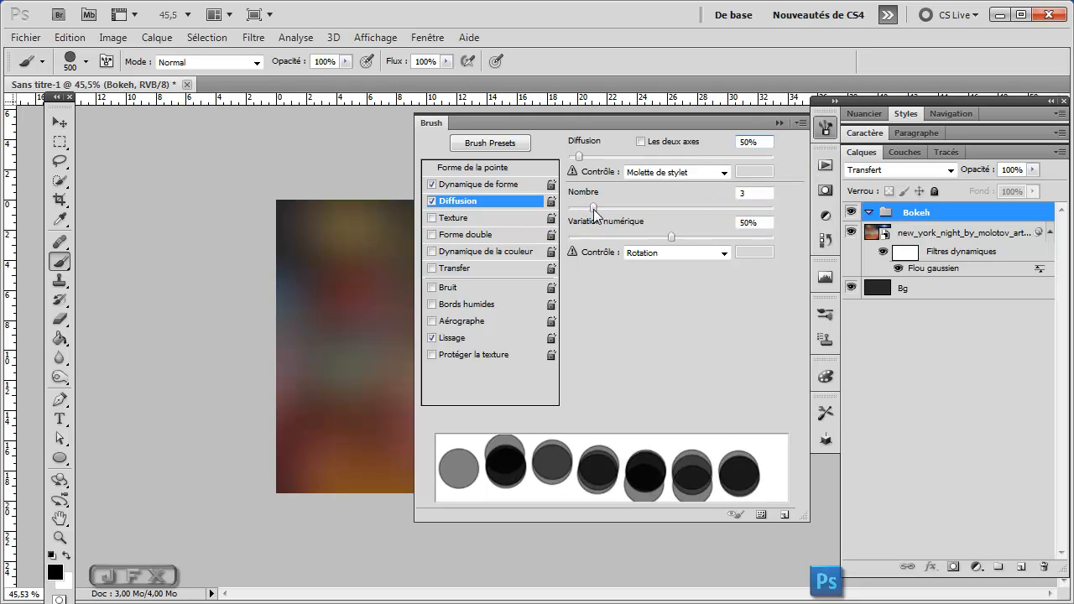
Step: Reduce the scattering count to 2 and enable Transfer for the brush with a 50% flow jitter
{"action": "left_click_drag", "start_coordinate": [591, 209], "coordinate": [576, 208]}
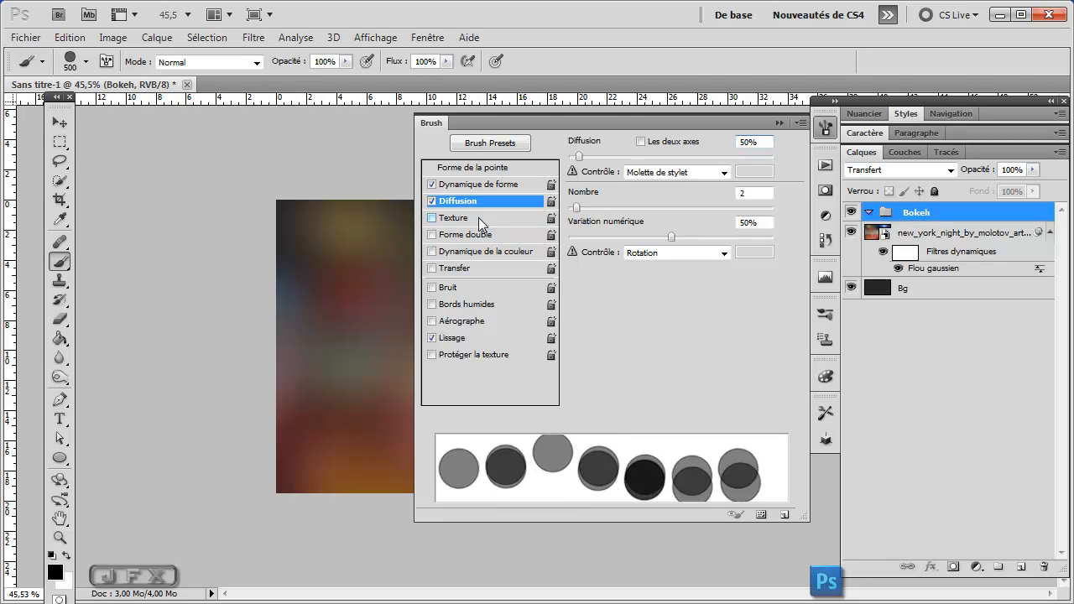
{"action": "left_click", "coordinate": [432, 270]}
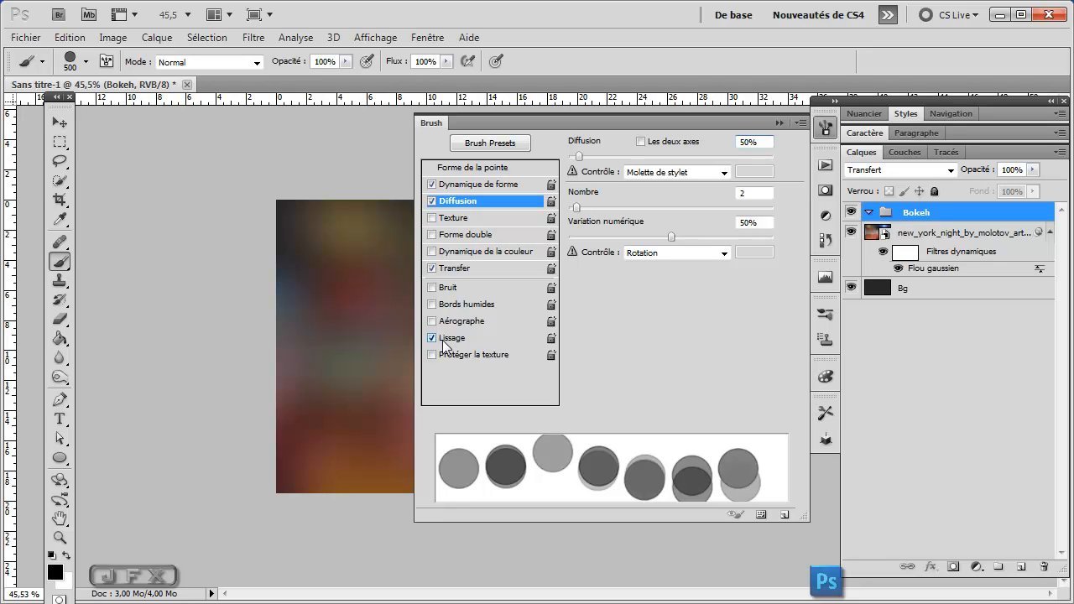
{"action": "left_click", "coordinate": [454, 270]}
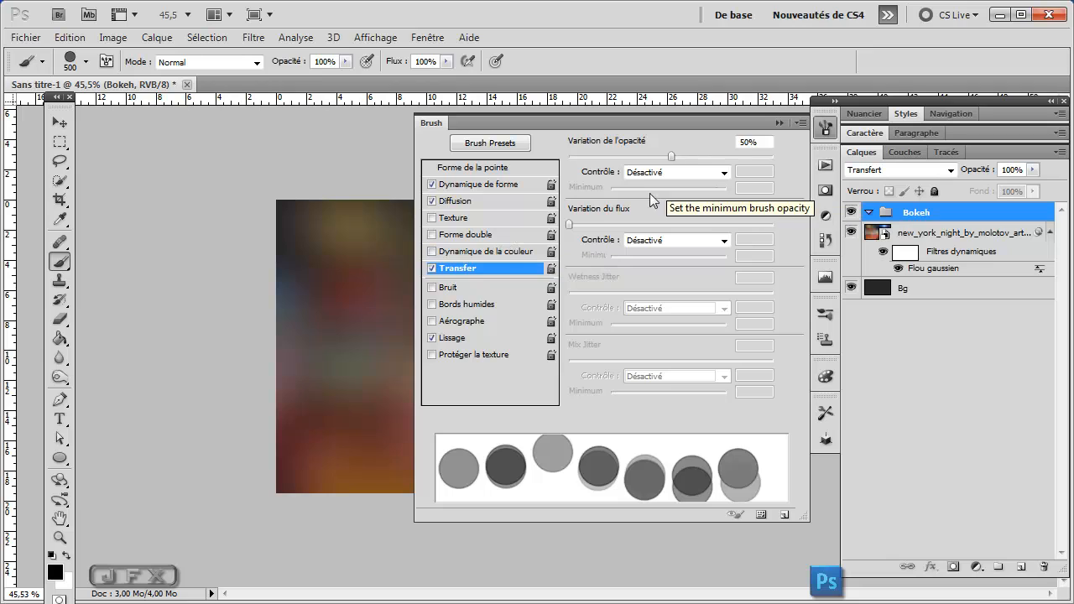
{"action": "left_click_drag", "start_coordinate": [570, 225], "coordinate": [641, 228]}
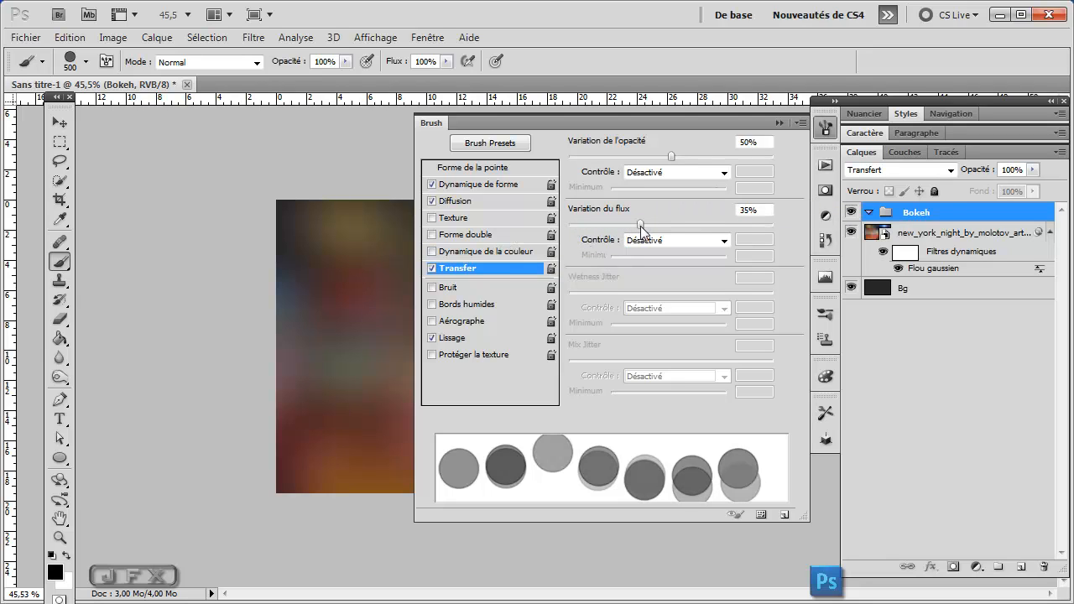
{"action": "left_click_drag", "start_coordinate": [750, 210], "coordinate": [741, 214]}
{"action": "type", "text": "50"}
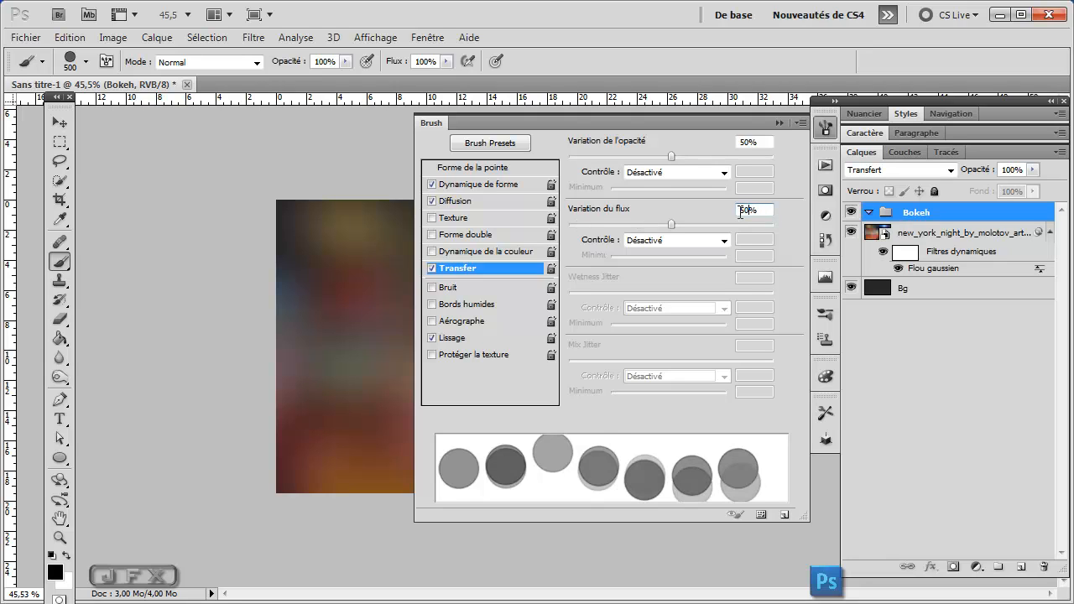
Step: Check the brush's Shape Dynamics, raise its scatter to 247%, and collapse the brush settings
{"action": "left_click", "coordinate": [461, 186]}
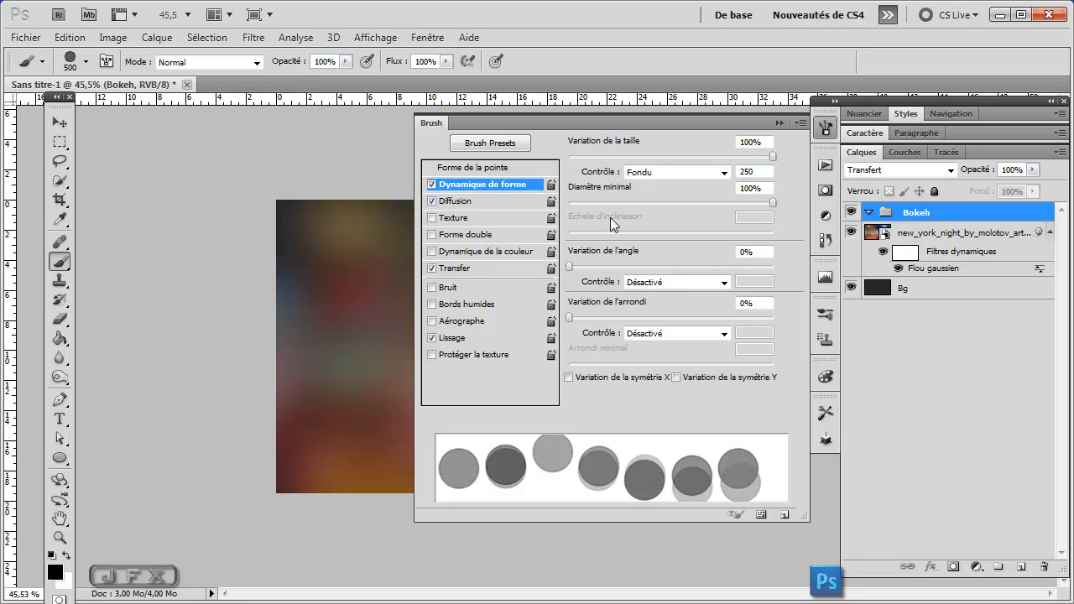
{"action": "left_click", "coordinate": [479, 201]}
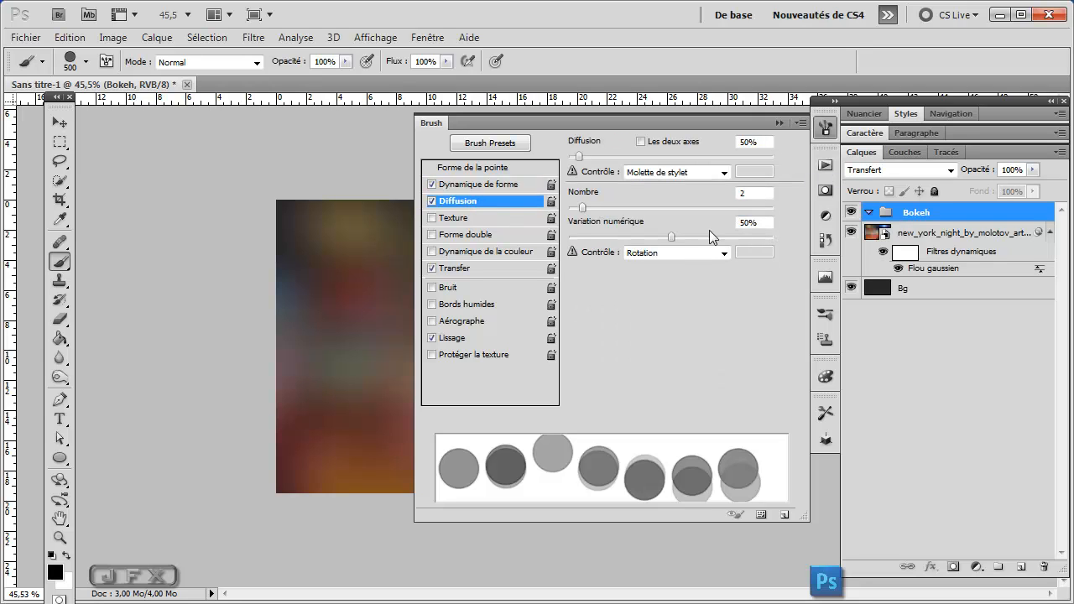
{"action": "left_click_drag", "start_coordinate": [579, 156], "coordinate": [620, 156]}
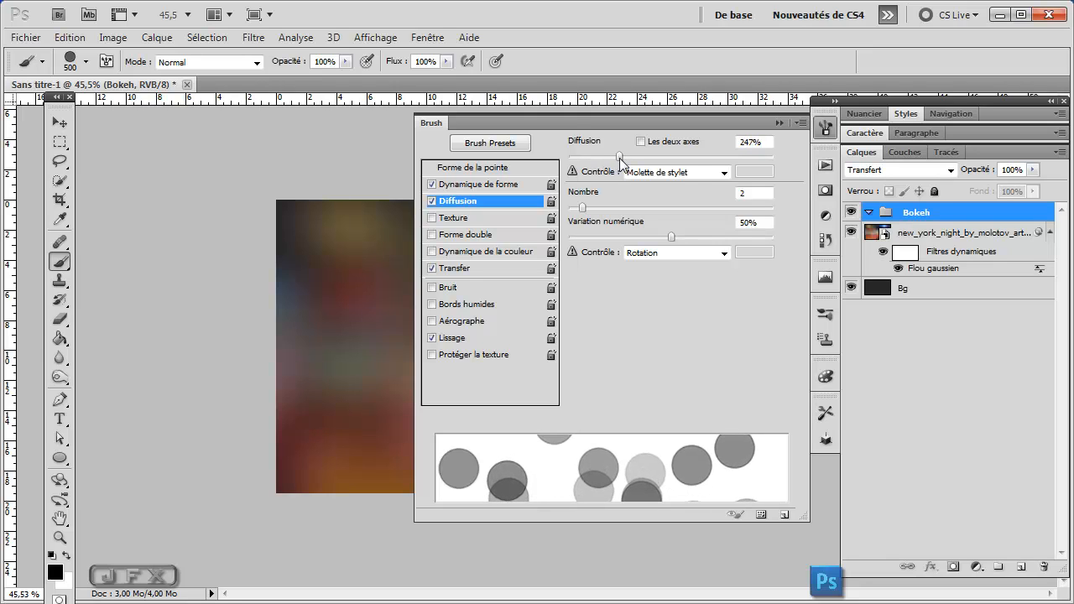
{"action": "left_click", "coordinate": [779, 122]}
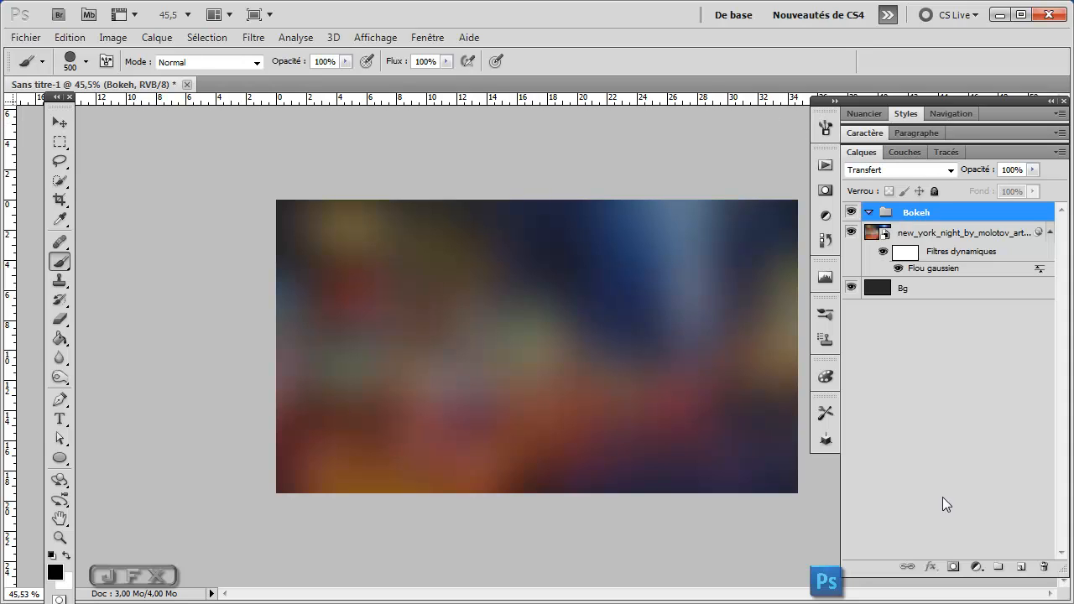
Step: Add a new layer inside the Bokeh group and name it Big Bulle
{"action": "left_click", "coordinate": [1021, 570]}
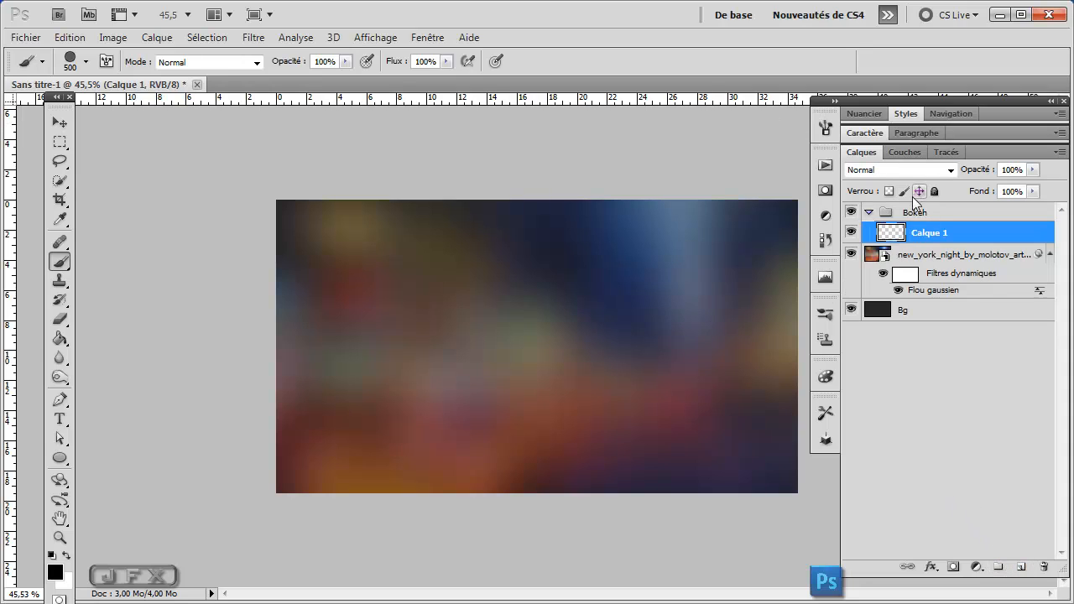
{"action": "double_click", "coordinate": [931, 235]}
{"action": "type", "text": "Big Bu"}
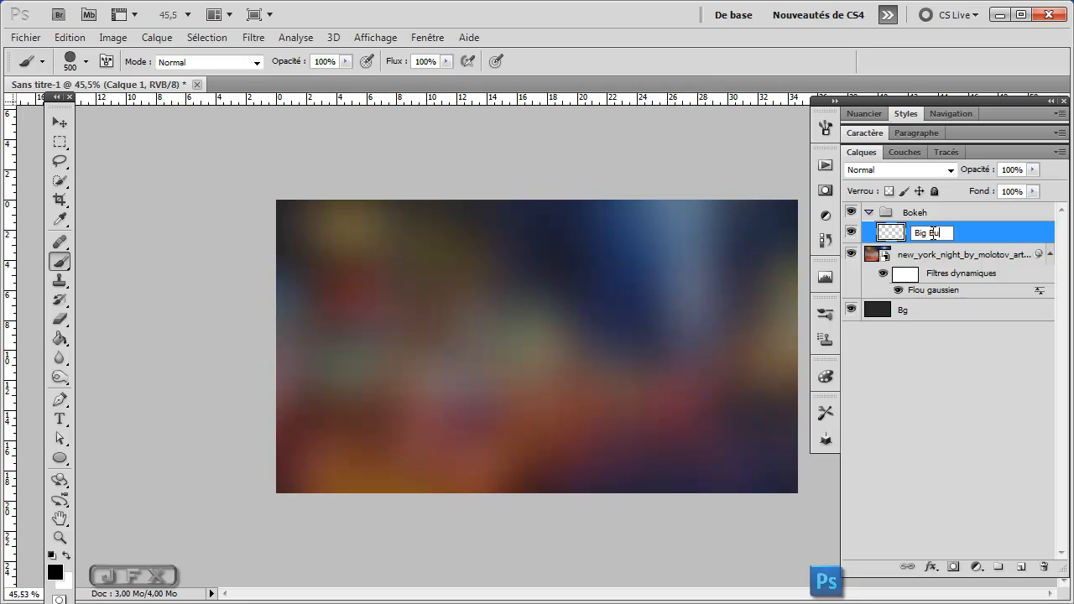
{"action": "type", "text": "lle"}
{"action": "key", "text": "Return"}
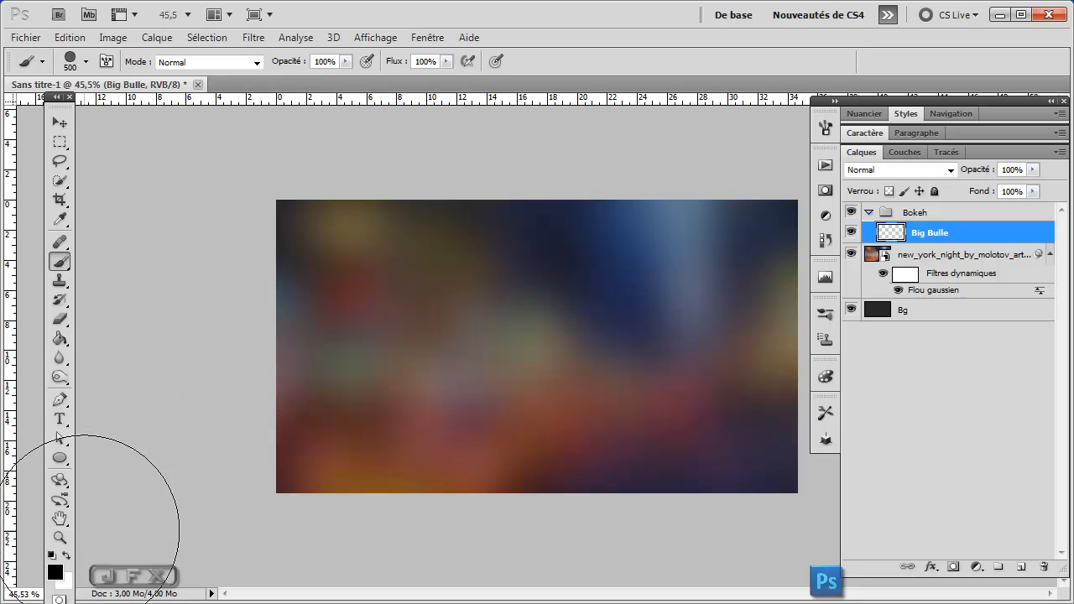
Step: Paint large white bokeh circles across the canvas and its edges on the Big Bulle layer with the 500 px brush
{"action": "left_click", "coordinate": [66, 556]}
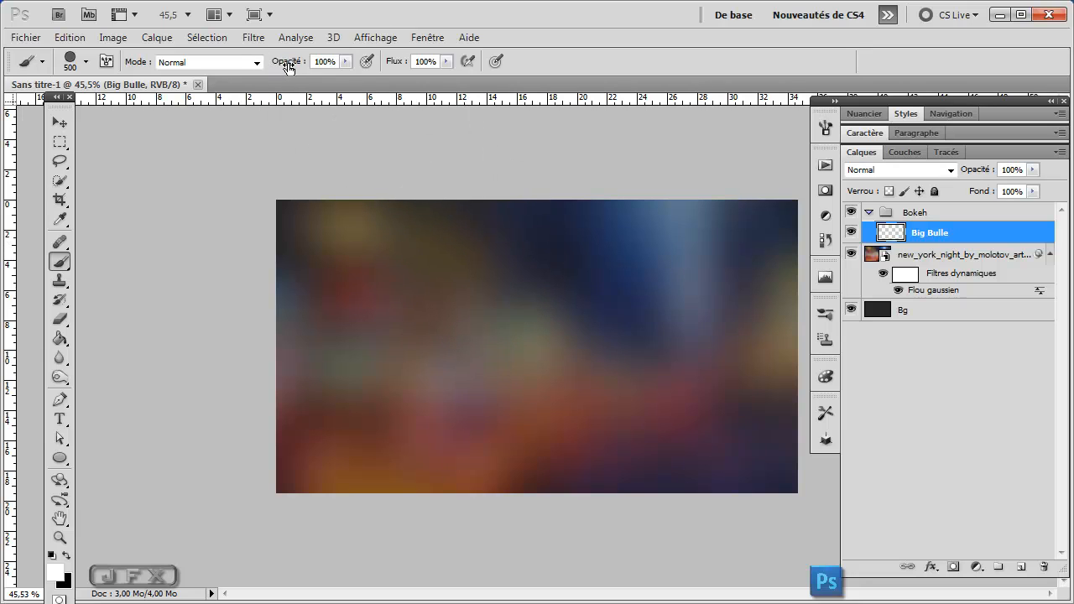
{"action": "scroll", "coordinate": [519, 208], "scroll_direction": "down", "scroll_amount": 1}
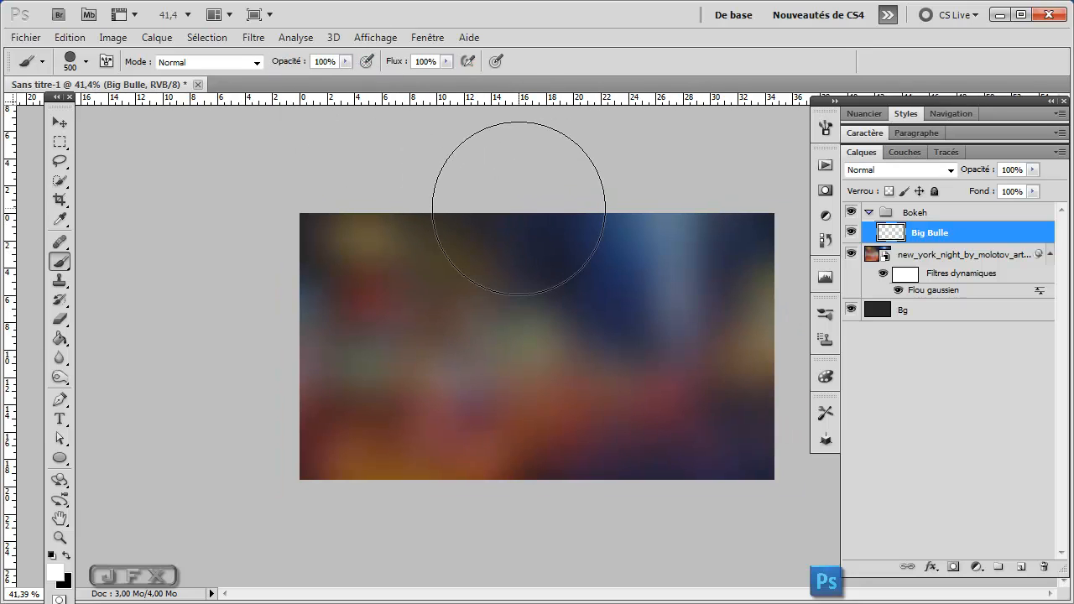
{"action": "left_click", "coordinate": [320, 235]}
{"action": "left_click", "coordinate": [565, 264]}
{"action": "left_click", "coordinate": [615, 515]}
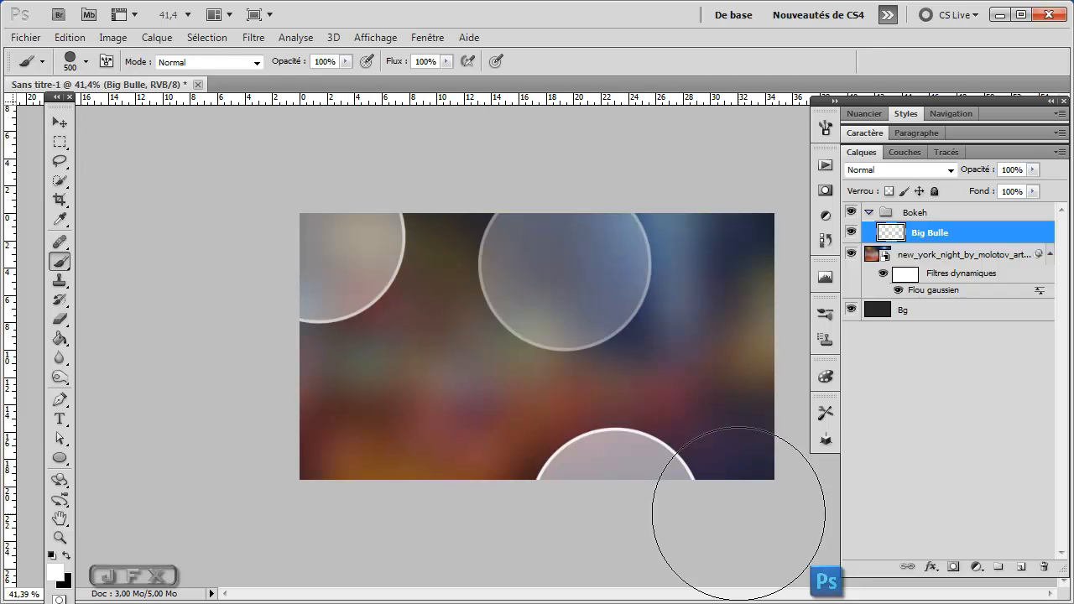
{"action": "left_click_drag", "start_coordinate": [308, 524], "coordinate": [881, 233]}
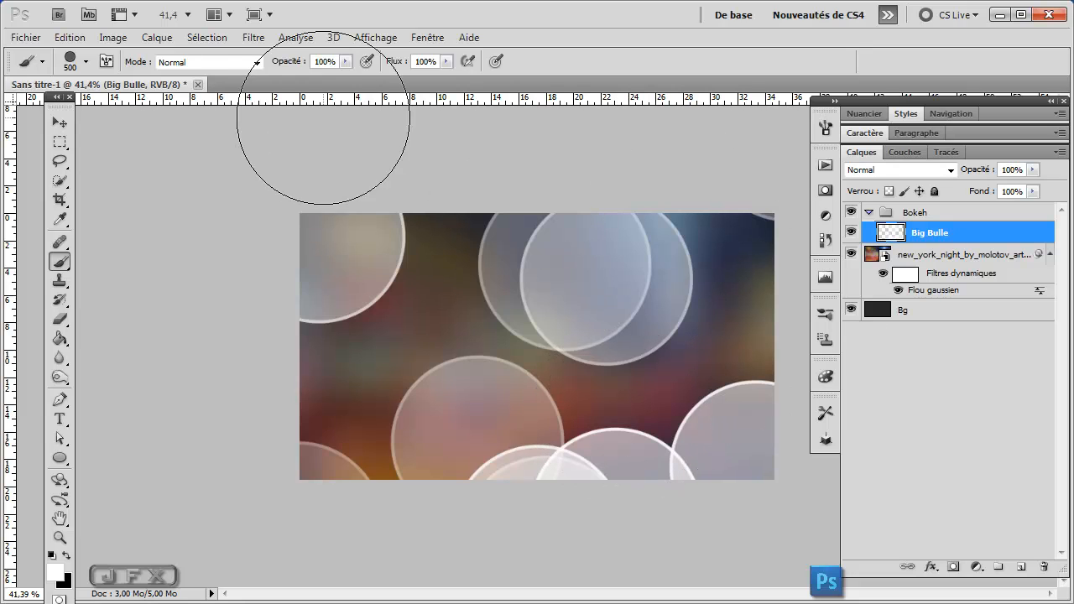
Step: Convert the Big Bulle layer to a smart object for smart filters
{"action": "left_click", "coordinate": [254, 38]}
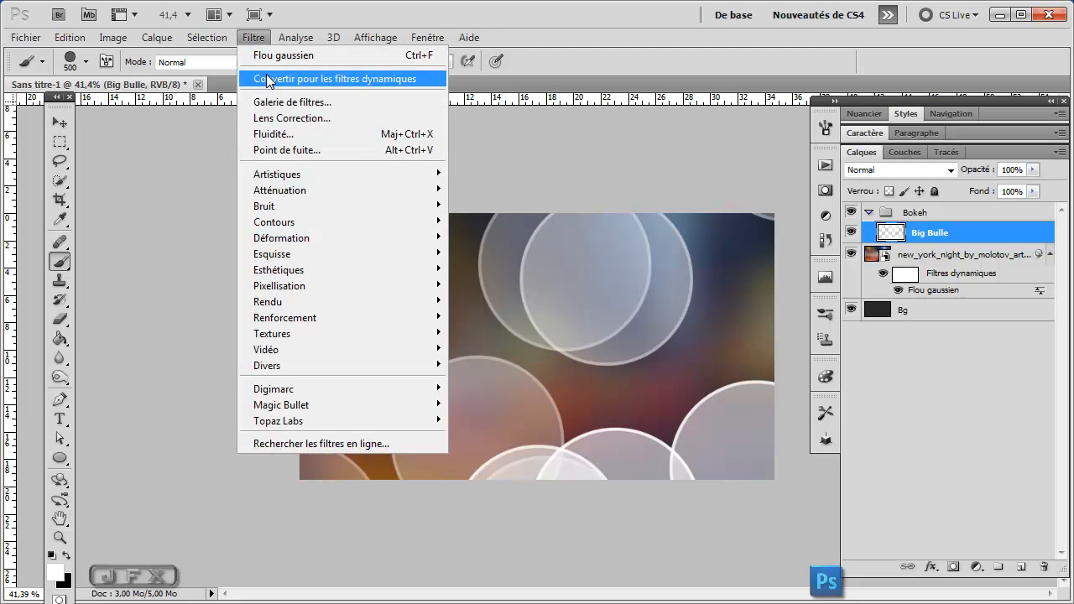
{"action": "left_click", "coordinate": [288, 80]}
{"action": "left_click", "coordinate": [526, 263]}
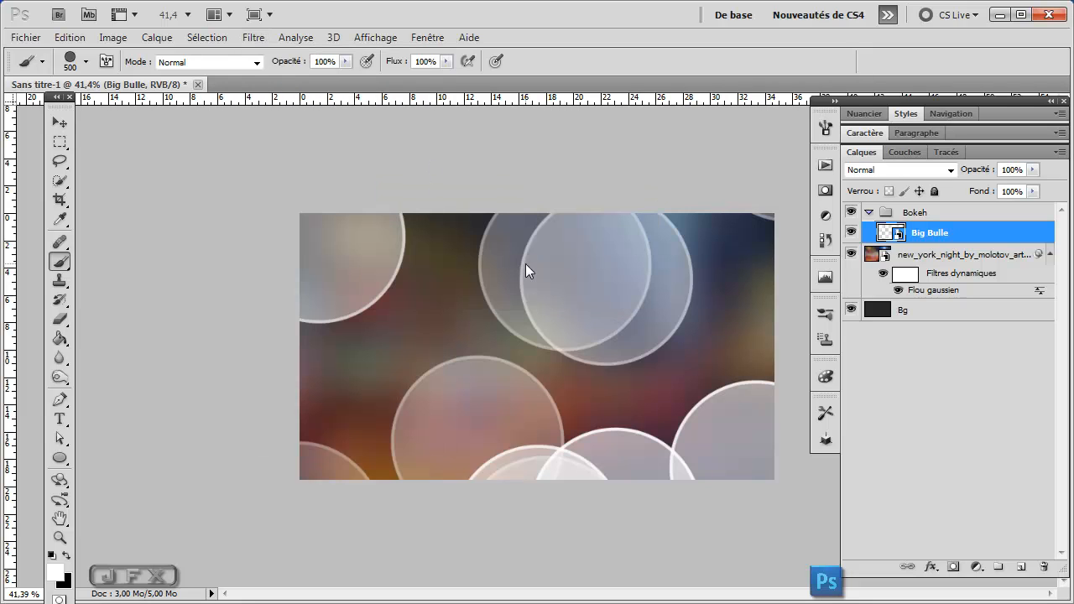
Step: Apply a Gaussian Blur with a 25-pixel radius to the Big Bulle layer as an editable smart filter
{"action": "left_click", "coordinate": [254, 38]}
{"action": "mouse_move", "coordinate": [285, 193]}
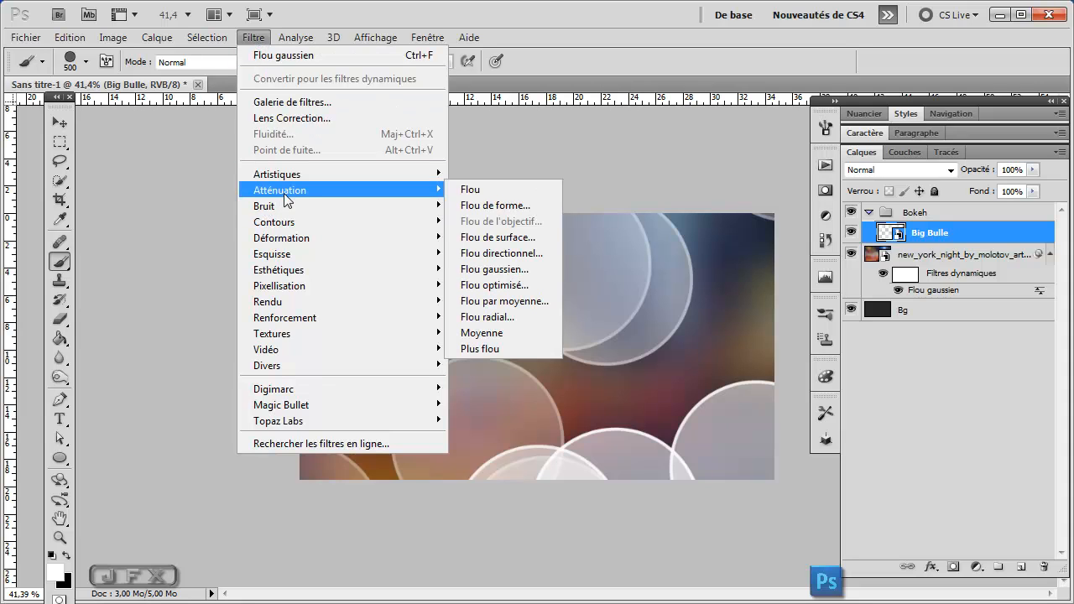
{"action": "left_click", "coordinate": [495, 269]}
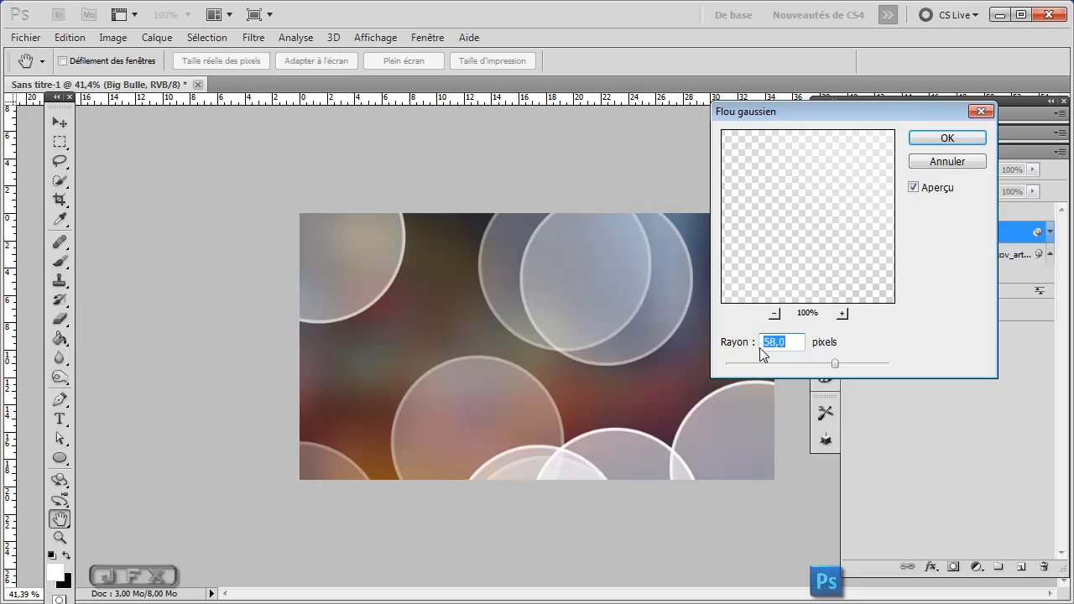
{"action": "type", "text": "25"}
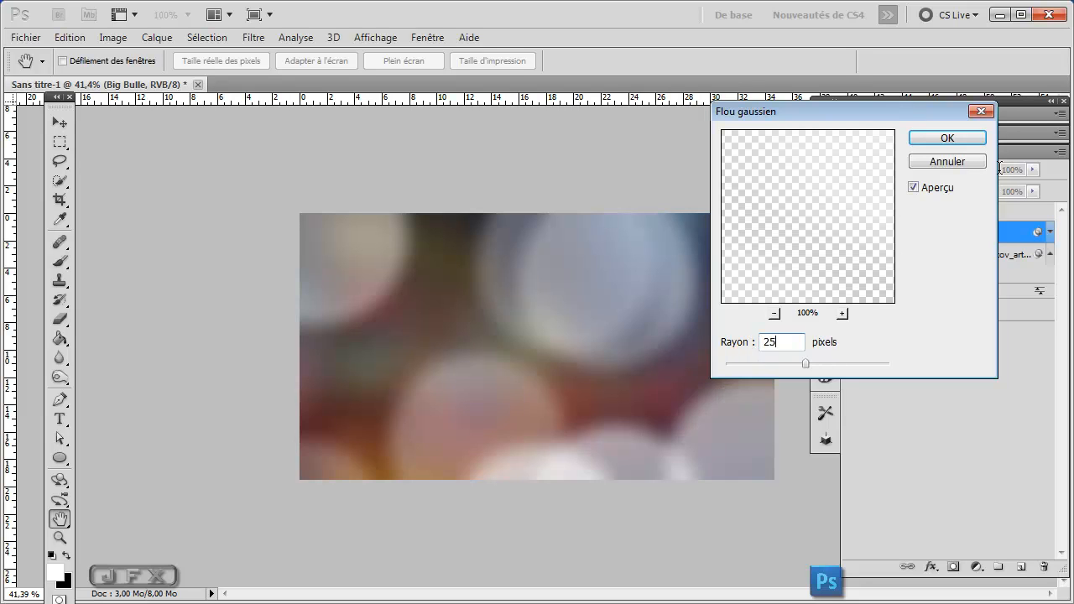
{"action": "left_click", "coordinate": [969, 141]}
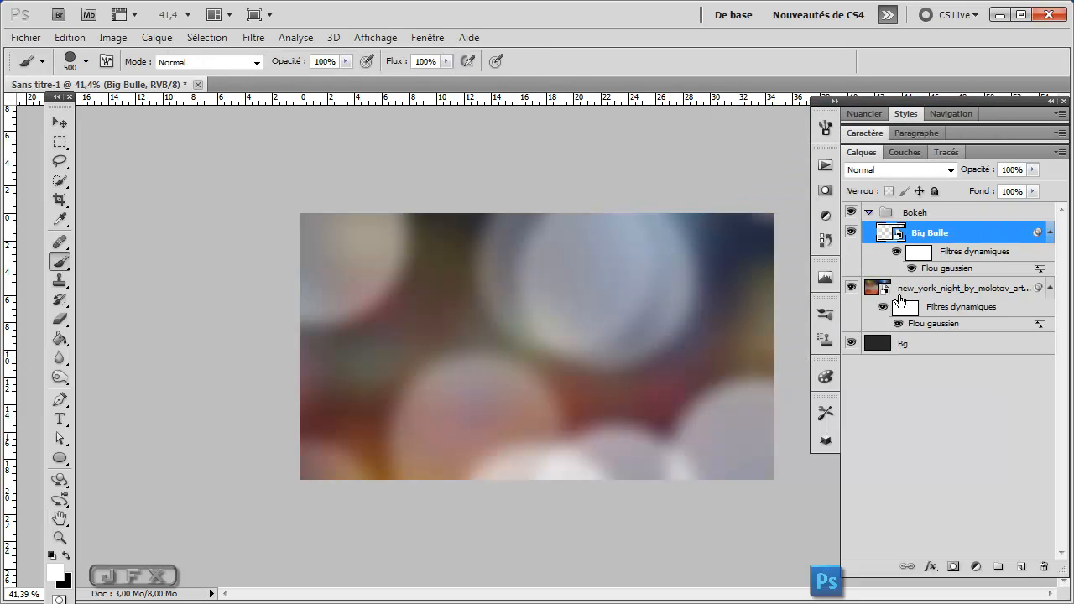
{"action": "double_click", "coordinate": [950, 269]}
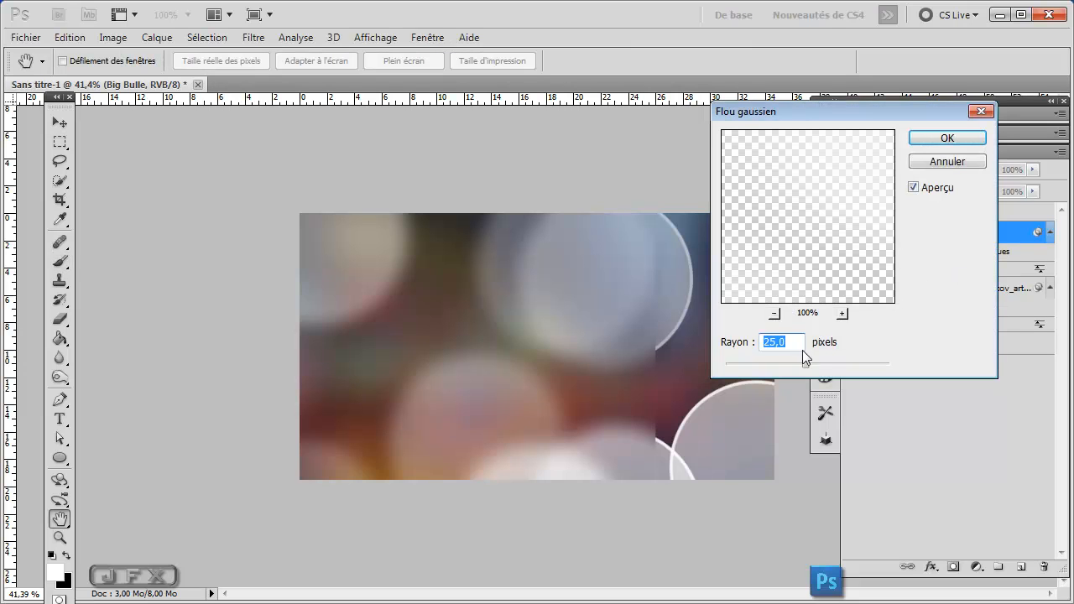
{"action": "left_click", "coordinate": [964, 163]}
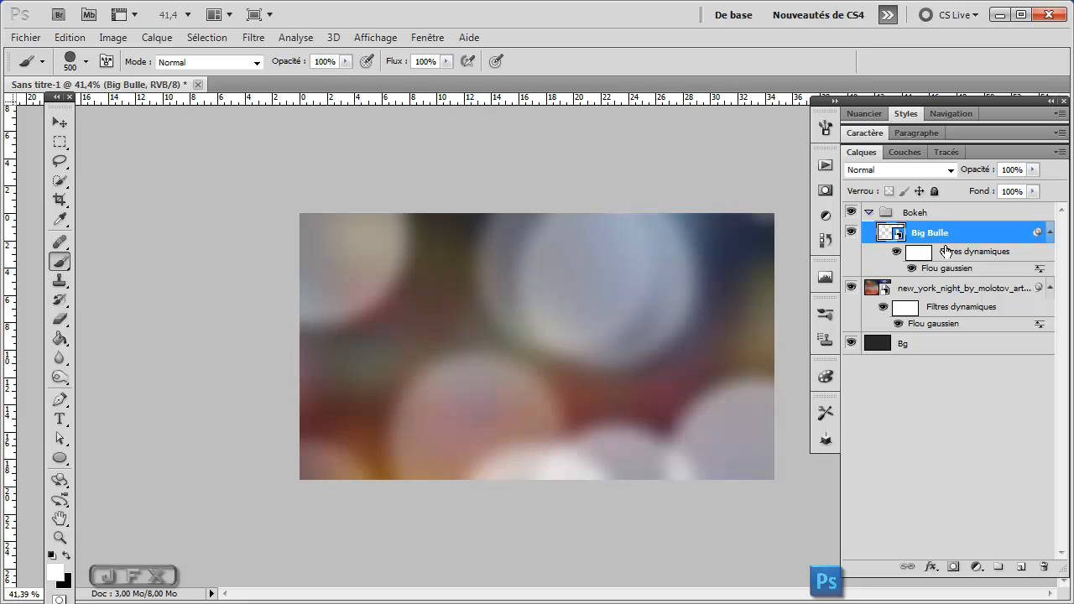
Step: Add a new layer above Big Bulle and name it Medium Bulle
{"action": "left_click", "coordinate": [1021, 567]}
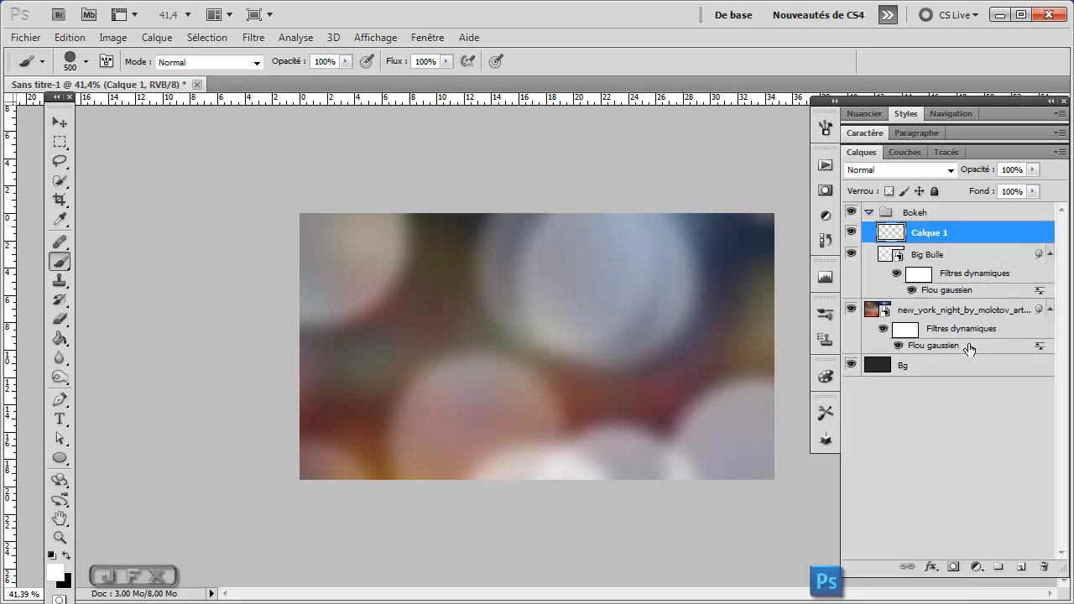
{"action": "double_click", "coordinate": [929, 235]}
{"action": "type", "text": "M"}
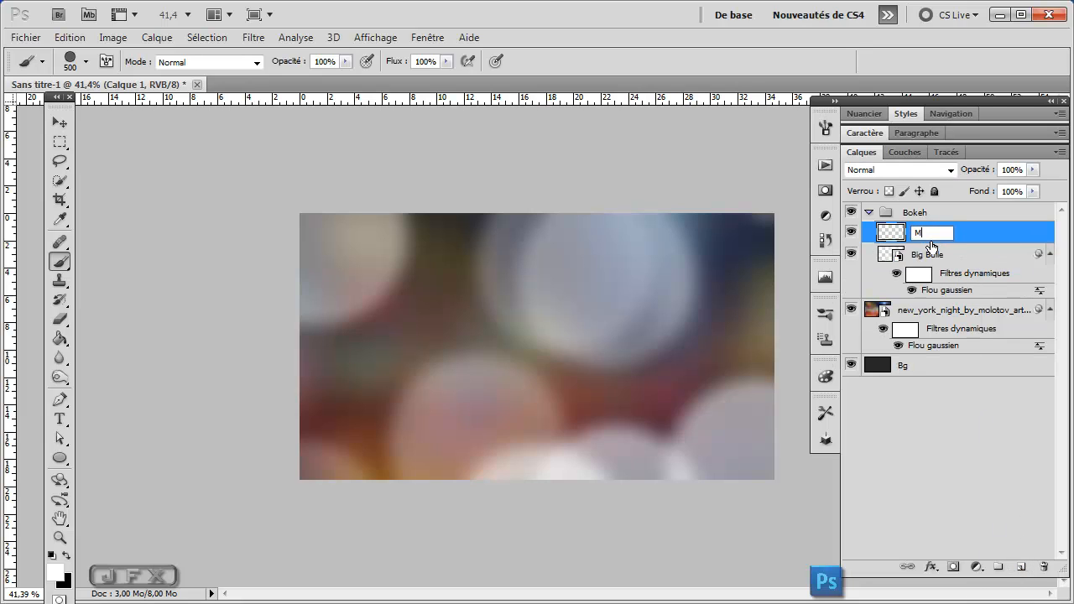
{"action": "type", "text": "edium Bulle"}
{"action": "key", "text": "Return"}
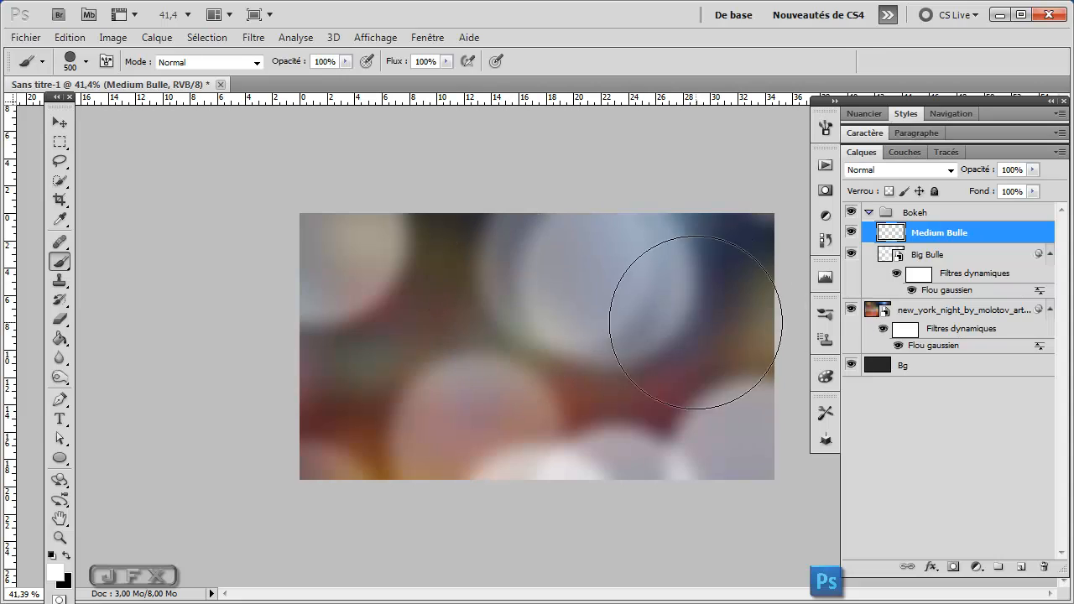
Step: Set the Bokeh brush size to 250 px and paint medium white circles across the image on the Medium Bulle layer
{"action": "right_click", "coordinate": [492, 310]}
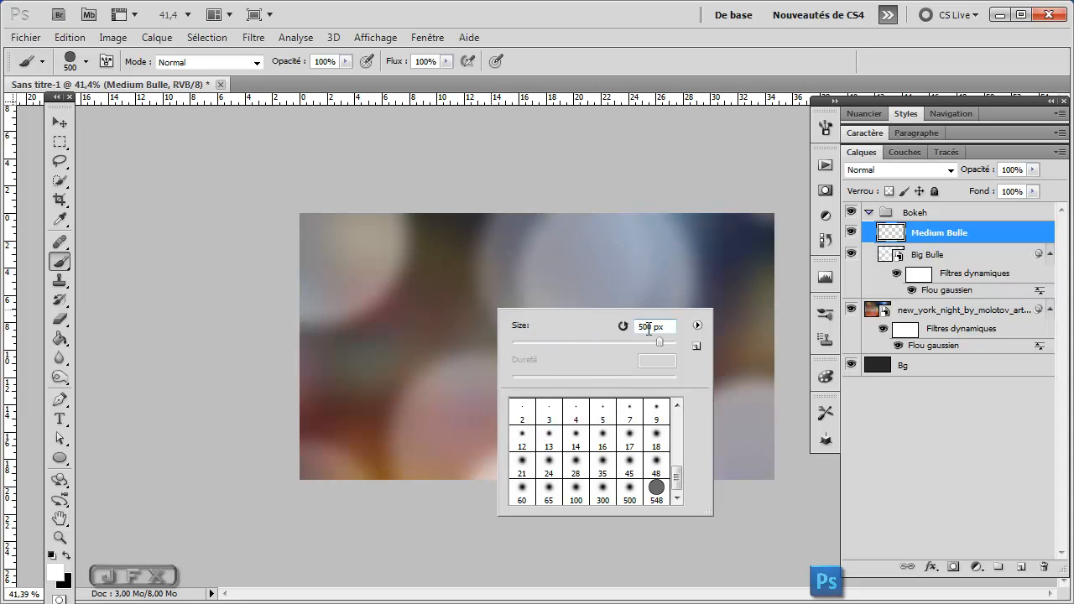
{"action": "type", "text": "250"}
{"action": "left_click", "coordinate": [901, 235]}
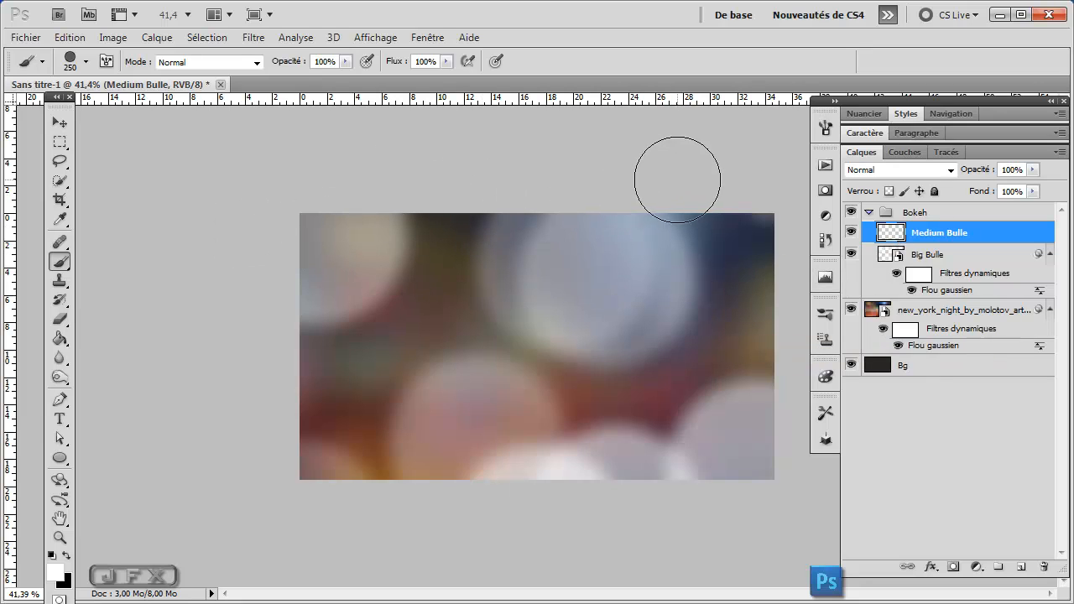
{"action": "left_click_drag", "start_coordinate": [683, 179], "coordinate": [319, 437]}
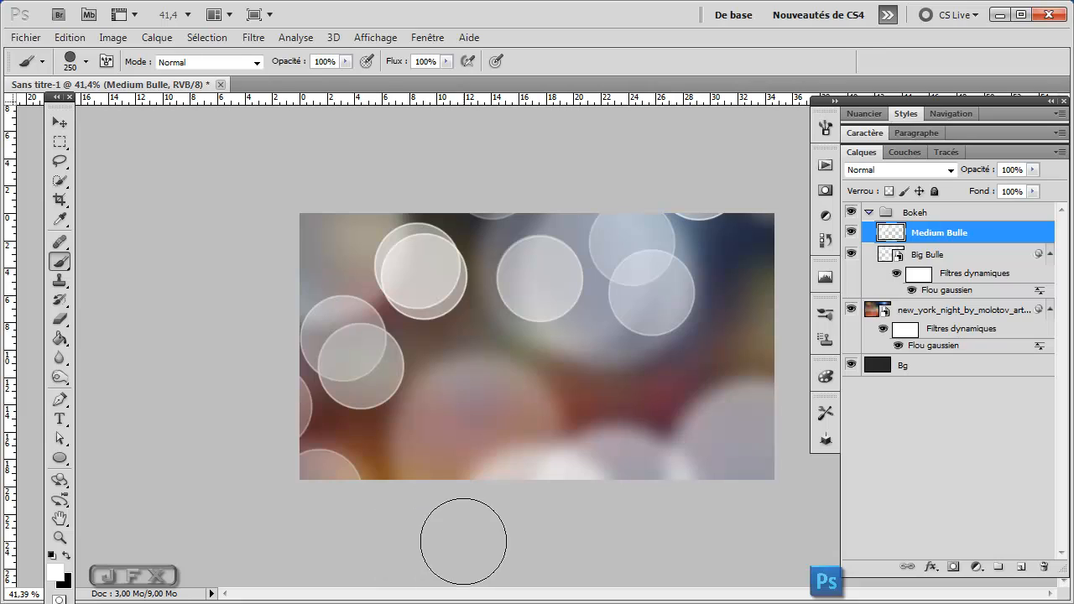
{"action": "left_click_drag", "start_coordinate": [559, 506], "coordinate": [627, 386]}
{"action": "left_click_drag", "start_coordinate": [776, 362], "coordinate": [644, 386]}
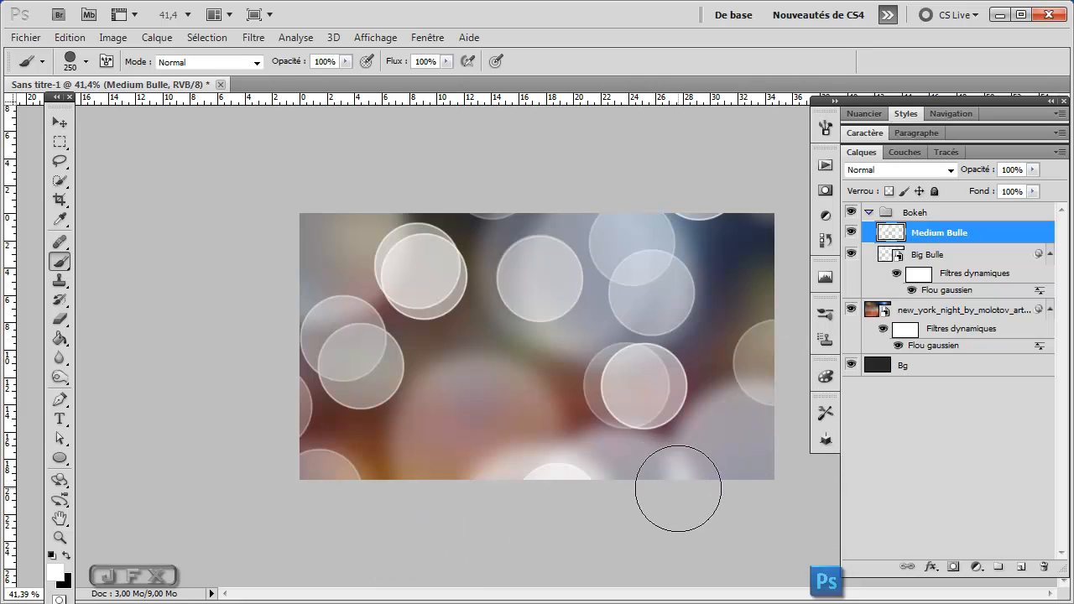
Step: Convert the Medium Bulle layer to a smart object for smart filters
{"action": "left_click", "coordinate": [253, 37]}
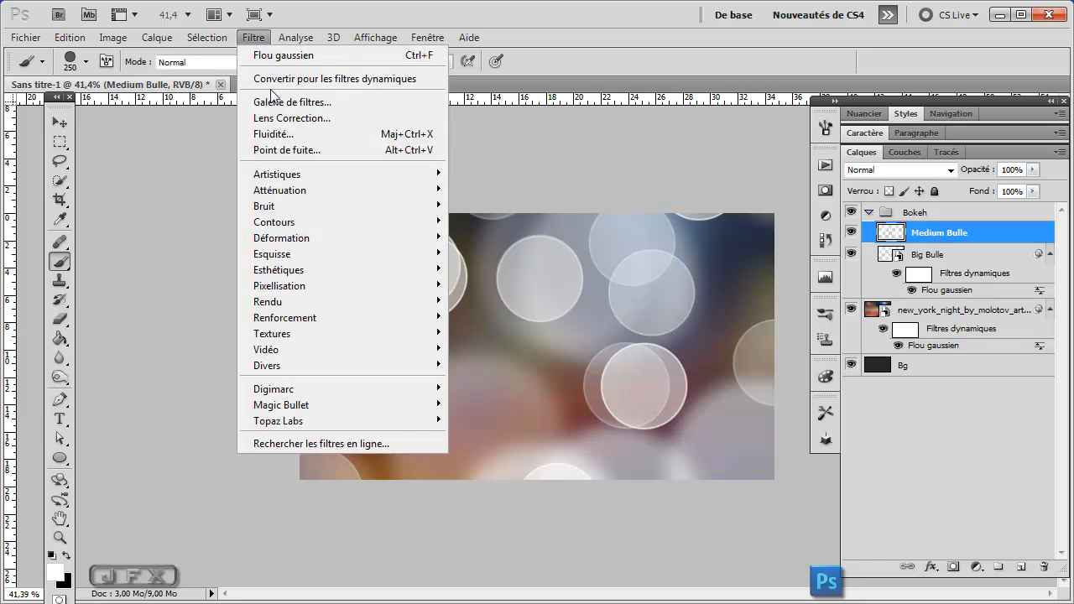
{"action": "left_click", "coordinate": [274, 80]}
{"action": "left_click", "coordinate": [544, 268]}
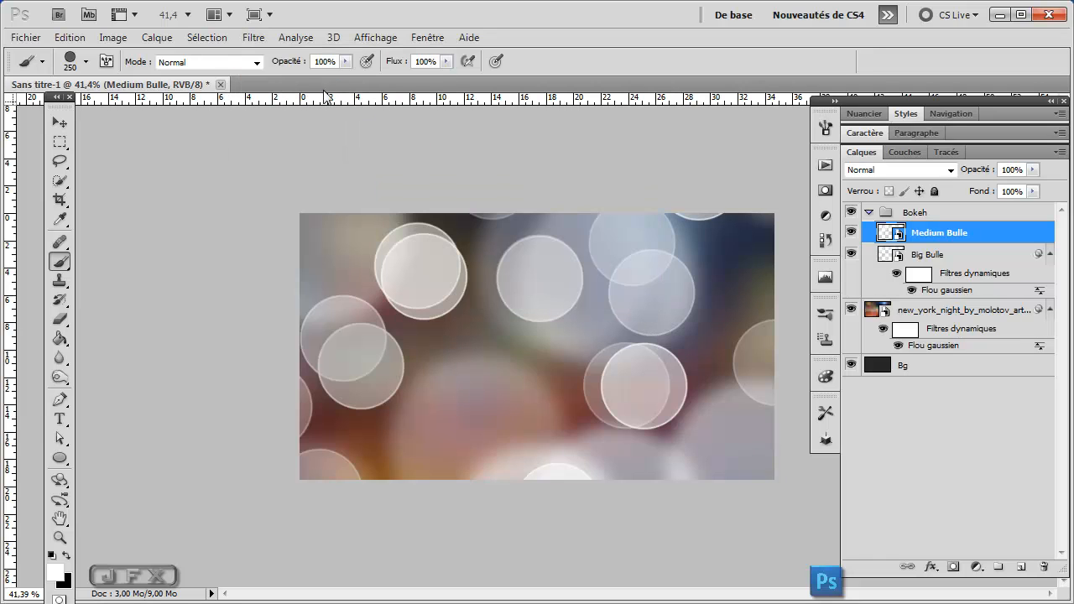
Step: Apply a Gaussian Blur with a 10-pixel radius to the Medium Bulle smart object
{"action": "left_click", "coordinate": [253, 38]}
{"action": "mouse_move", "coordinate": [281, 191]}
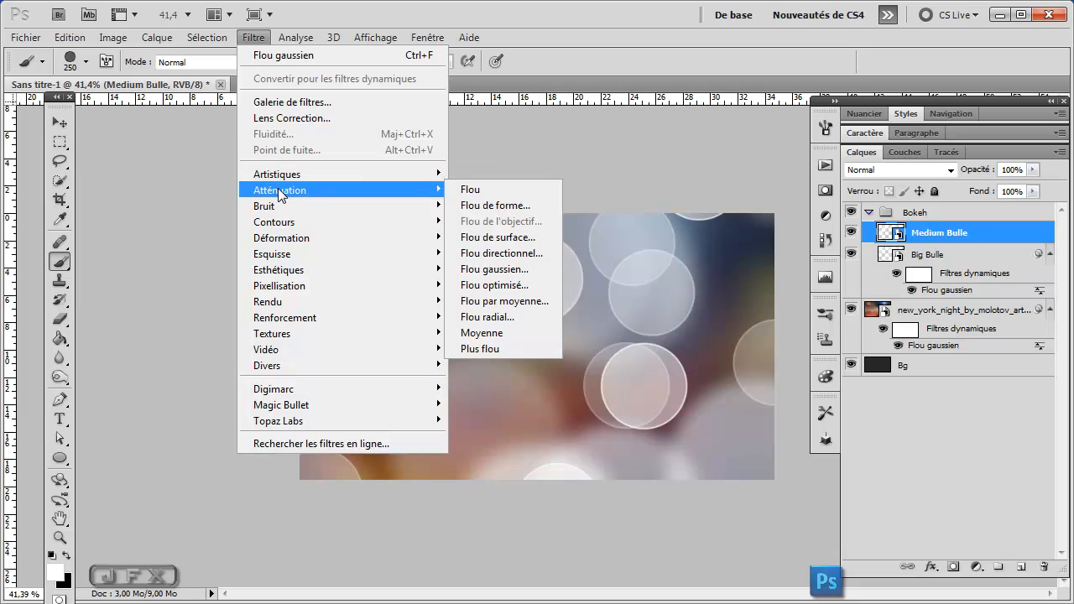
{"action": "left_click", "coordinate": [496, 268]}
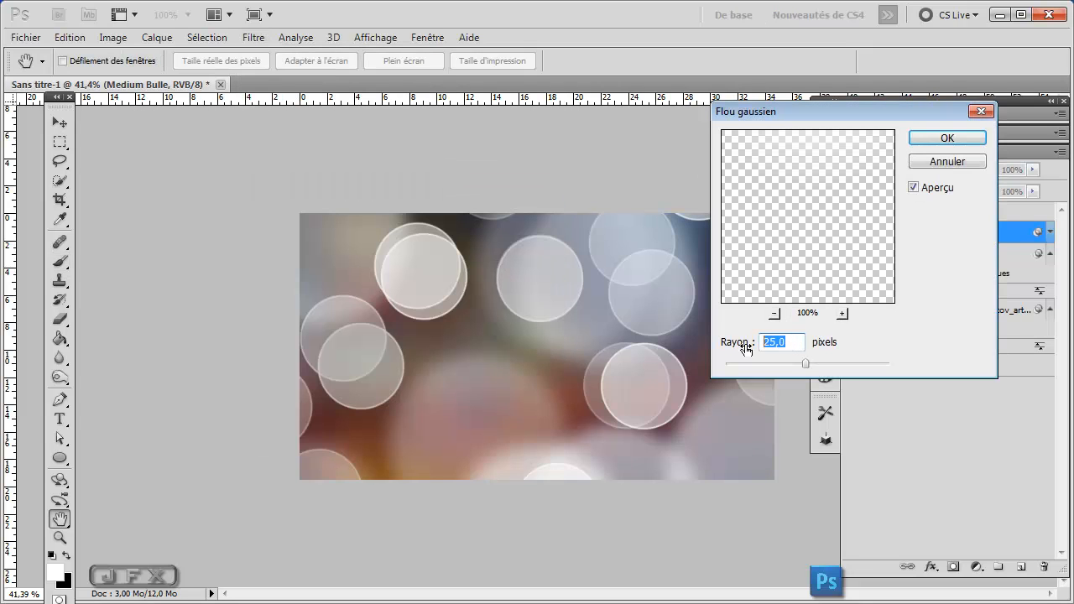
{"action": "type", "text": "10"}
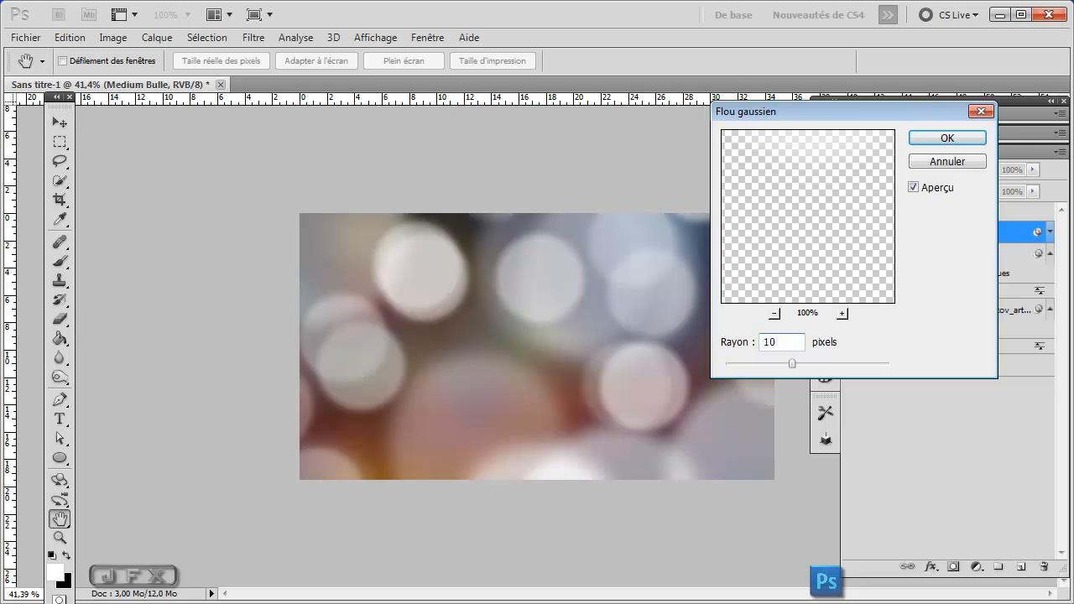
{"action": "key", "text": "BackSpace"}
{"action": "type", "text": "5"}
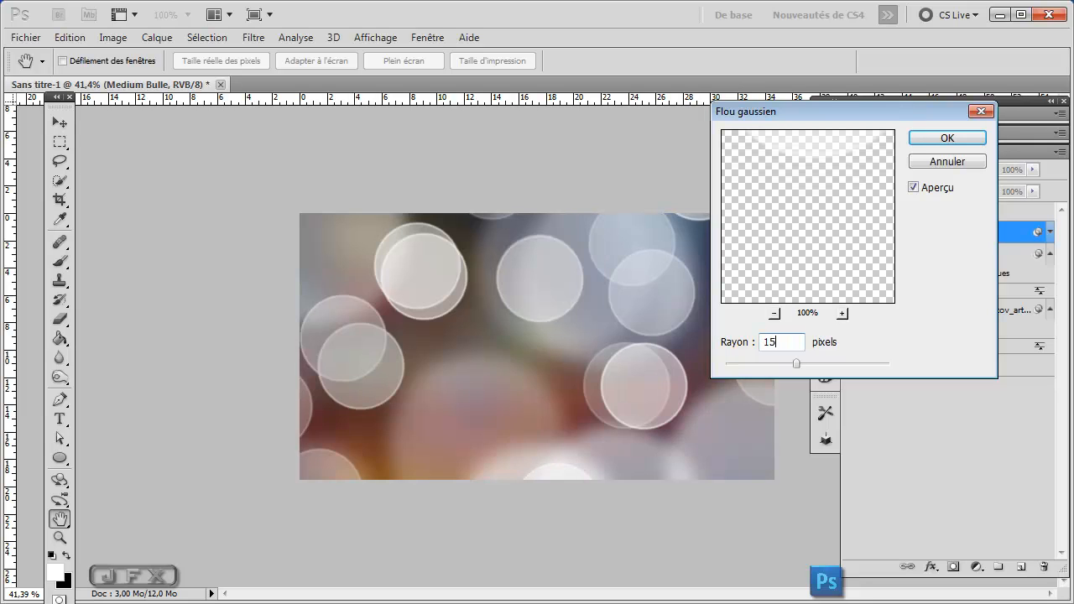
{"action": "key", "text": "BackSpace"}
{"action": "type", "text": "0"}
{"action": "key", "text": "BackSpace"}
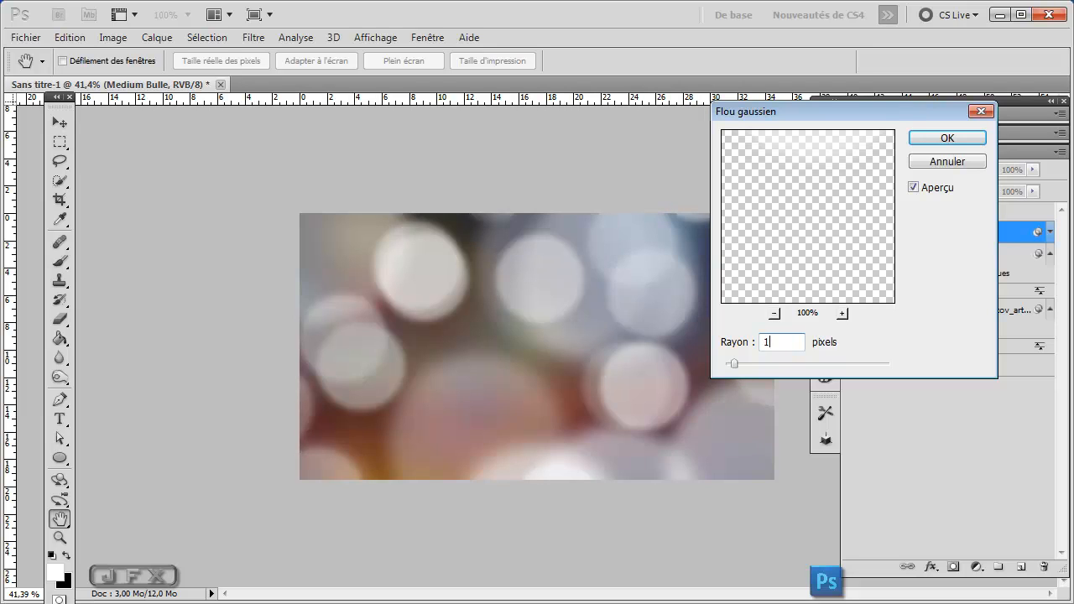
{"action": "type", "text": "0"}
{"action": "key", "text": "Return"}
{"action": "key", "text": "b"}
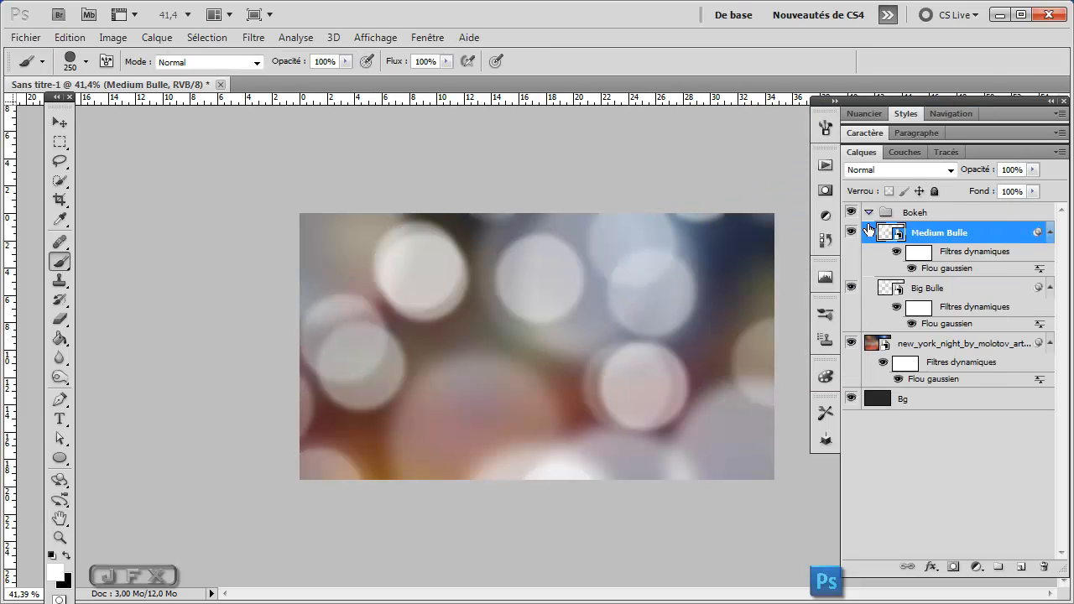
Step: Add a new layer above Medium Bulle in the Bokeh group and name it Tiny Bulle
{"action": "left_click", "coordinate": [1021, 566]}
{"action": "double_click", "coordinate": [936, 234]}
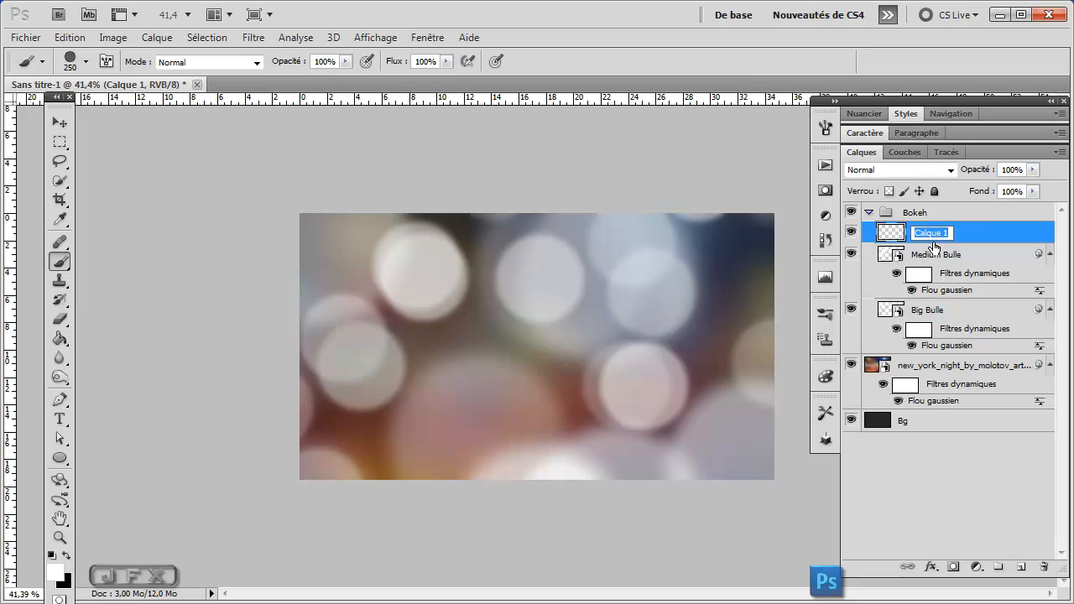
{"action": "type", "text": "Tiny Bulle"}
{"action": "key", "text": "Return"}
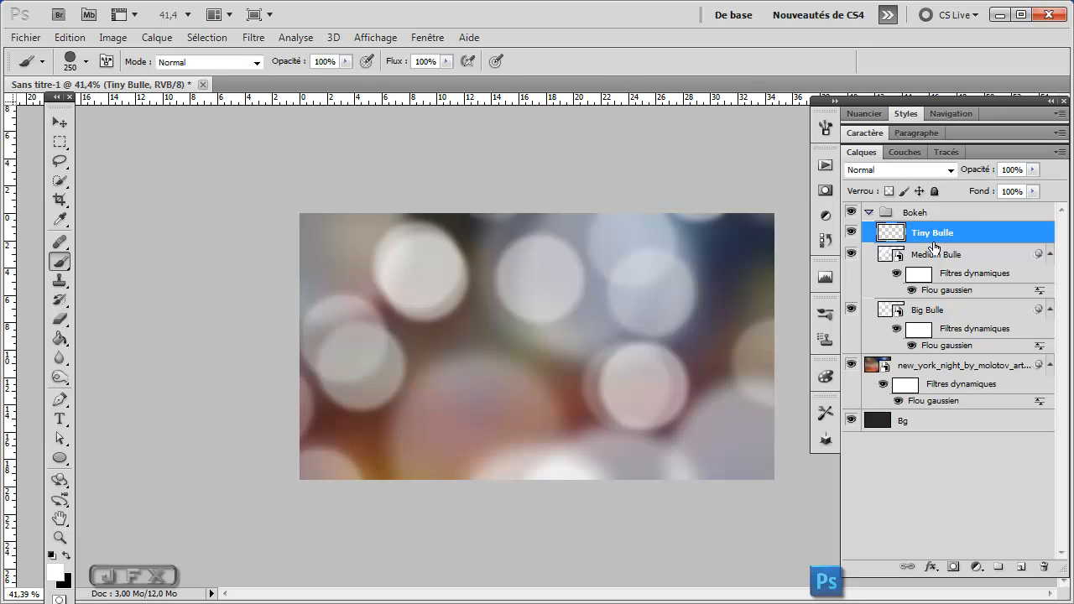
Step: Set the Bokeh brush size to 125 px and paint small white circles across the image on the Tiny Bulle layer
{"action": "right_click", "coordinate": [449, 360]}
{"action": "left_click_drag", "start_coordinate": [611, 378], "coordinate": [588, 385]}
{"action": "type", "text": "125"}
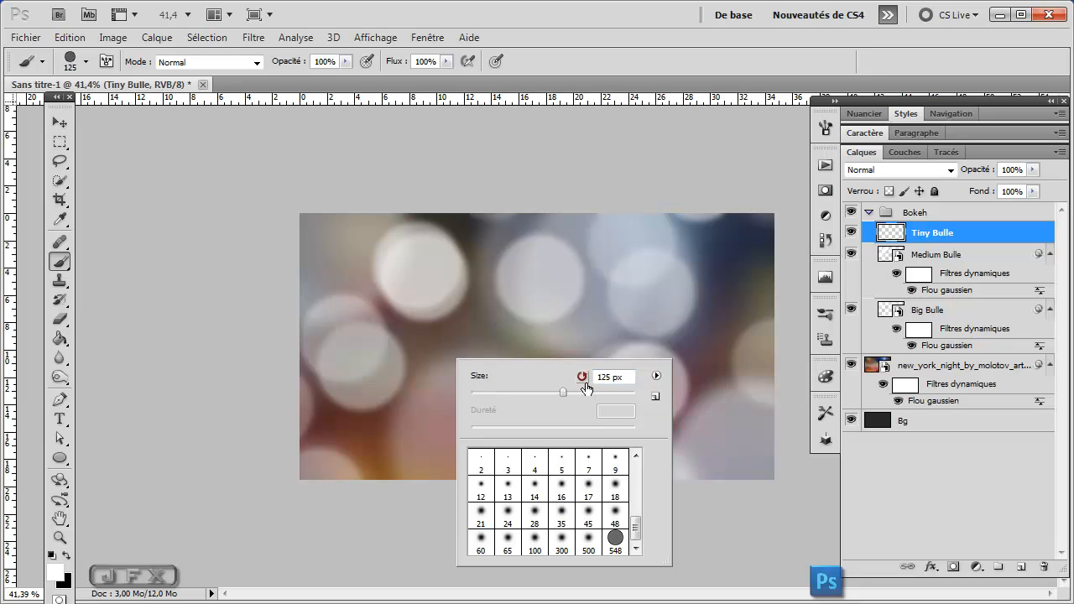
{"action": "key", "text": "Return"}
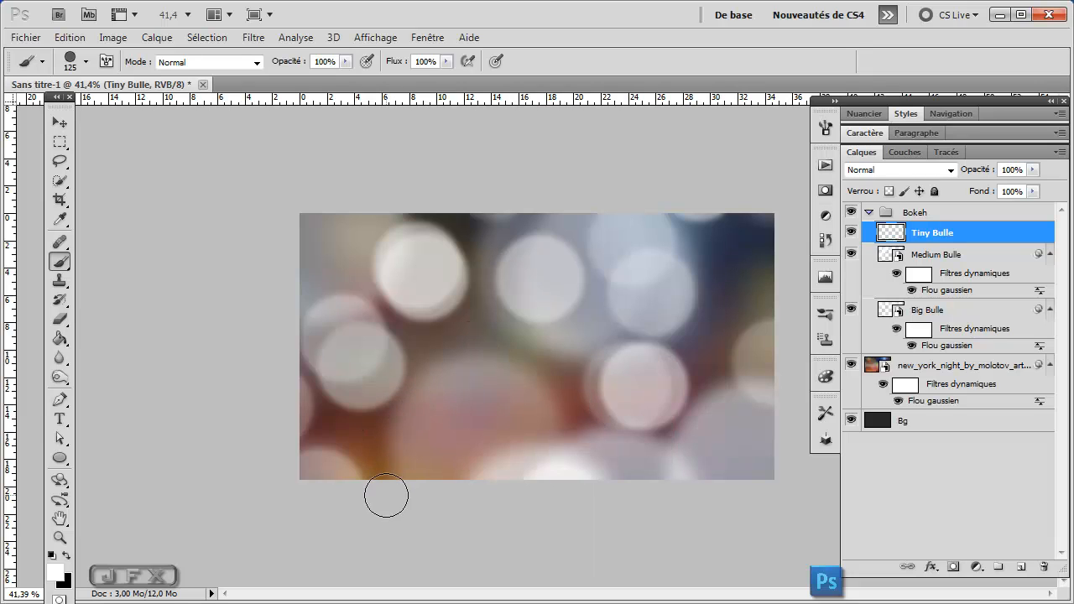
{"action": "left_click_drag", "start_coordinate": [403, 444], "coordinate": [798, 355]}
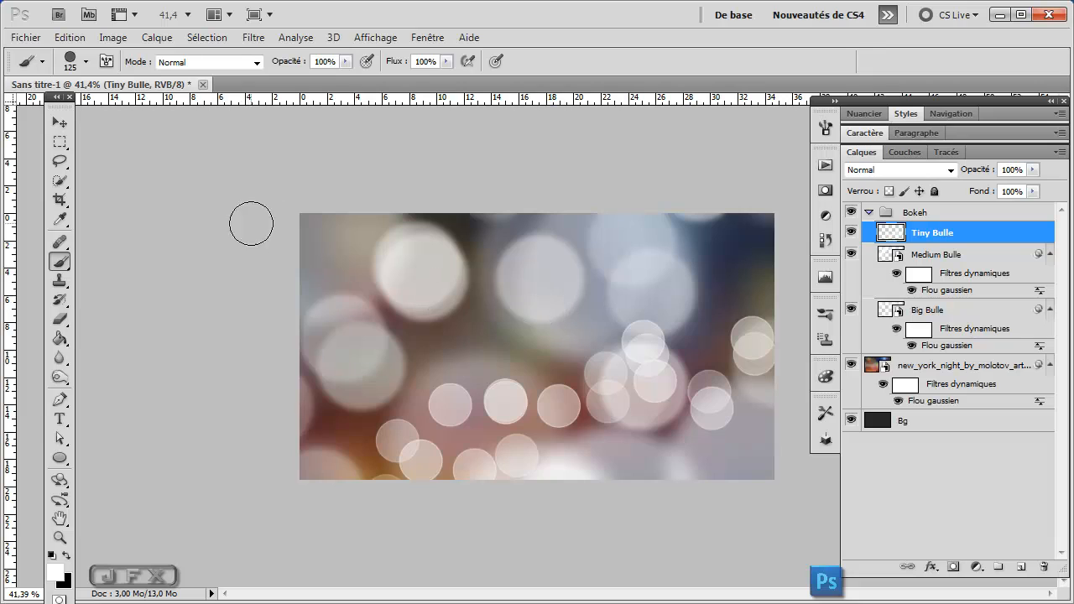
{"action": "left_click_drag", "start_coordinate": [394, 243], "coordinate": [496, 293]}
{"action": "left_click", "coordinate": [668, 230]}
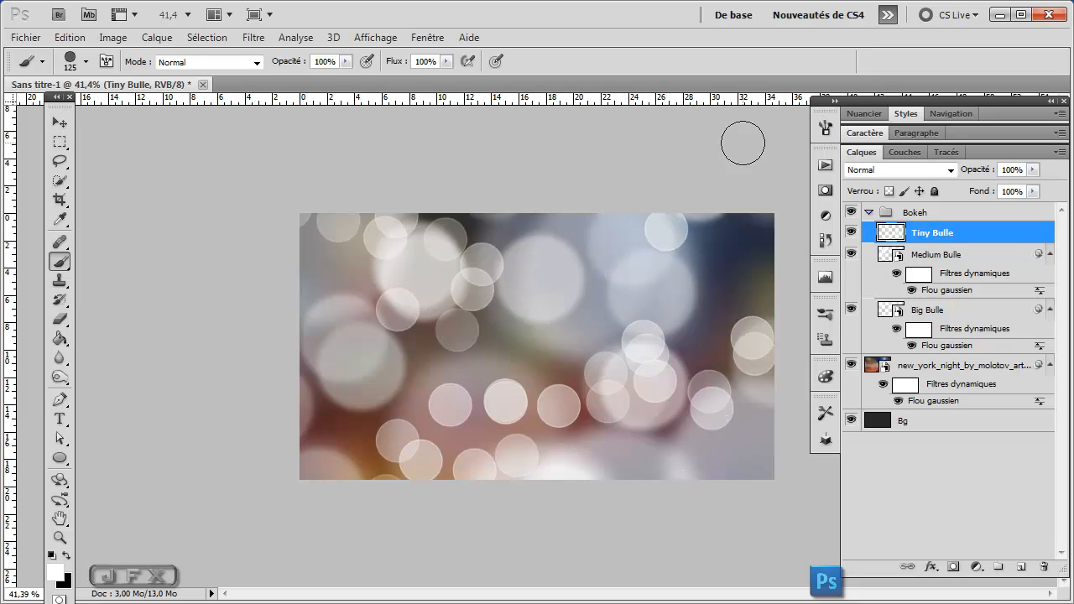
{"action": "left_click_drag", "start_coordinate": [749, 456], "coordinate": [679, 490]}
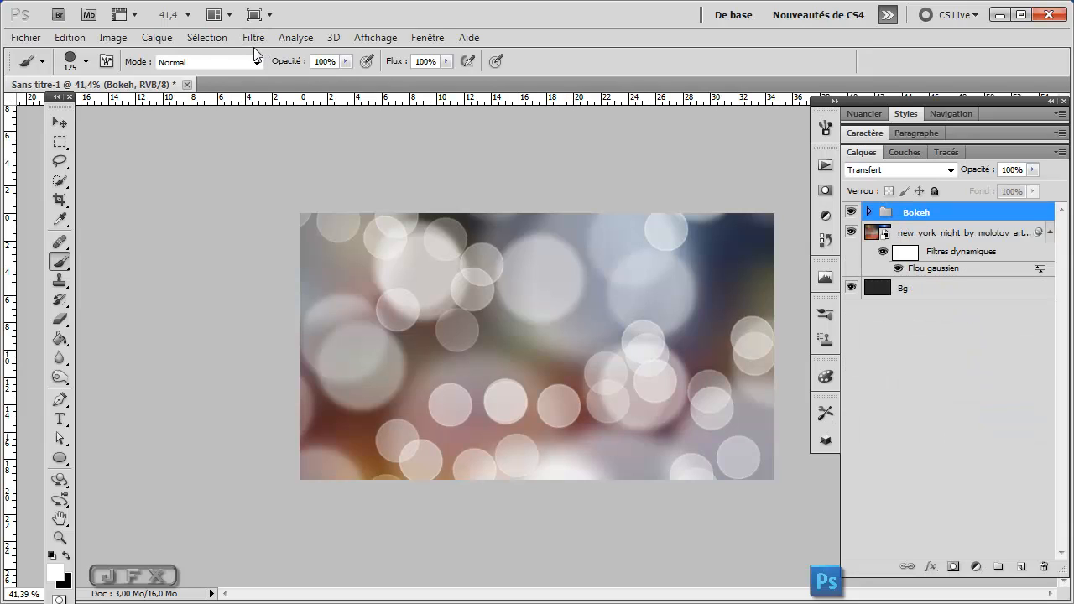
Step: Inspect the blur smart filters on the bubble layers inside the Bokeh group
{"action": "key", "text": "v"}
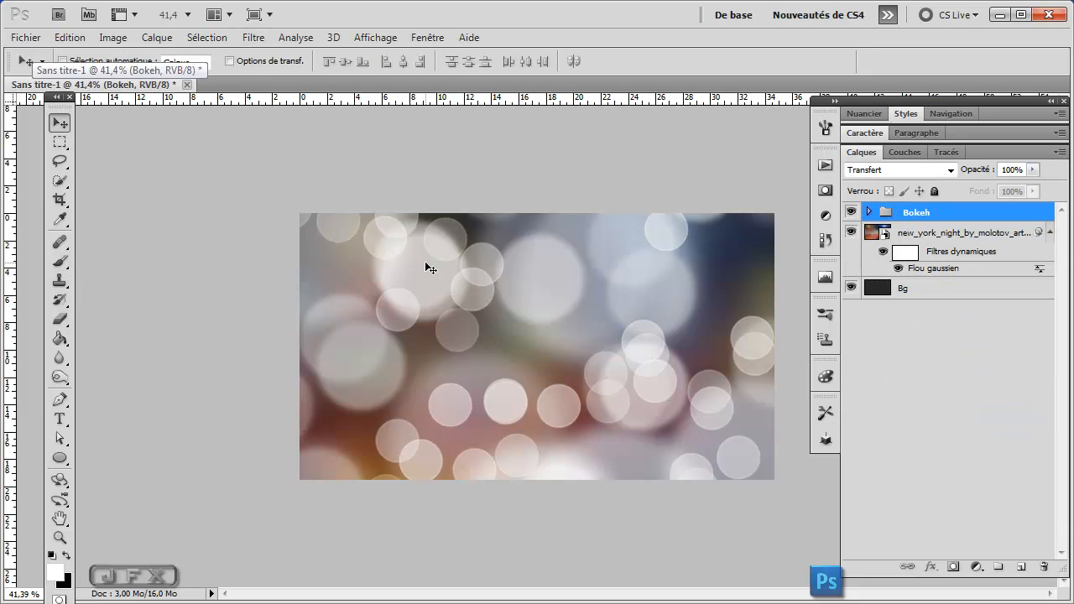
{"action": "left_click", "coordinate": [869, 211]}
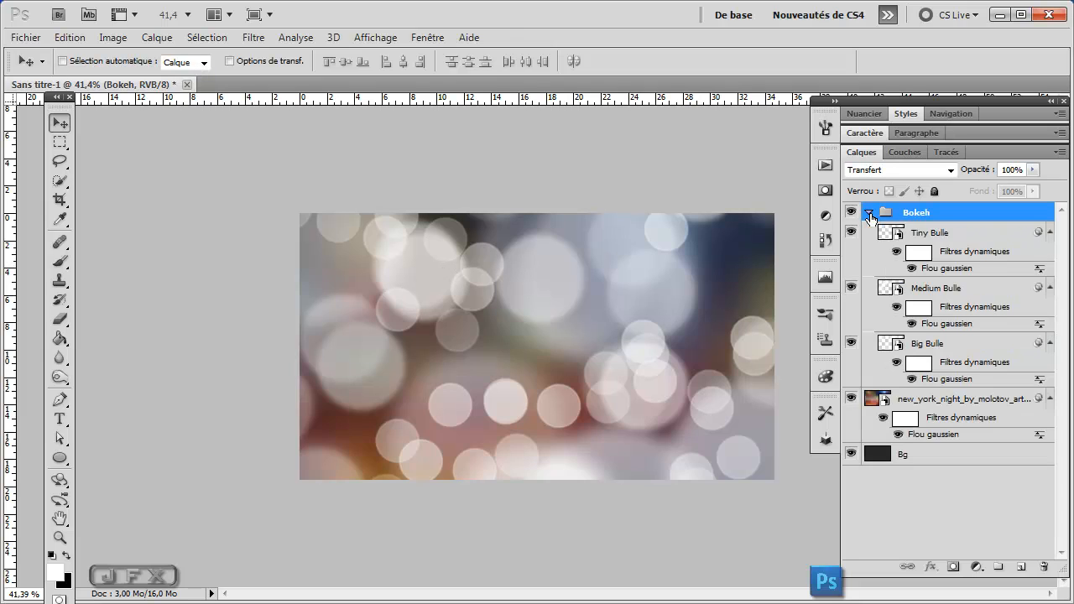
{"action": "left_click", "coordinate": [968, 251]}
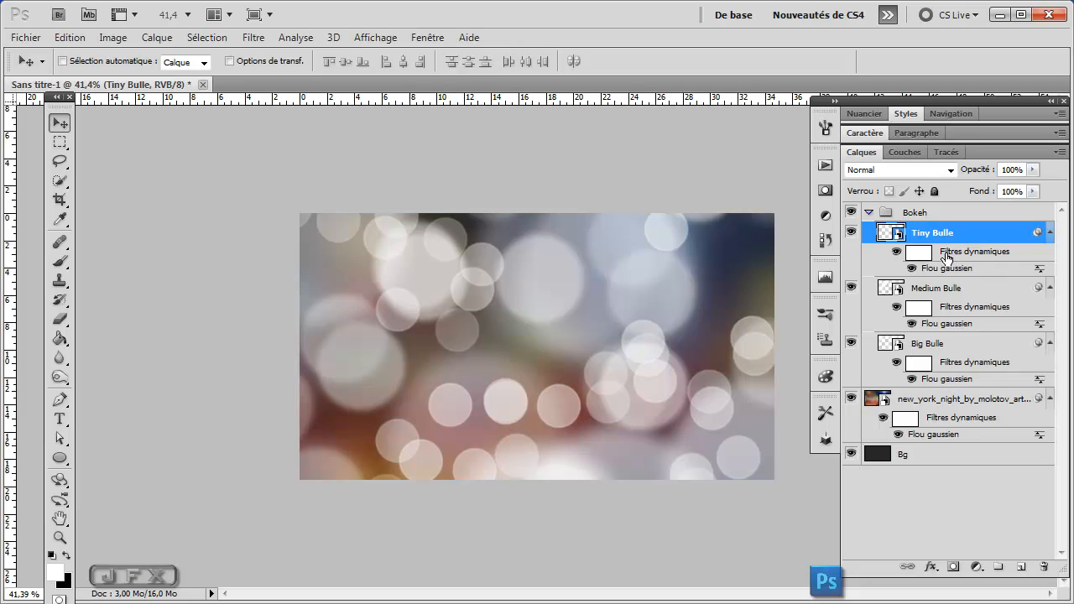
{"action": "left_click", "coordinate": [868, 212]}
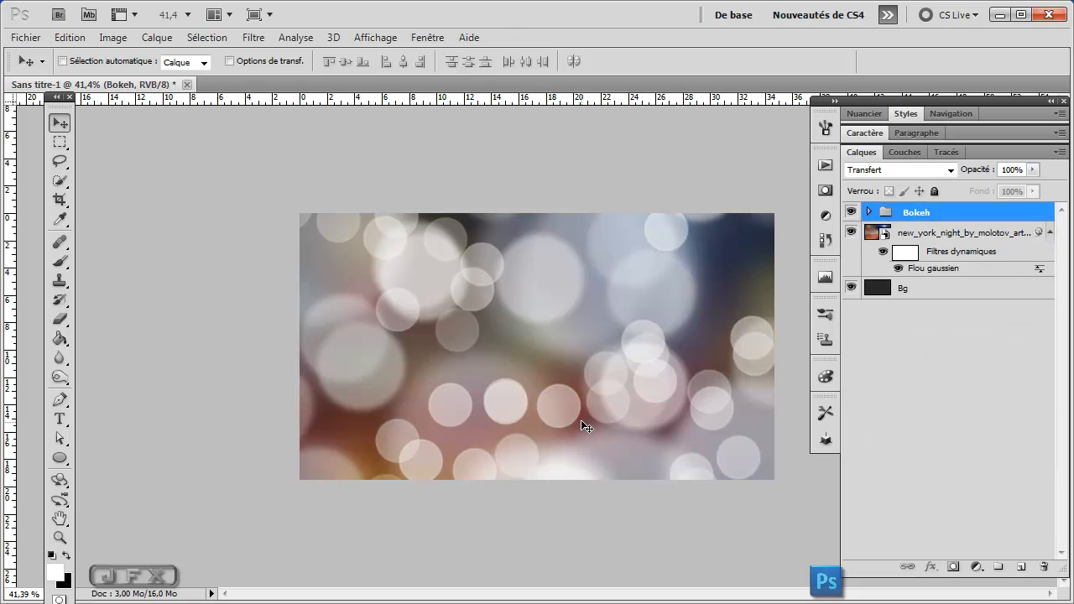
Step: Set the Bokeh group's blend mode to Densité couleur -, trying Densité linéaire - (Ajout) for comparison
{"action": "scroll", "coordinate": [586, 411], "scroll_direction": "up", "scroll_amount": 1}
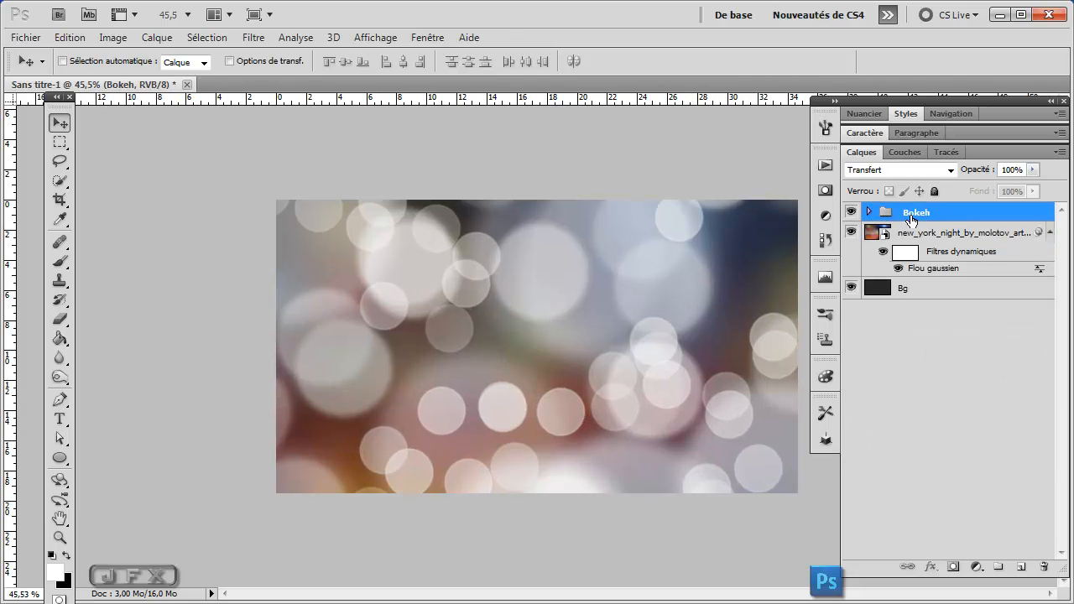
{"action": "left_click", "coordinate": [949, 171]}
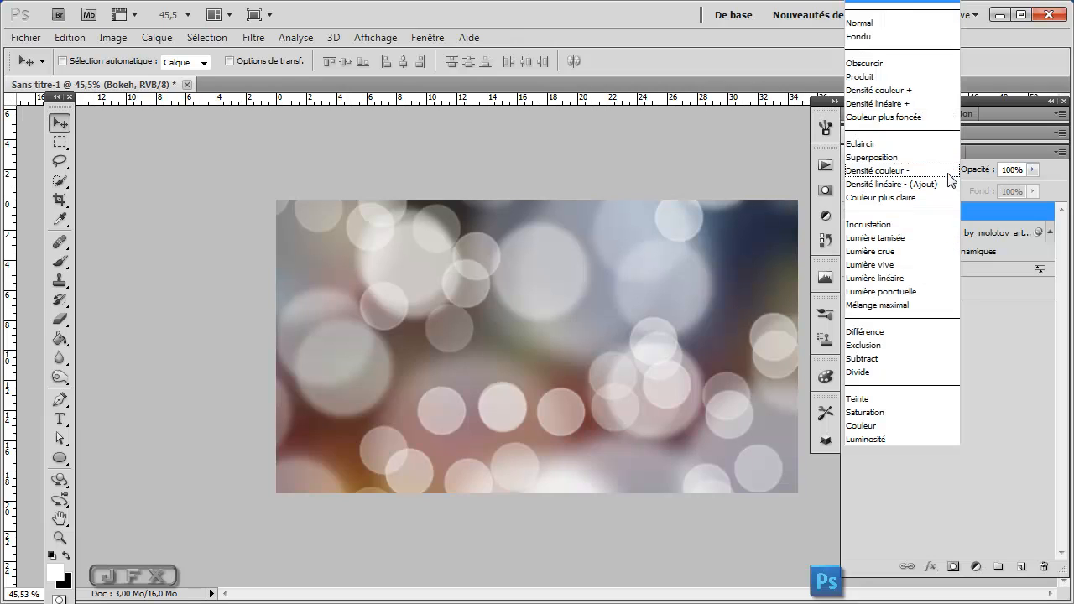
{"action": "left_click", "coordinate": [900, 173]}
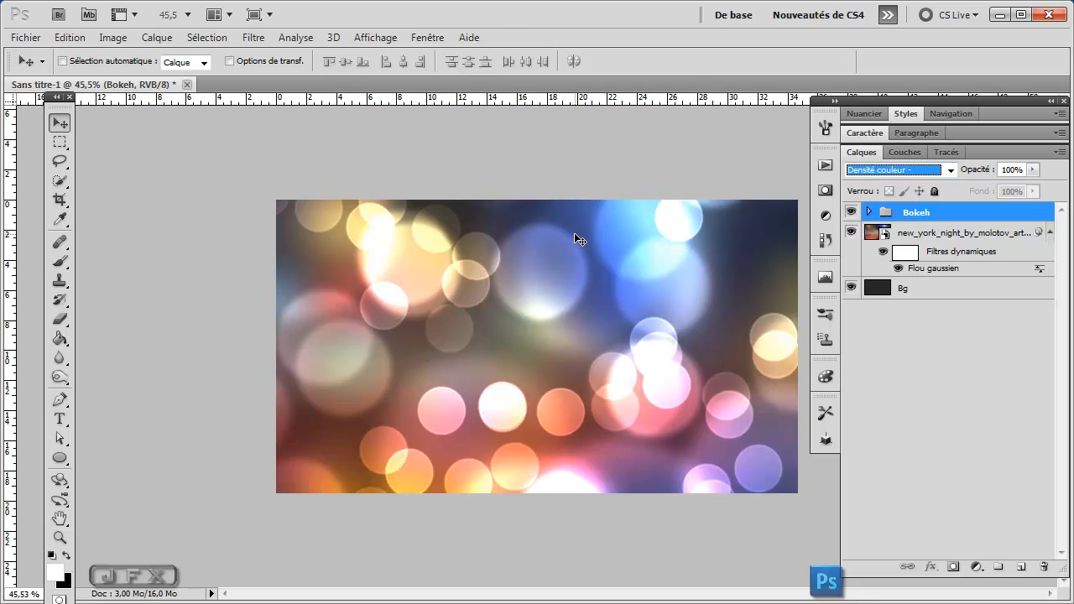
{"action": "key", "text": "Down"}
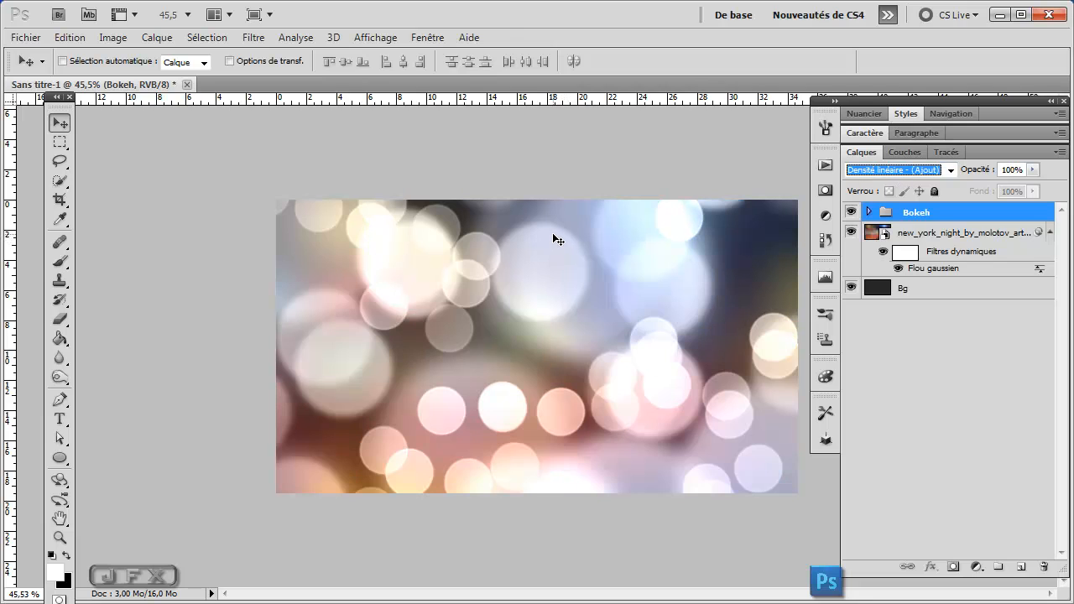
{"action": "key", "text": "Down"}
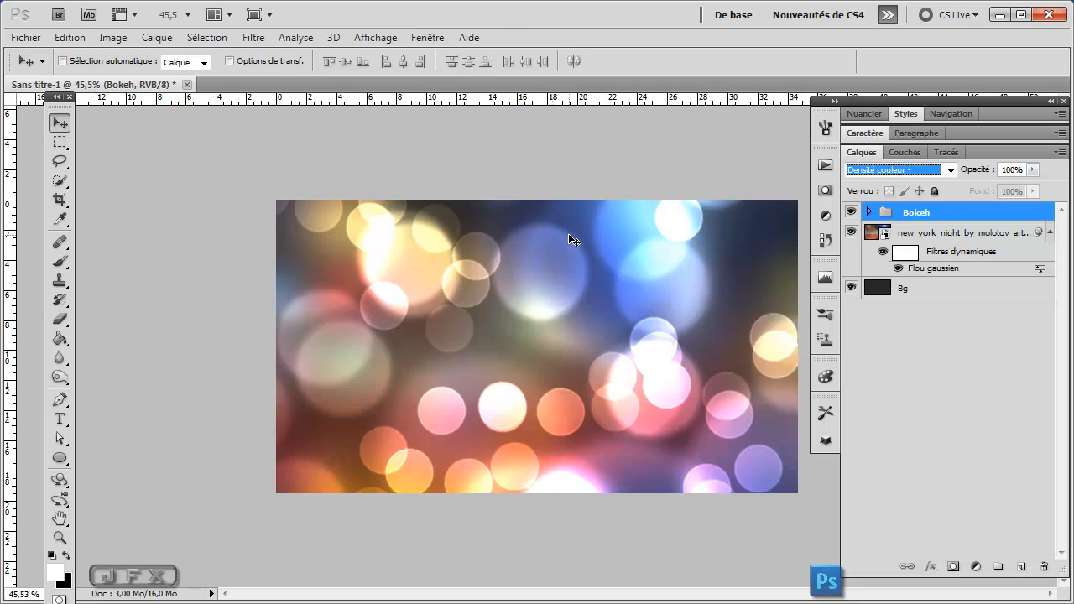
Step: Add a new layer above Tiny Bulle in the Bokeh group and name it brillant
{"action": "left_click", "coordinate": [939, 239]}
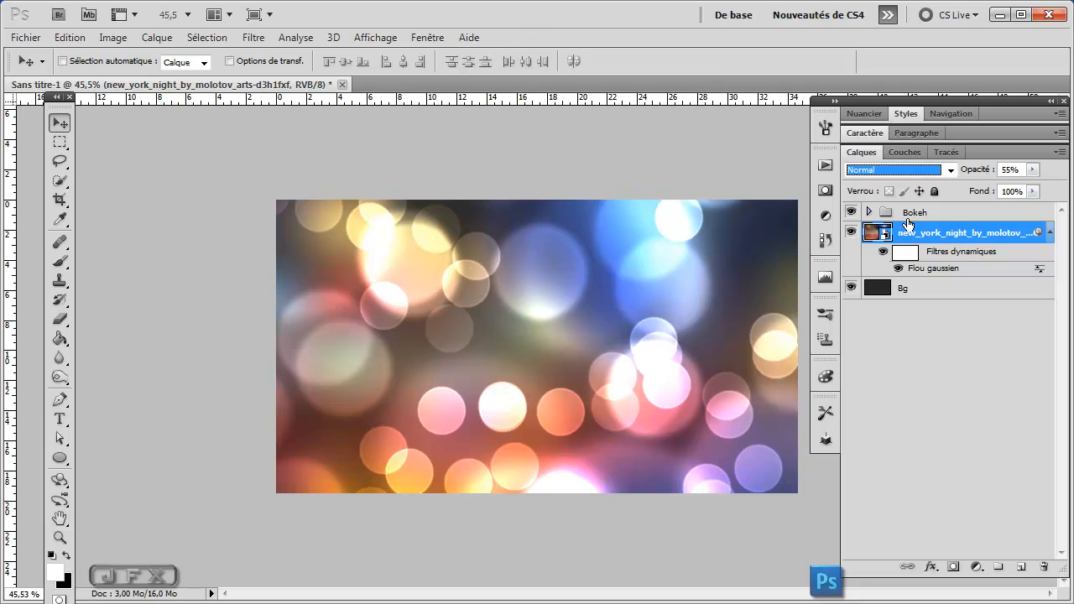
{"action": "left_click", "coordinate": [868, 212]}
{"action": "left_click", "coordinate": [929, 239]}
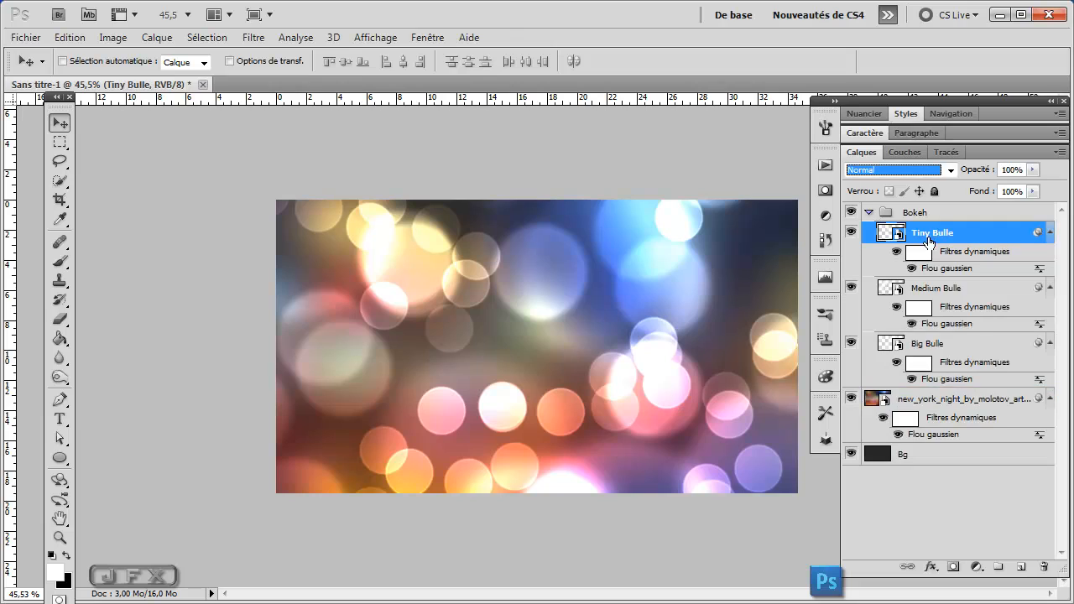
{"action": "left_click", "coordinate": [1020, 567]}
{"action": "double_click", "coordinate": [929, 235]}
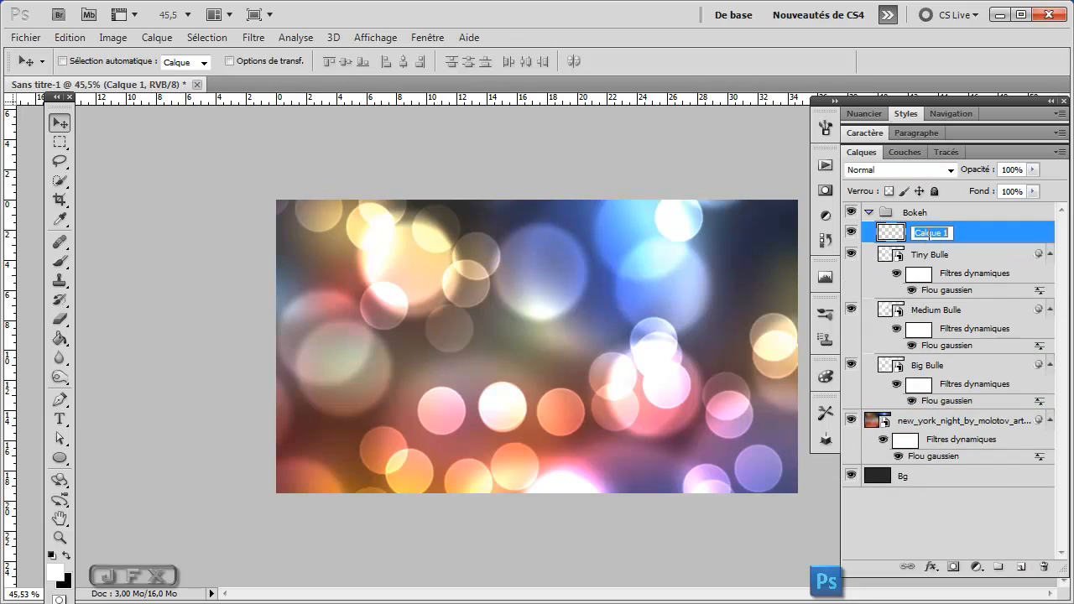
{"action": "type", "text": "brillant"}
{"action": "key", "text": "Return"}
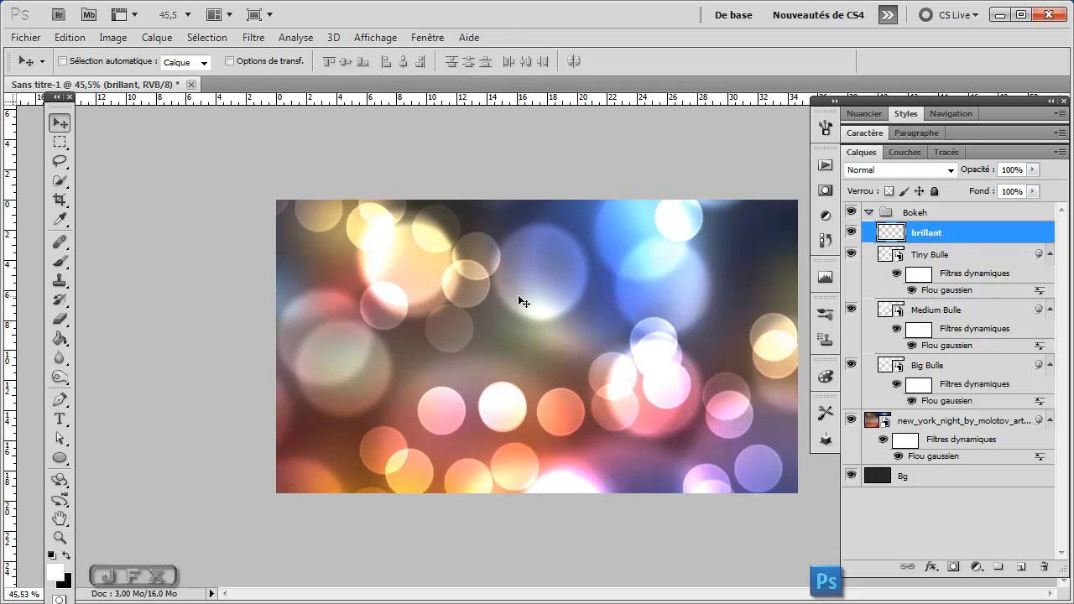
Step: Choose the 20 px cross-shaped brush tip and set its spacing to 1%
{"action": "key", "text": "b"}
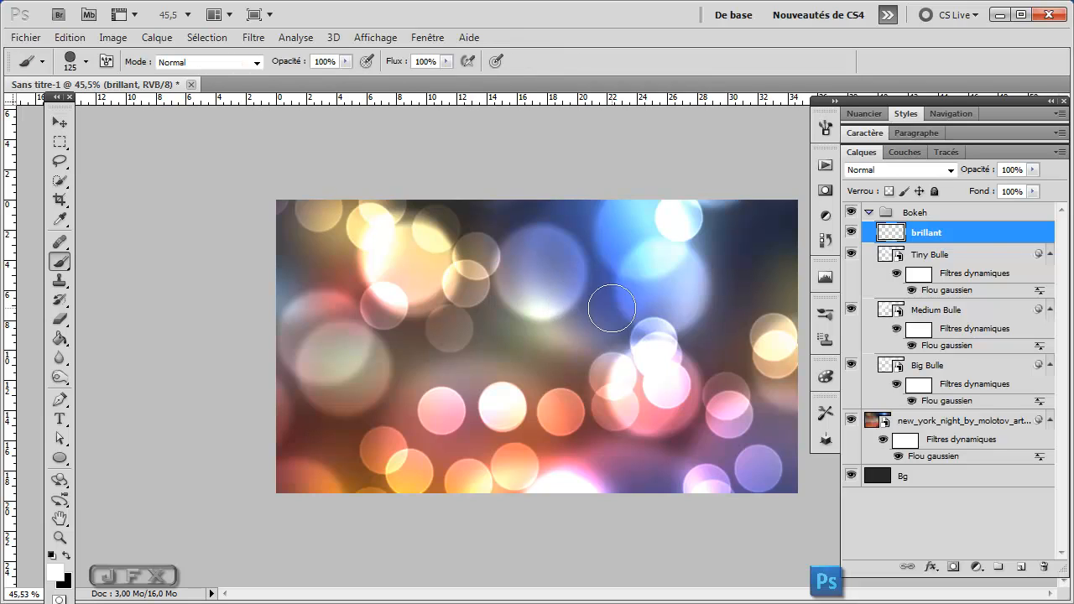
{"action": "key", "text": "F5"}
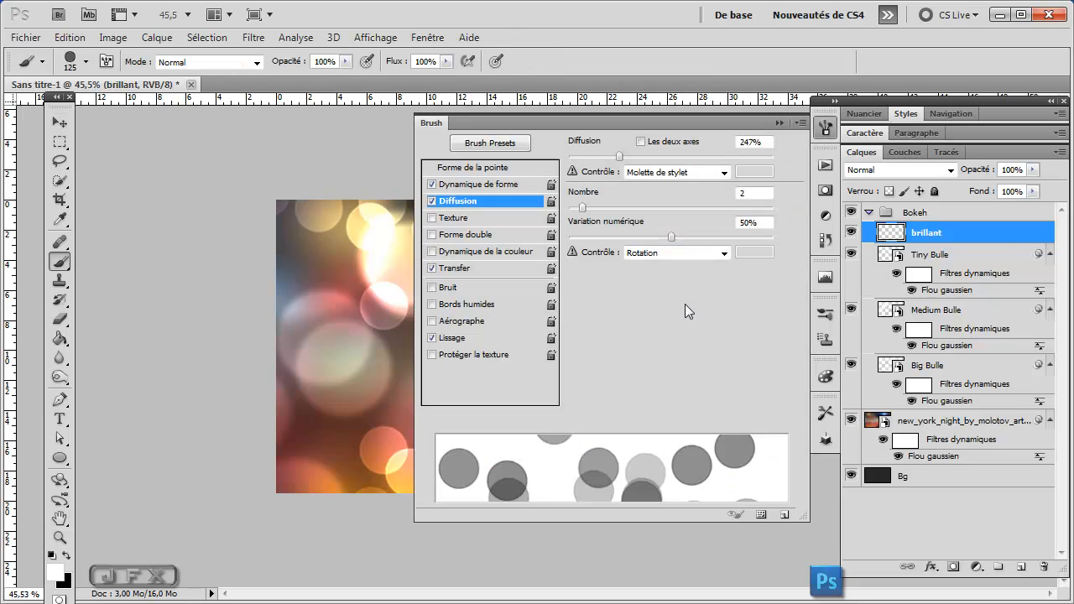
{"action": "left_click", "coordinate": [469, 168]}
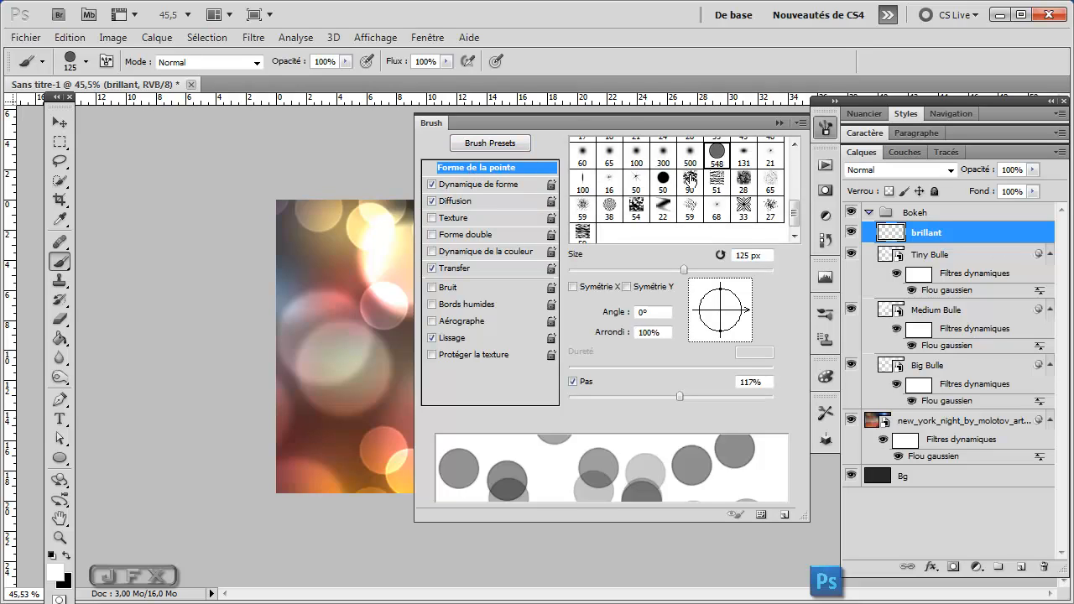
{"action": "scroll", "coordinate": [794, 235], "scroll_direction": "up", "scroll_amount": 5}
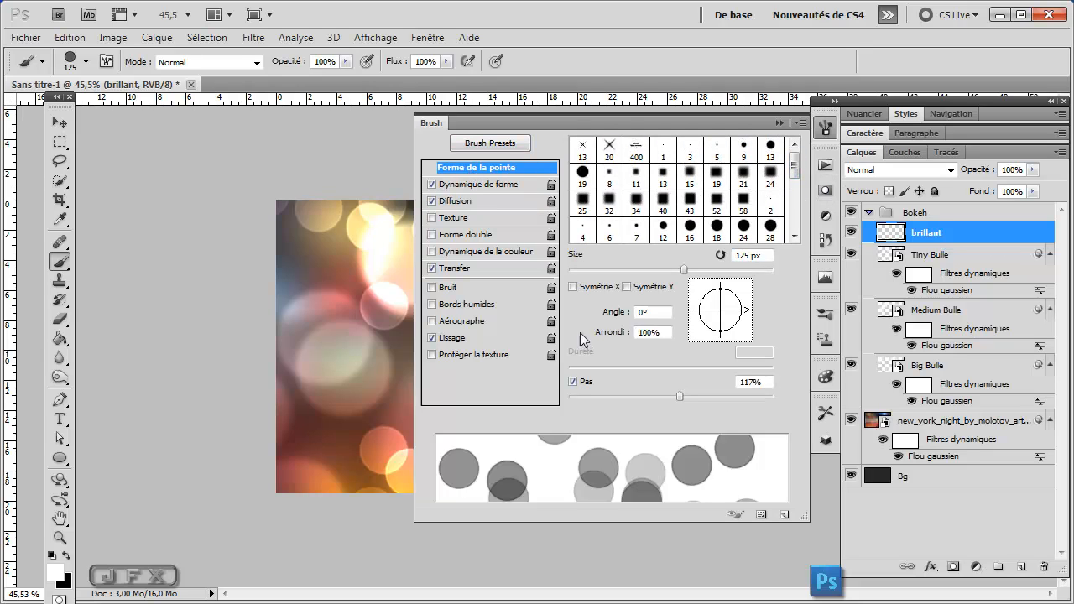
{"action": "left_click", "coordinate": [611, 153]}
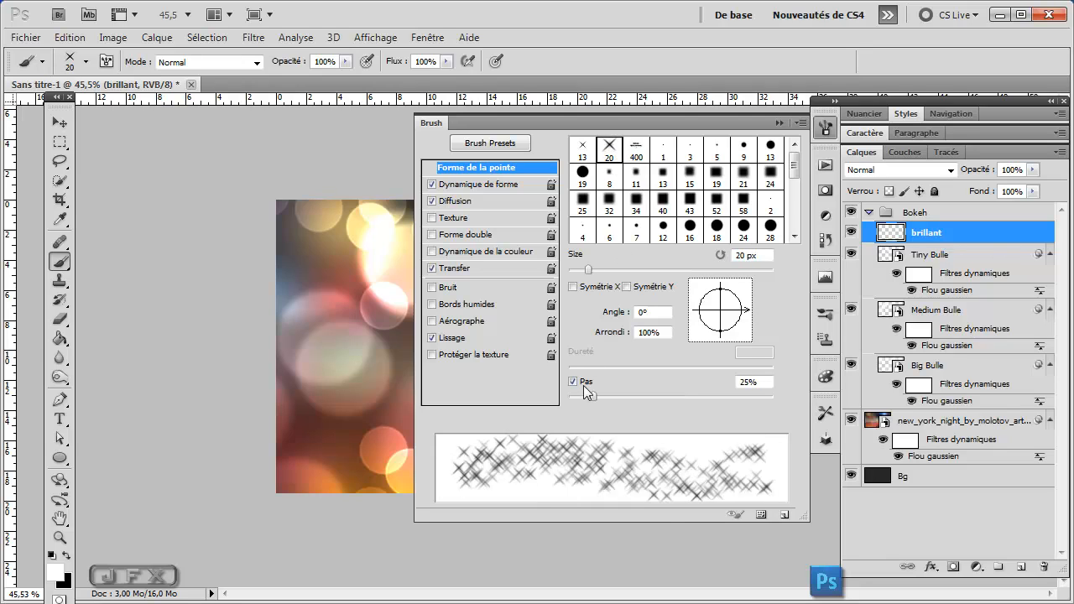
{"action": "left_click_drag", "start_coordinate": [592, 397], "coordinate": [564, 406]}
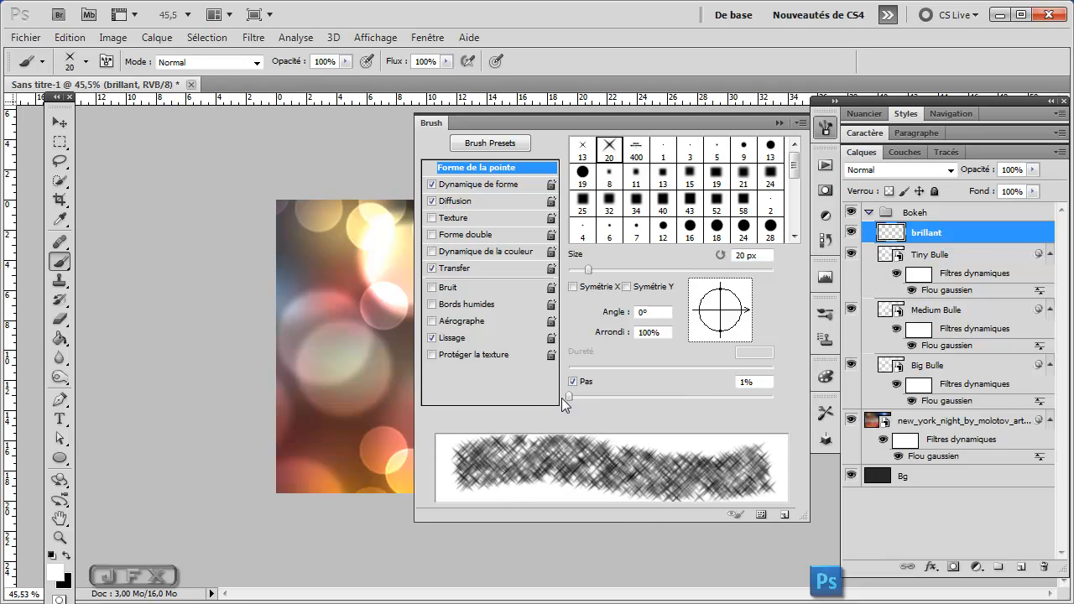
Step: Disable the cross brush's Diffusion and set the size variation in its shape dynamics to 0%
{"action": "left_click", "coordinate": [432, 202]}
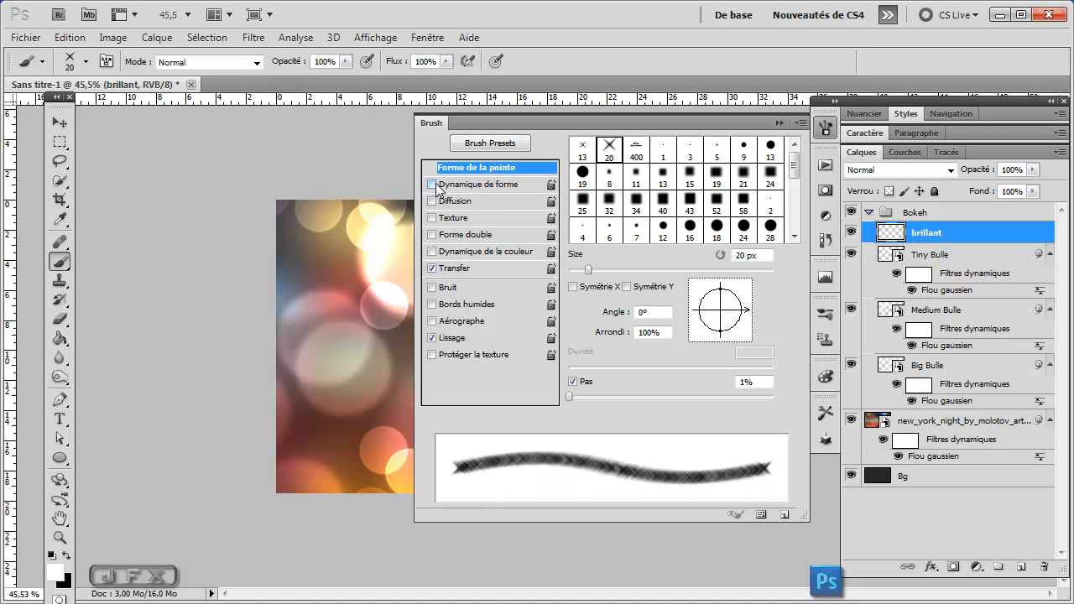
{"action": "left_click", "coordinate": [435, 185]}
{"action": "left_click_drag", "start_coordinate": [772, 156], "coordinate": [568, 169]}
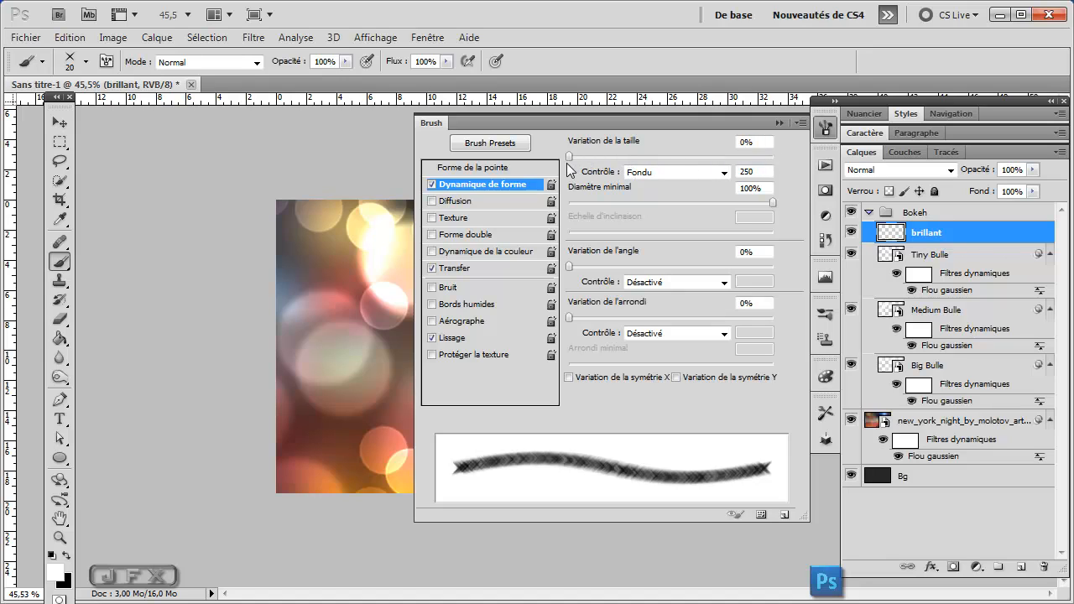
Step: Set the opacity variation and flow variation in the cross brush's Transfer settings to 0%
{"action": "left_click", "coordinate": [454, 269]}
{"action": "mouse_move", "coordinate": [675, 158]}
{"action": "left_mouse_down"}
{"action": "mouse_move", "coordinate": [732, 159]}
{"action": "mouse_move", "coordinate": [563, 172]}
{"action": "left_mouse_up"}
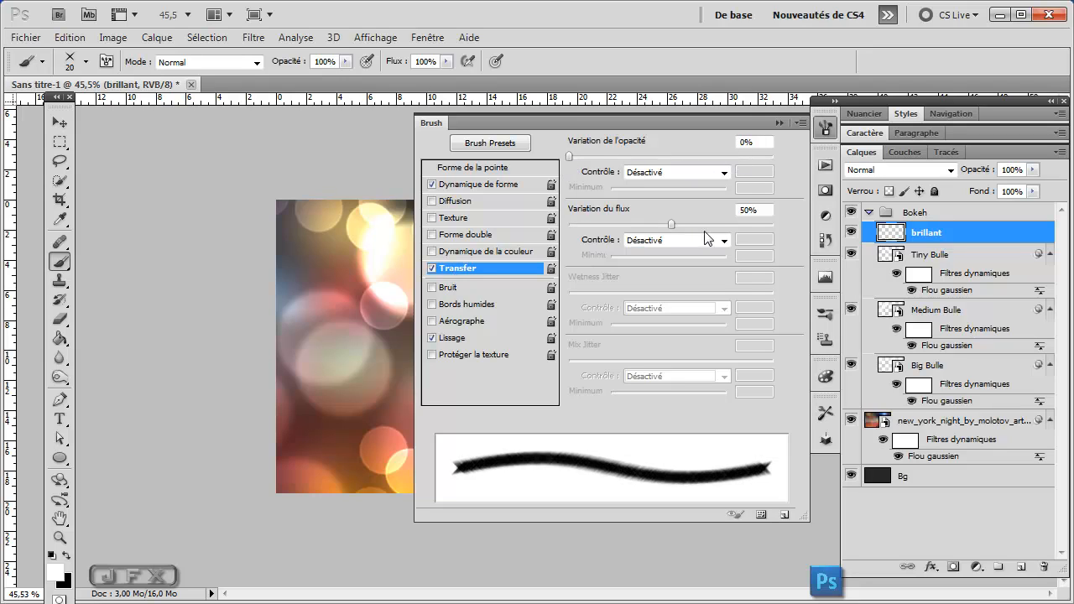
{"action": "left_click_drag", "start_coordinate": [671, 225], "coordinate": [696, 225]}
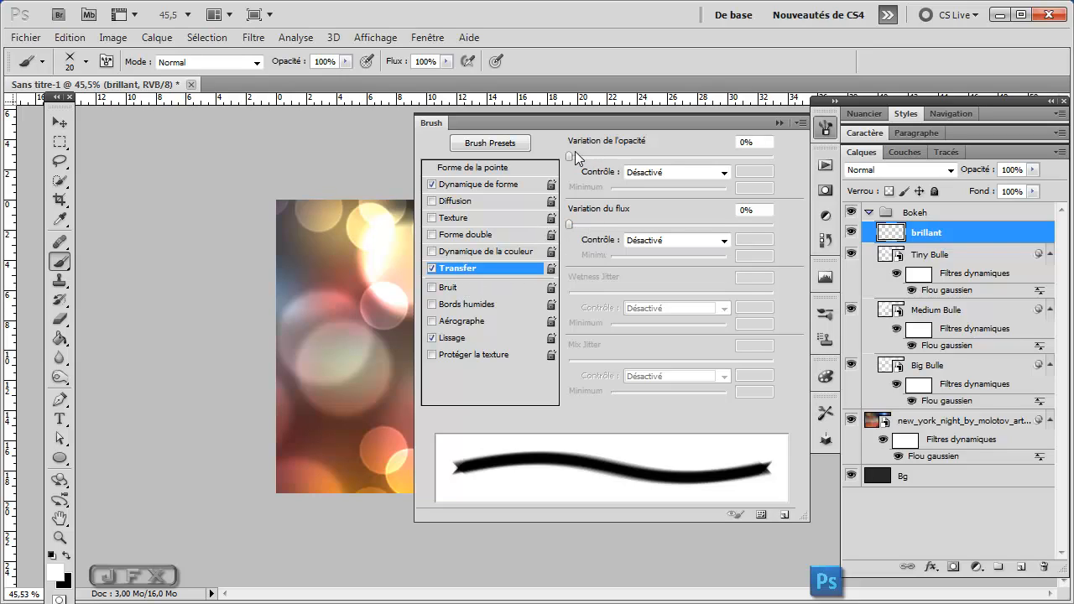
{"action": "mouse_move", "coordinate": [570, 159]}
{"action": "left_mouse_down"}
{"action": "mouse_move", "coordinate": [585, 163]}
{"action": "mouse_move", "coordinate": [532, 165]}
{"action": "mouse_move", "coordinate": [736, 161]}
{"action": "mouse_move", "coordinate": [565, 163]}
{"action": "left_mouse_up"}
{"action": "left_click", "coordinate": [779, 124]}
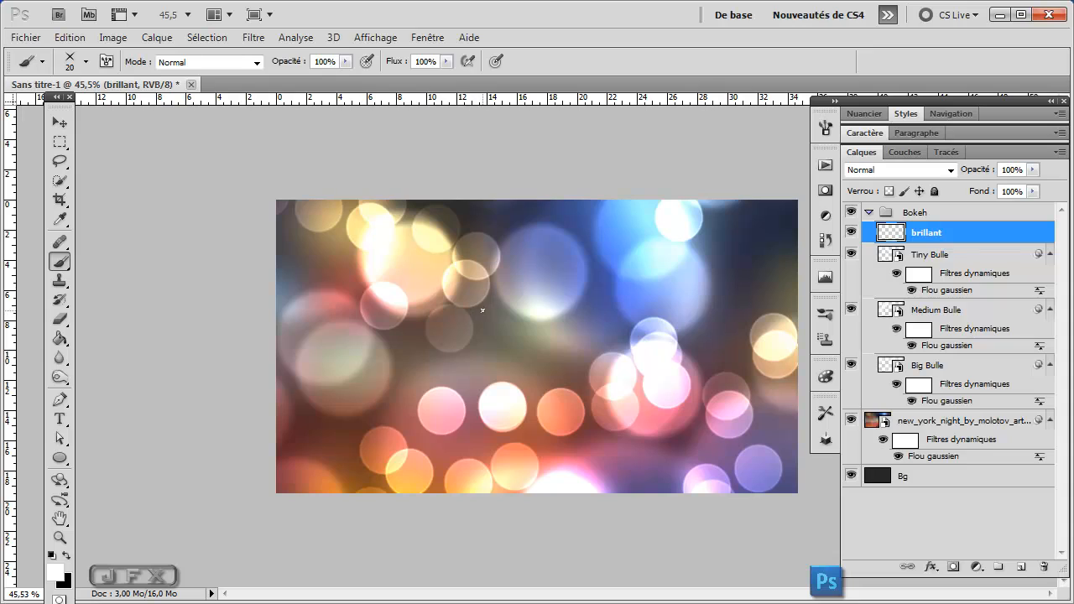
Step: Enlarge the cross brush to 44 px and keep the brillant layer as the painting target
{"action": "right_click", "coordinate": [541, 316]}
{"action": "left_click_drag", "start_coordinate": [566, 333], "coordinate": [586, 335]}
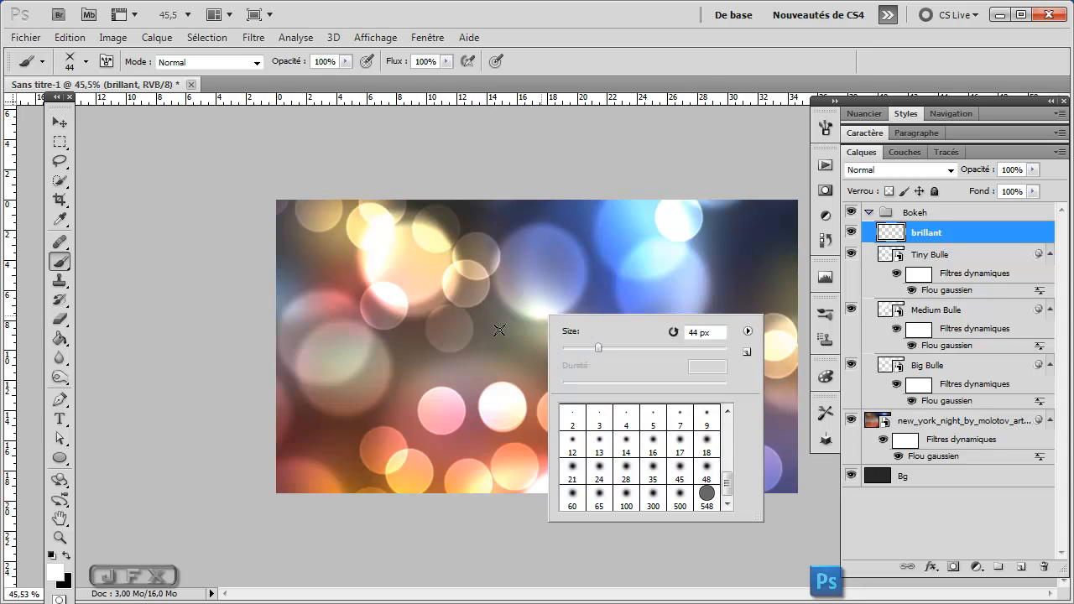
{"action": "left_click", "coordinate": [939, 235]}
Step: Stamp white cross-shaped sparkles along the edges of several bokeh circles on the brillant layer
{"action": "scroll", "coordinate": [486, 308], "scroll_direction": "up", "scroll_amount": 4}
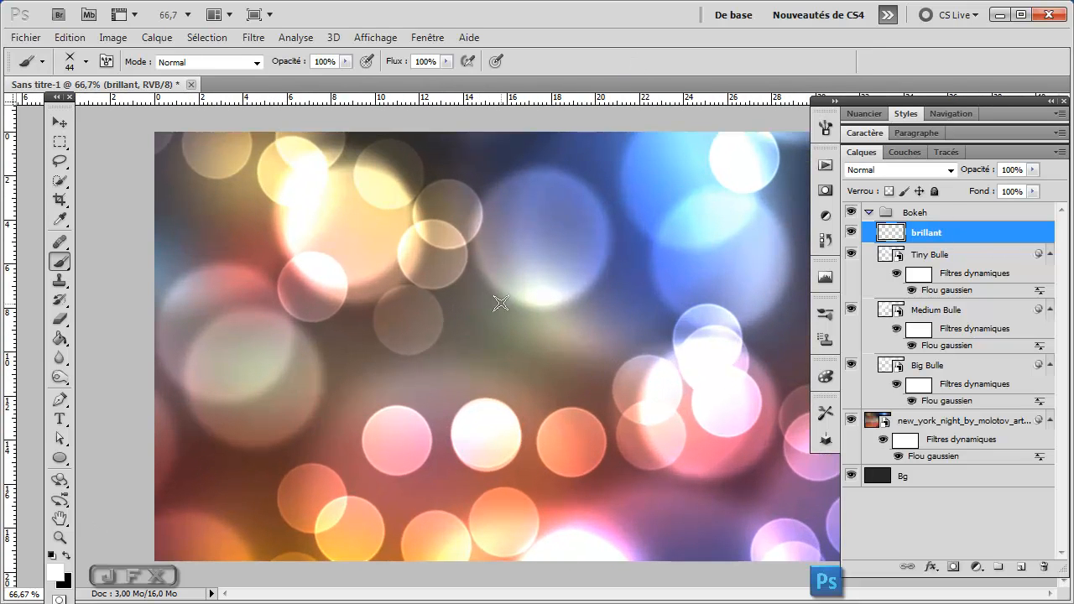
{"action": "left_click", "coordinate": [622, 414]}
{"action": "left_click", "coordinate": [289, 256]}
{"action": "left_click", "coordinate": [347, 498]}
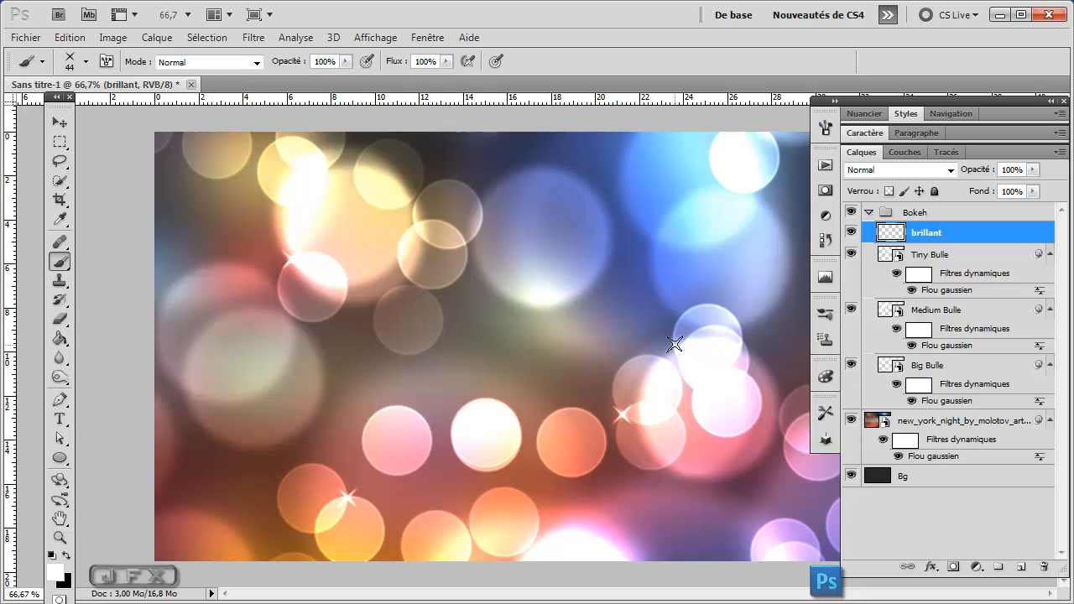
{"action": "key", "text": "v"}
{"action": "key", "text": "ctrl+0"}
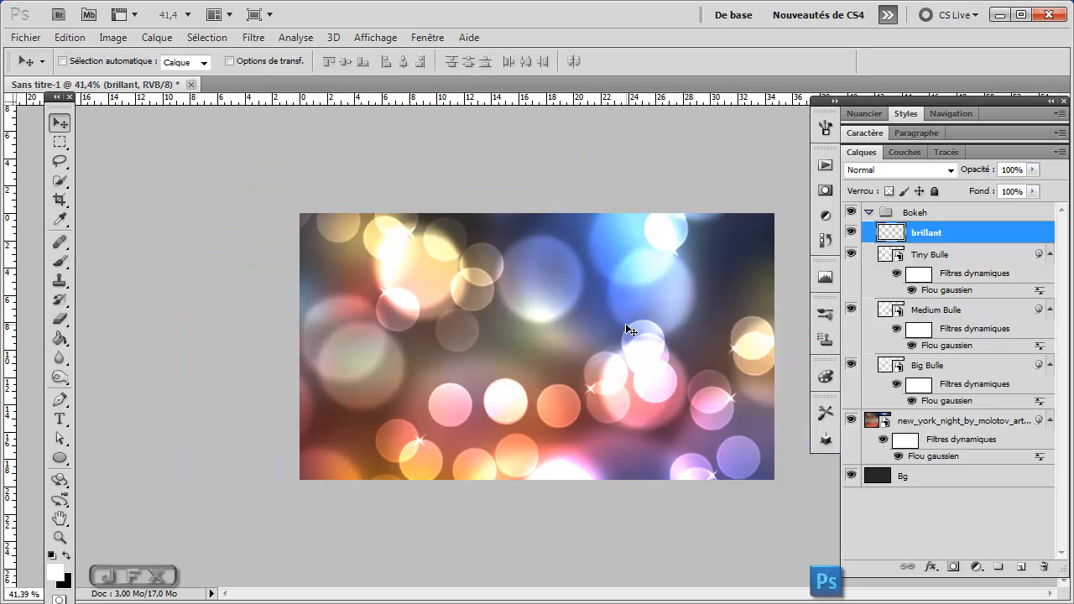
Step: Stamp all visible layers into a new layer above the collapsed Bokeh group and convert it for smart filters
{"action": "left_click", "coordinate": [869, 213]}
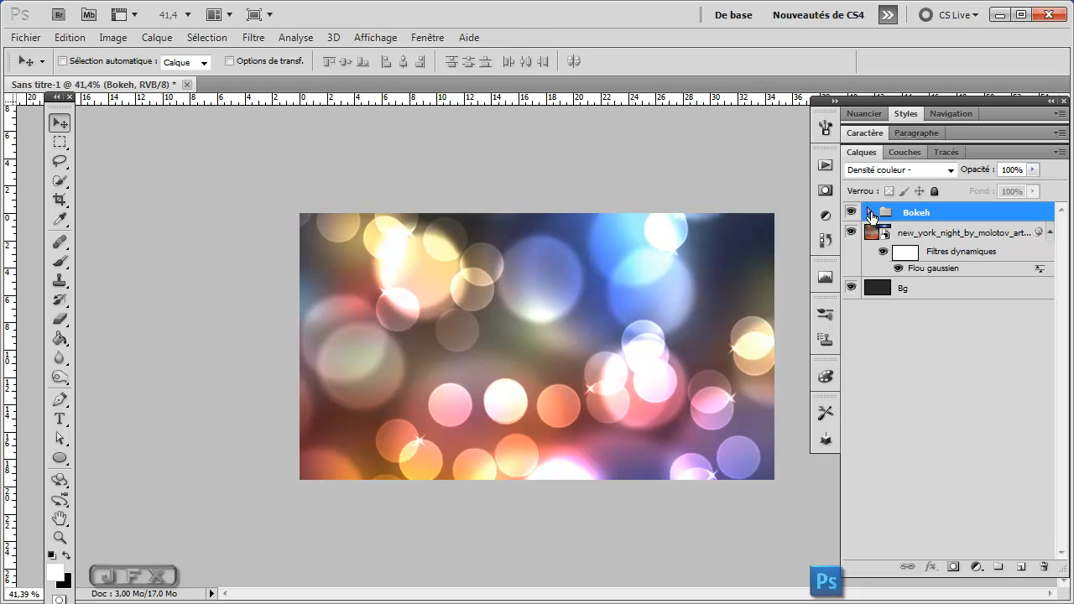
{"action": "key", "text": "ctrl+alt+shift+e"}
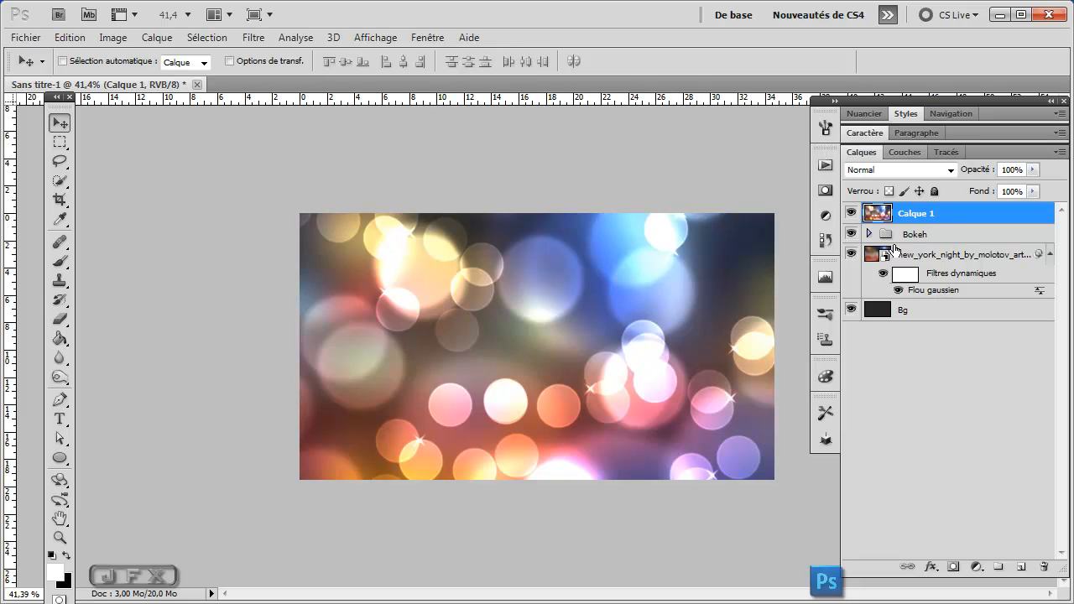
{"action": "left_click", "coordinate": [260, 39]}
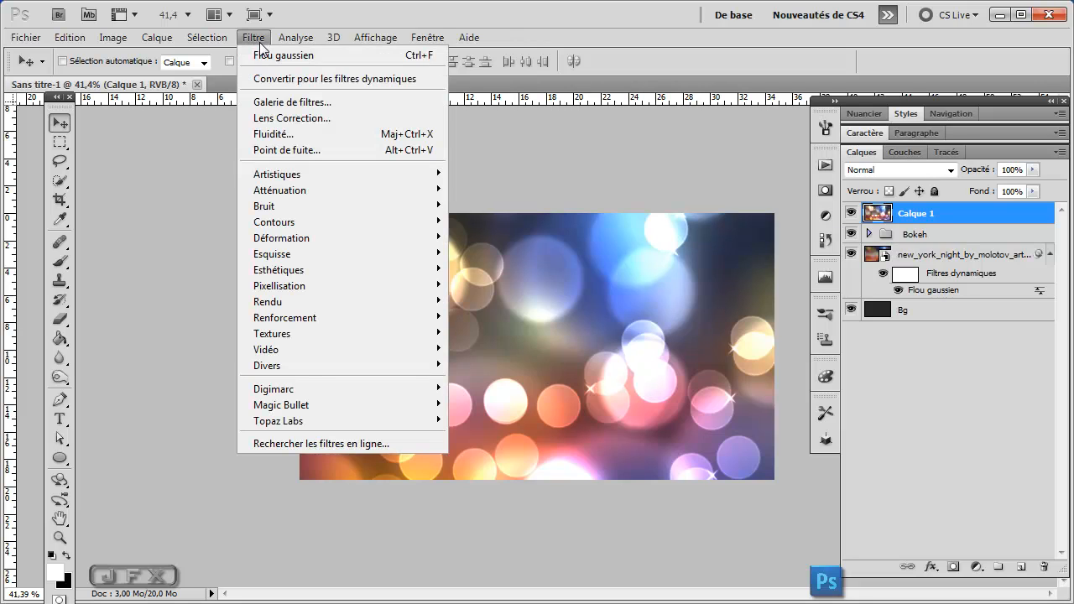
{"action": "left_click", "coordinate": [267, 79]}
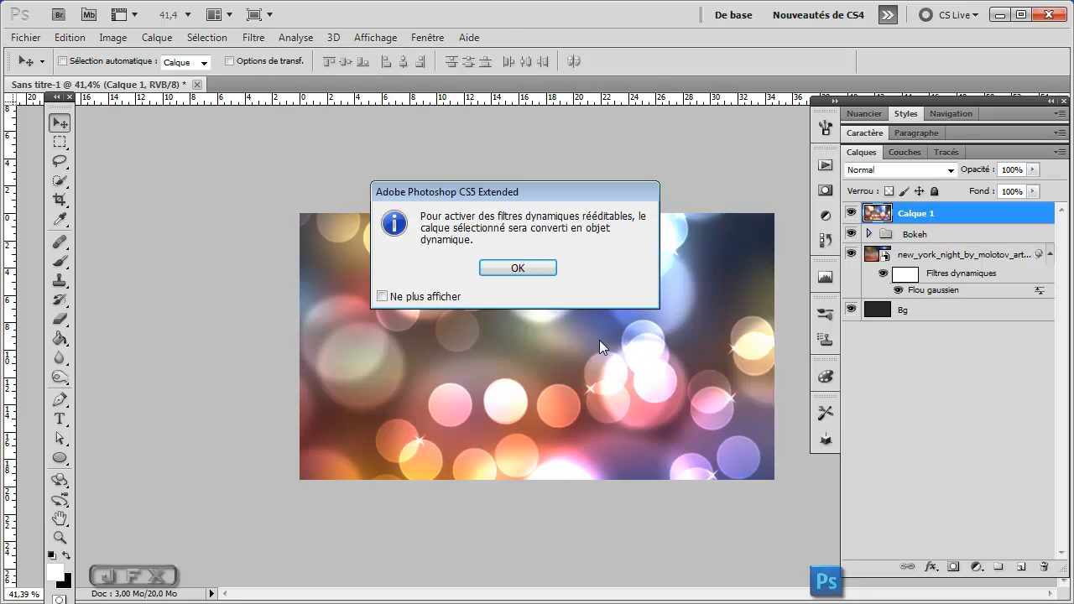
{"action": "left_click", "coordinate": [518, 267]}
Step: Apply the Eclairage filter to the merged layer with an Omnidirectionnel light, enlarged and placed over the upper middle of the image
{"action": "left_click", "coordinate": [253, 37]}
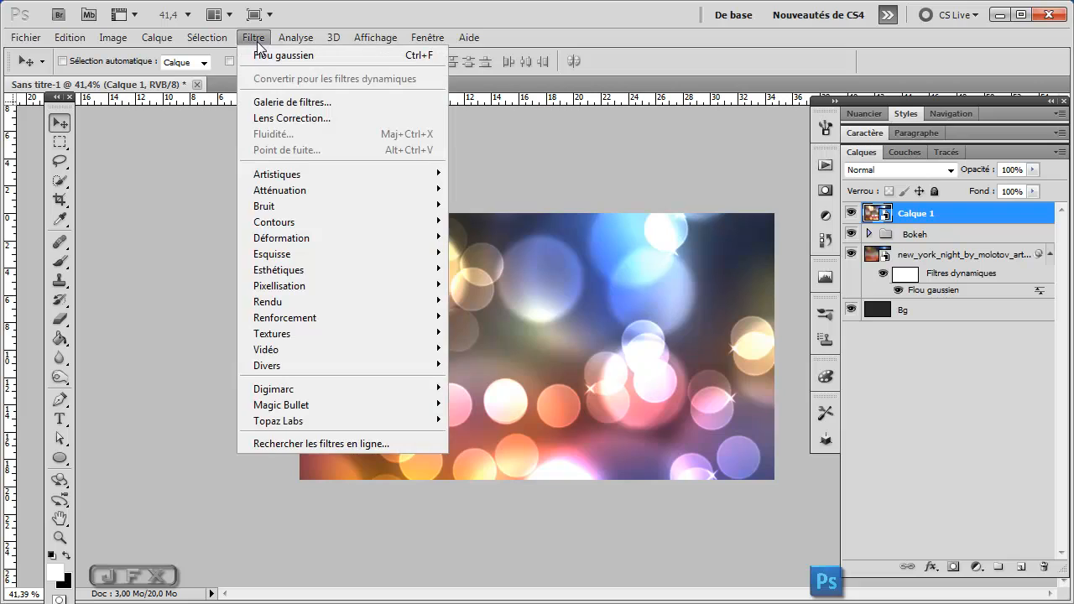
{"action": "mouse_move", "coordinate": [355, 303]}
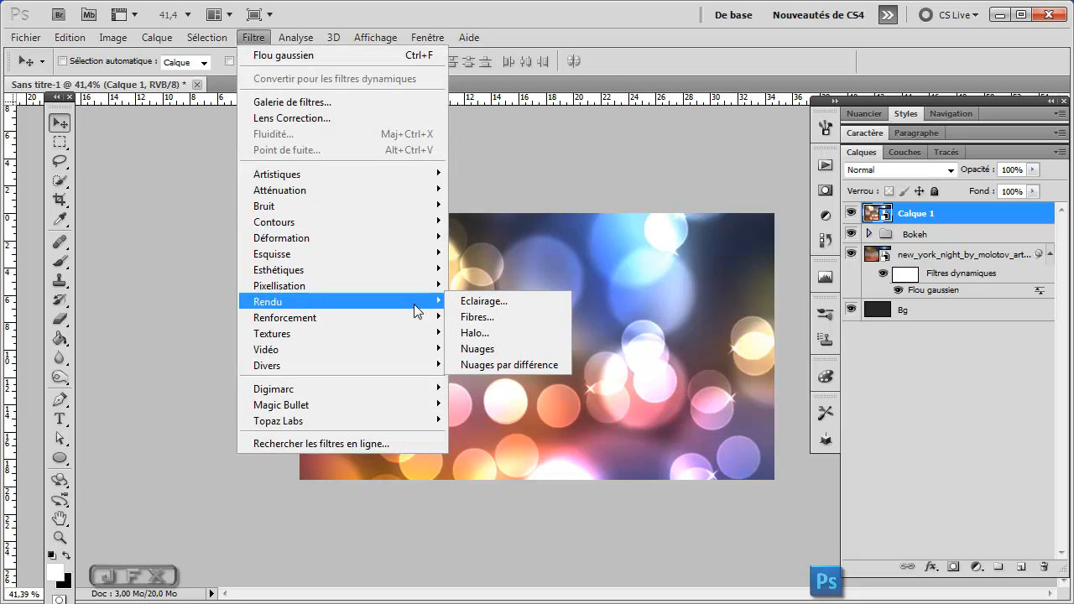
{"action": "left_click", "coordinate": [496, 304]}
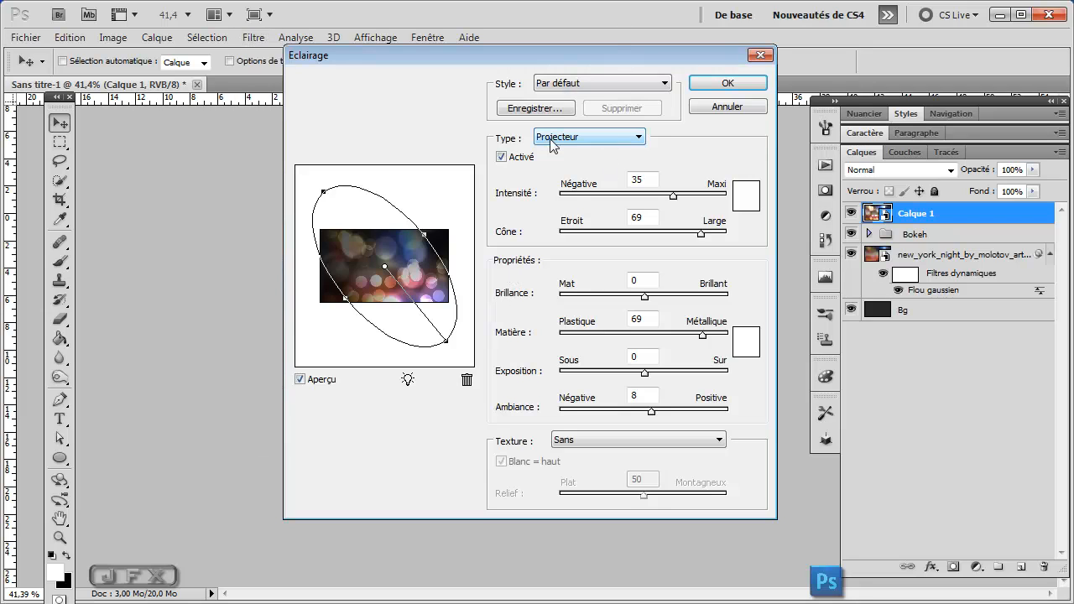
{"action": "left_click", "coordinate": [591, 137]}
{"action": "left_click", "coordinate": [592, 151]}
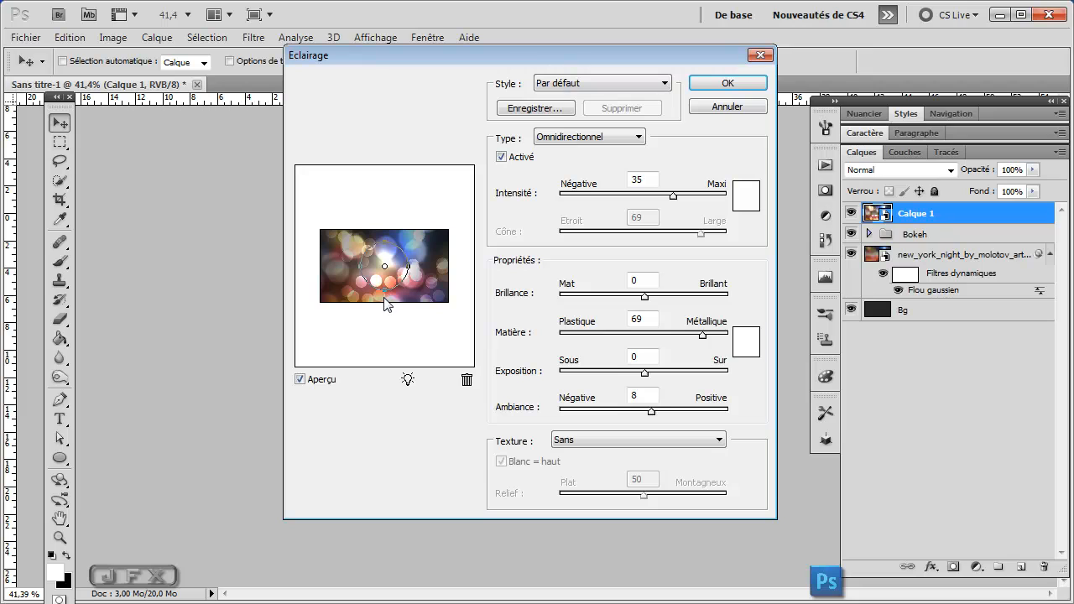
{"action": "left_click_drag", "start_coordinate": [360, 266], "coordinate": [392, 246]}
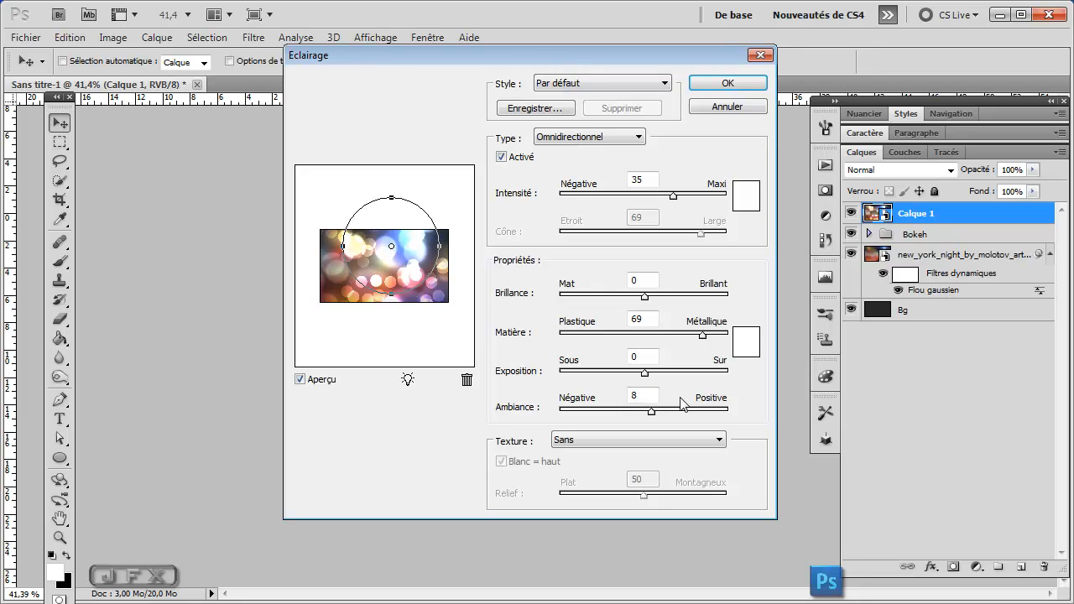
Step: Set the light's Matière to 53, Ambiance to 4 and Intensité to 32, apply the filter and compare the image with and without it
{"action": "left_click_drag", "start_coordinate": [703, 335], "coordinate": [688, 335]}
{"action": "mouse_move", "coordinate": [652, 411]}
{"action": "left_mouse_down"}
{"action": "mouse_move", "coordinate": [630, 412]}
{"action": "mouse_move", "coordinate": [649, 412]}
{"action": "left_mouse_up"}
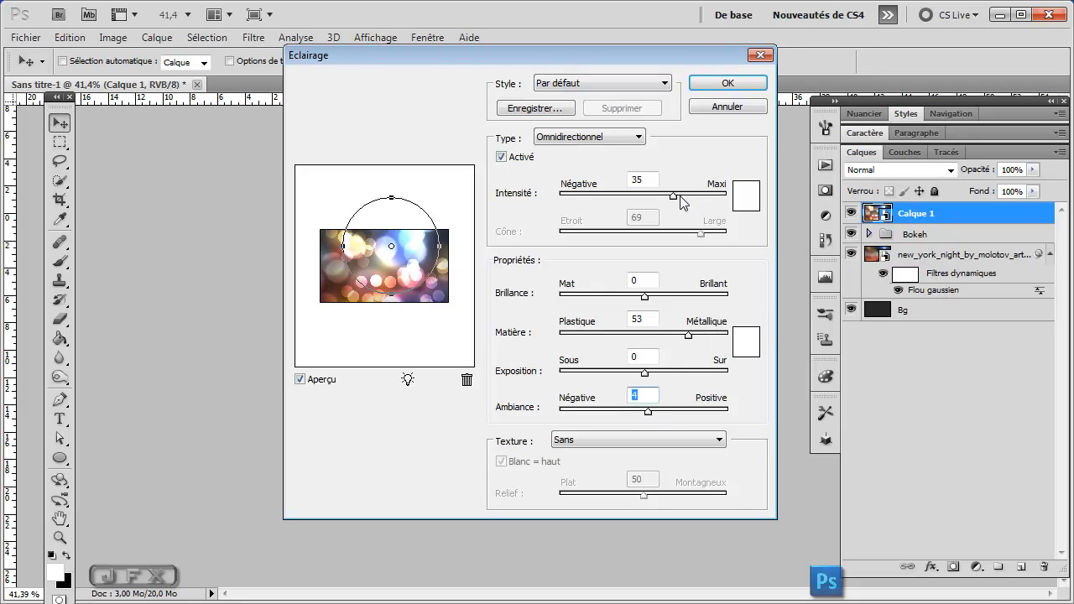
{"action": "left_click_drag", "start_coordinate": [675, 196], "coordinate": [670, 199]}
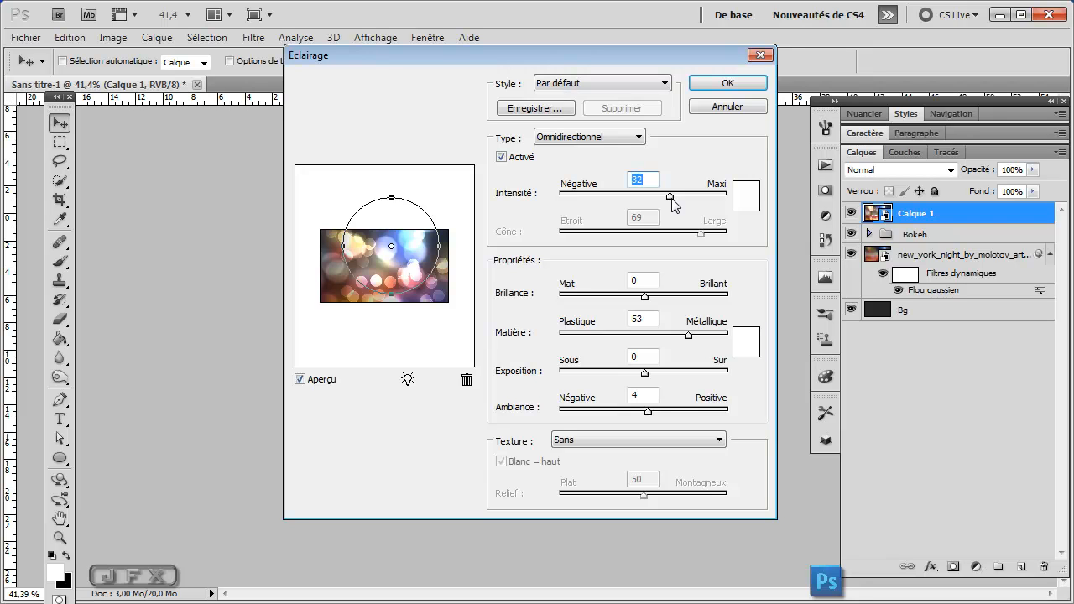
{"action": "left_click", "coordinate": [717, 88]}
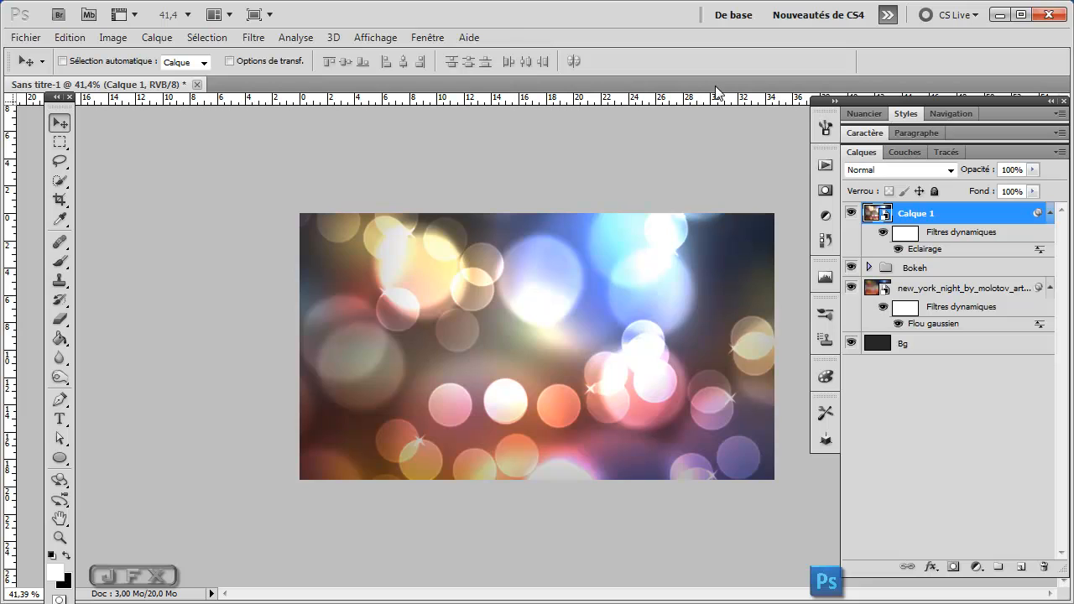
{"action": "left_click", "coordinate": [851, 213]}
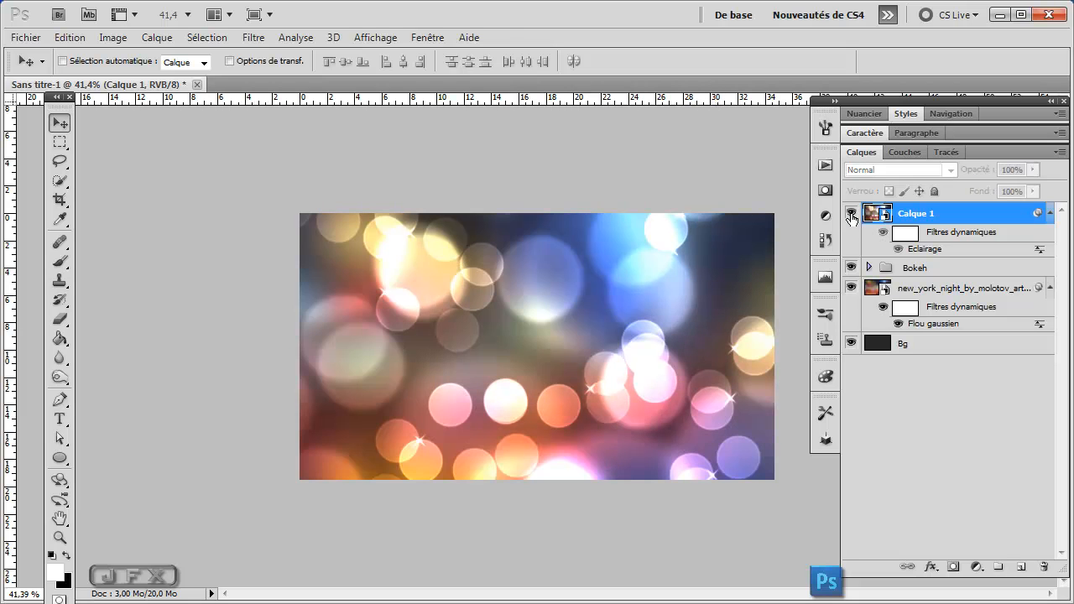
{"action": "left_click", "coordinate": [851, 215]}
{"action": "left_click", "coordinate": [852, 216]}
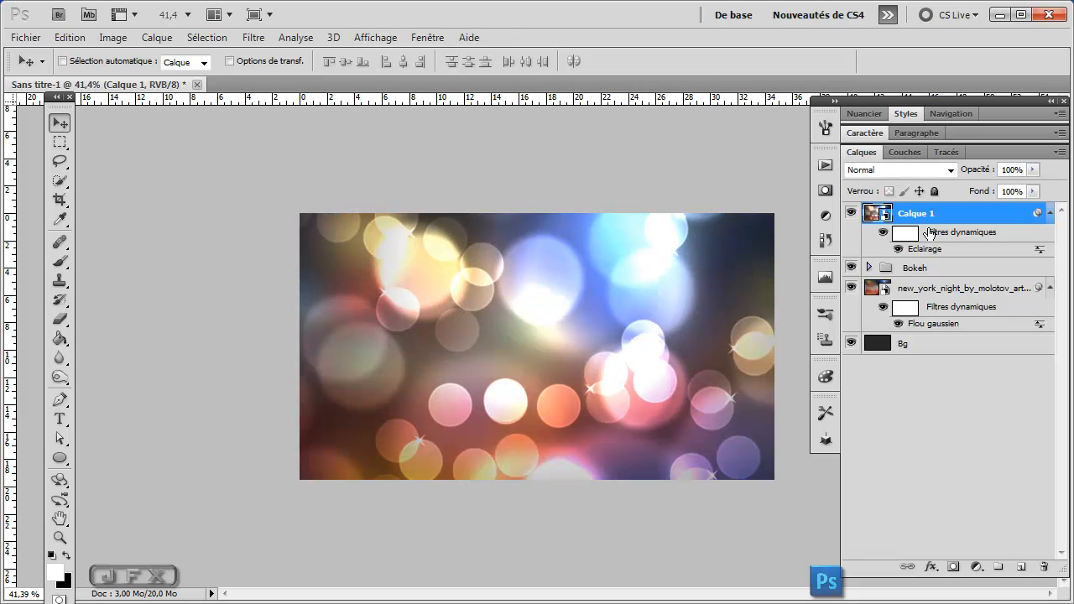
Step: Re-edit the Eclairage filter with Intensité 34, a slightly larger light circle, Ambiance 11 and Exposition 5, and compare the image with and without it
{"action": "double_click", "coordinate": [974, 249]}
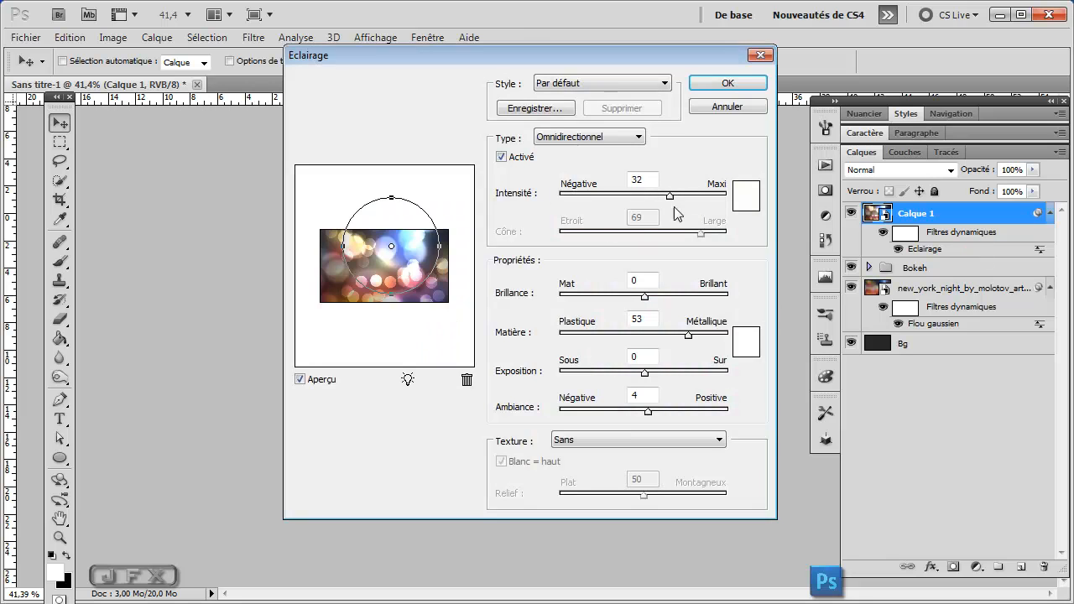
{"action": "left_click_drag", "start_coordinate": [670, 197], "coordinate": [672, 198]}
{"action": "left_click_drag", "start_coordinate": [343, 246], "coordinate": [334, 250]}
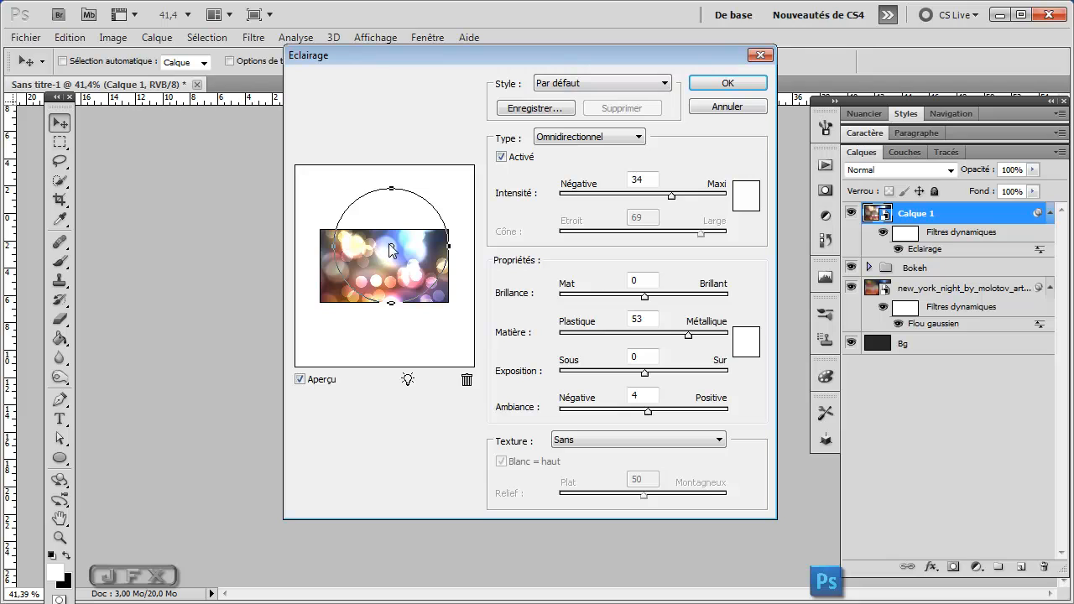
{"action": "left_click_drag", "start_coordinate": [650, 411], "coordinate": [656, 411]}
{"action": "left_click_drag", "start_coordinate": [645, 374], "coordinate": [653, 379]}
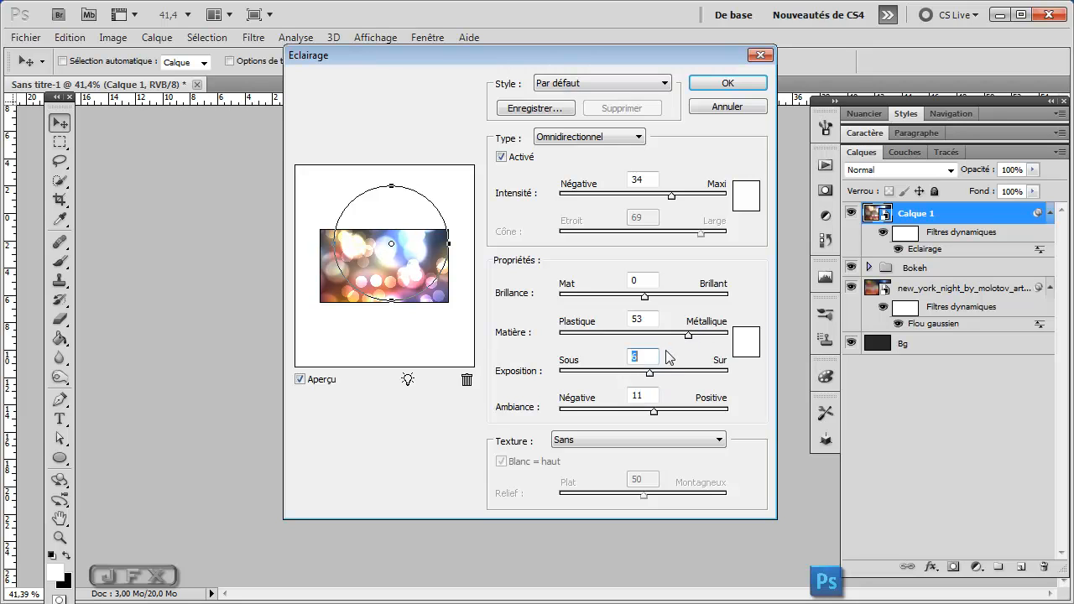
{"action": "type", "text": "5"}
{"action": "left_click", "coordinate": [713, 83]}
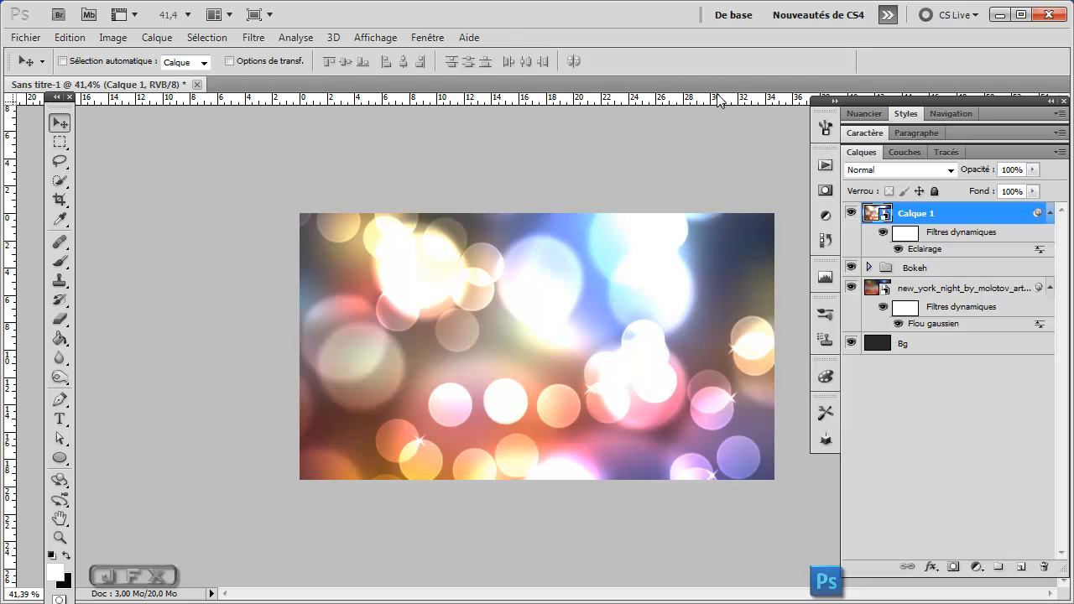
{"action": "left_click", "coordinate": [852, 214]}
{"action": "left_click", "coordinate": [854, 216]}
{"action": "left_click", "coordinate": [853, 215]}
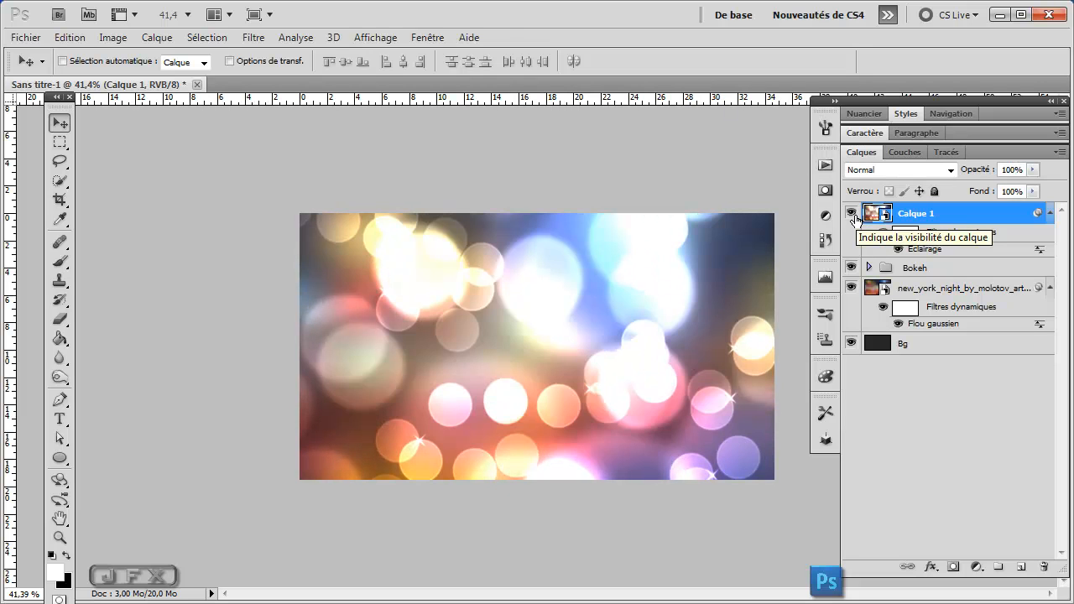